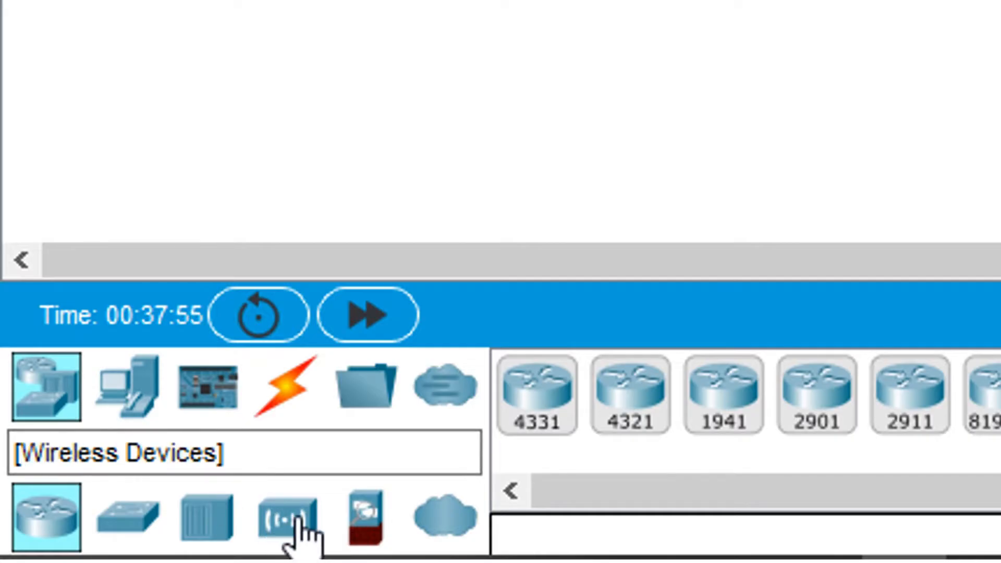
Place a DLC100 Home Gateway in the logical workspace and rename it Home WiFi
{"action": "left_click", "coordinate": [295, 519]}
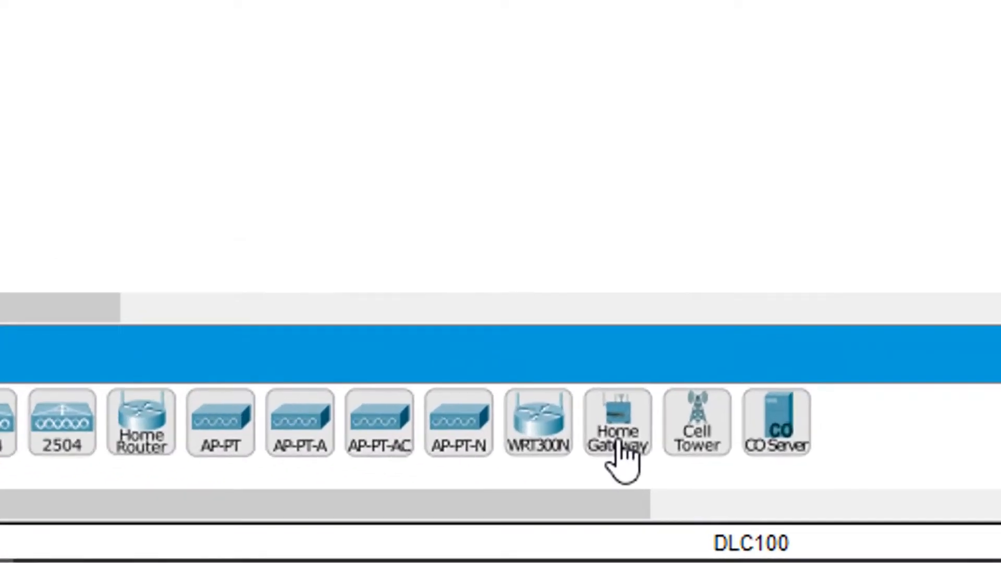
{"action": "left_click", "coordinate": [860, 482]}
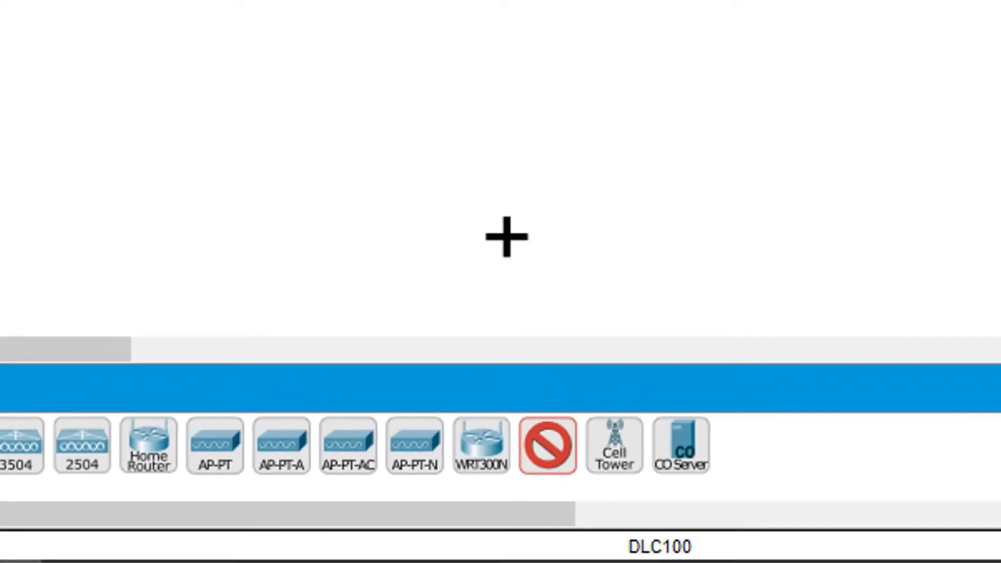
{"action": "left_click", "coordinate": [378, 198]}
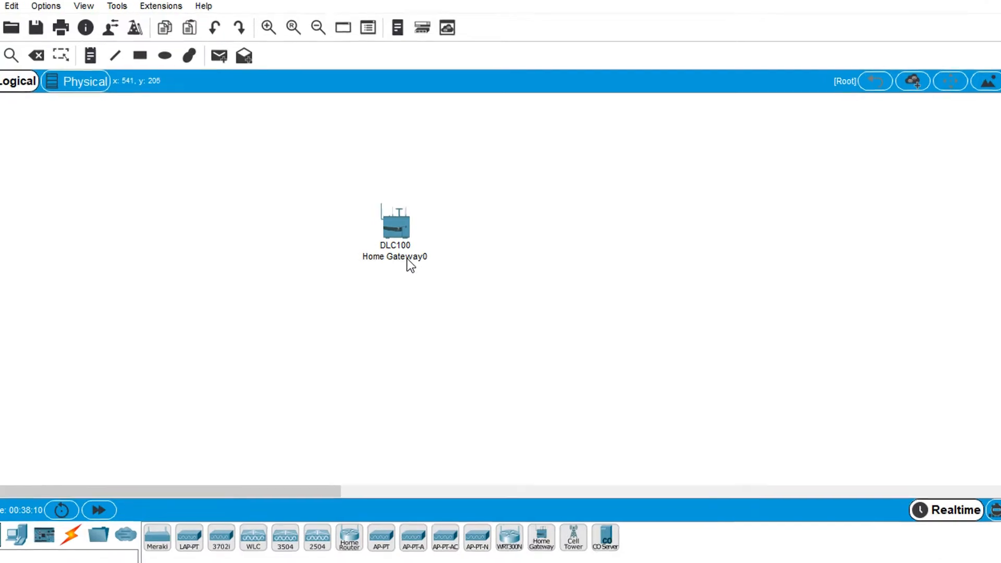
{"action": "double_click", "coordinate": [408, 257]}
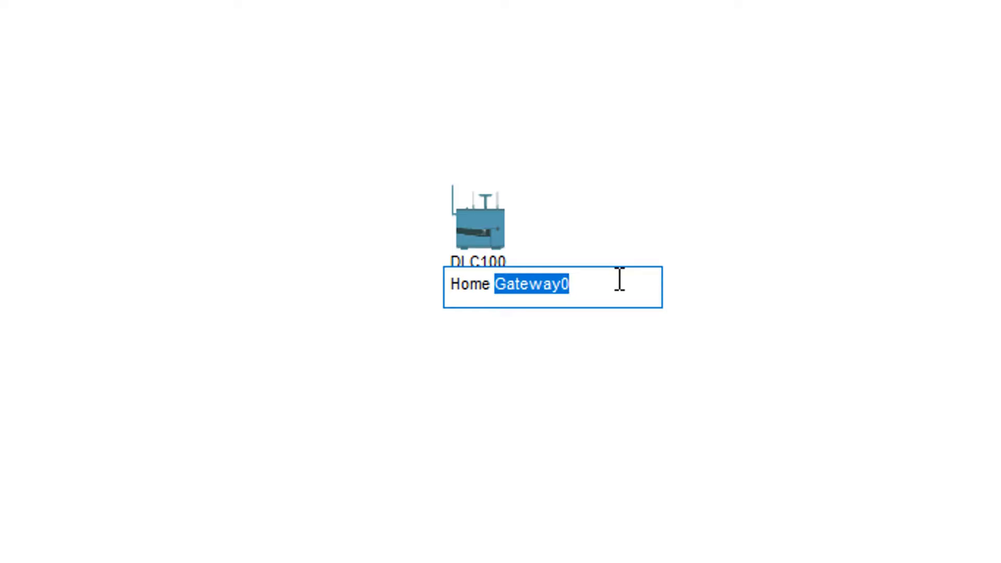
{"action": "type", "text": "WiFi"}
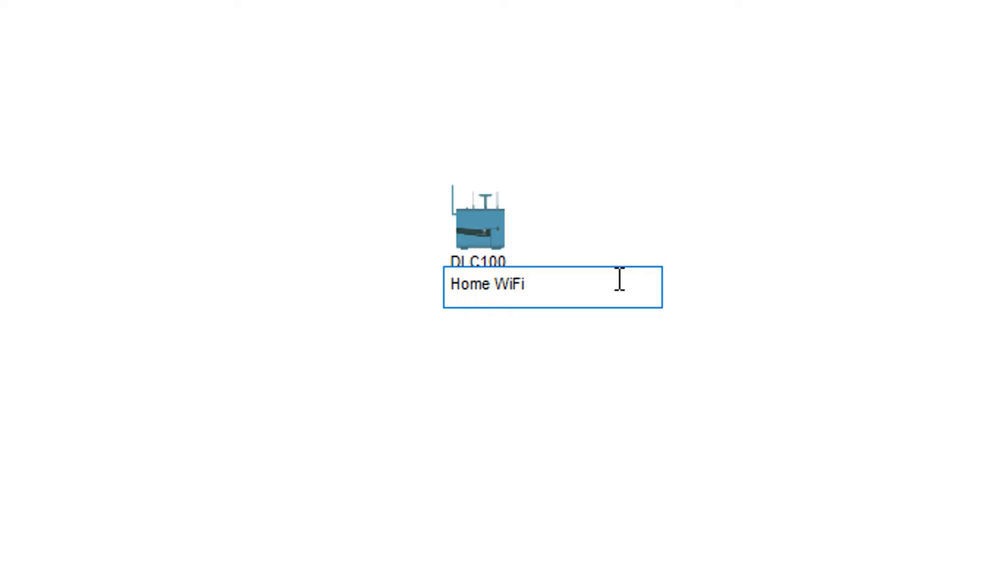
{"action": "left_click", "coordinate": [628, 223]}
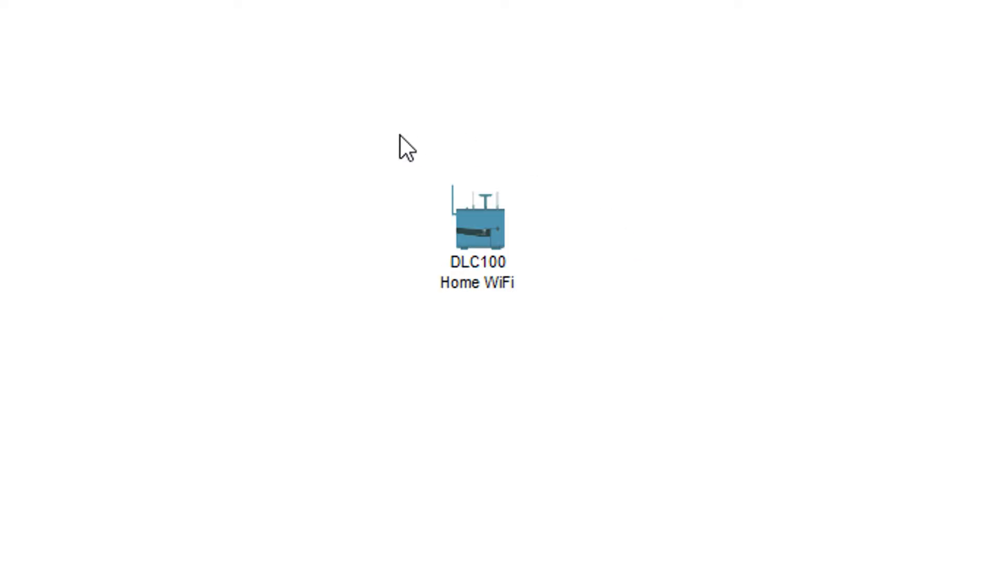
Set the wireless SSID of the Home WiFi gateway to IoT WiFi and close its configuration
{"action": "left_click", "coordinate": [493, 224]}
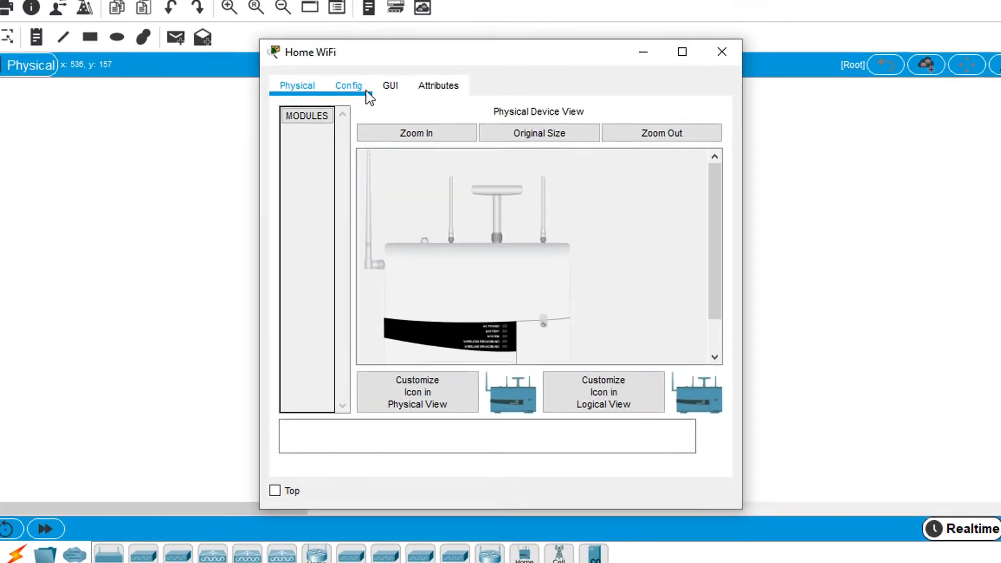
{"action": "left_click", "coordinate": [385, 114]}
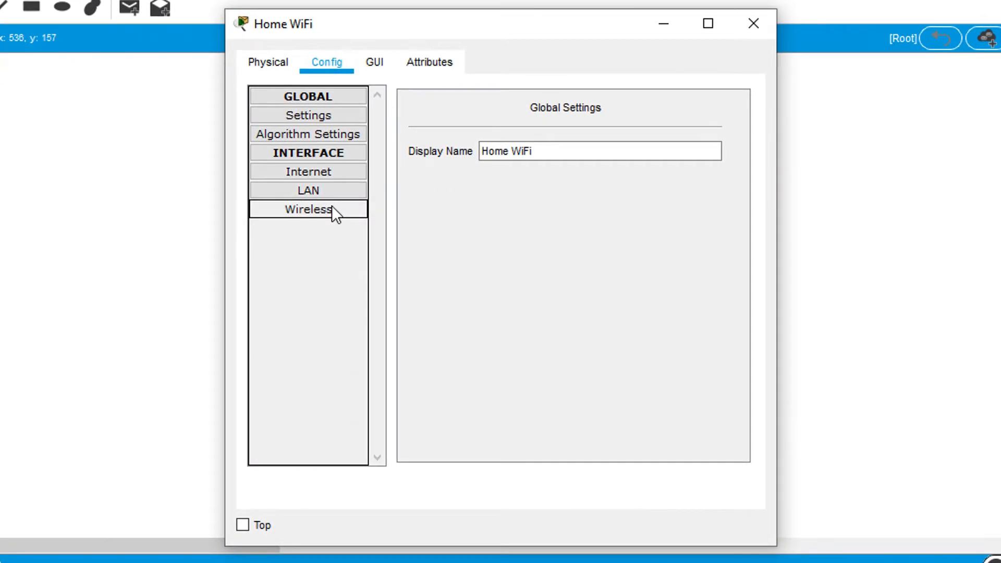
{"action": "left_click", "coordinate": [330, 189]}
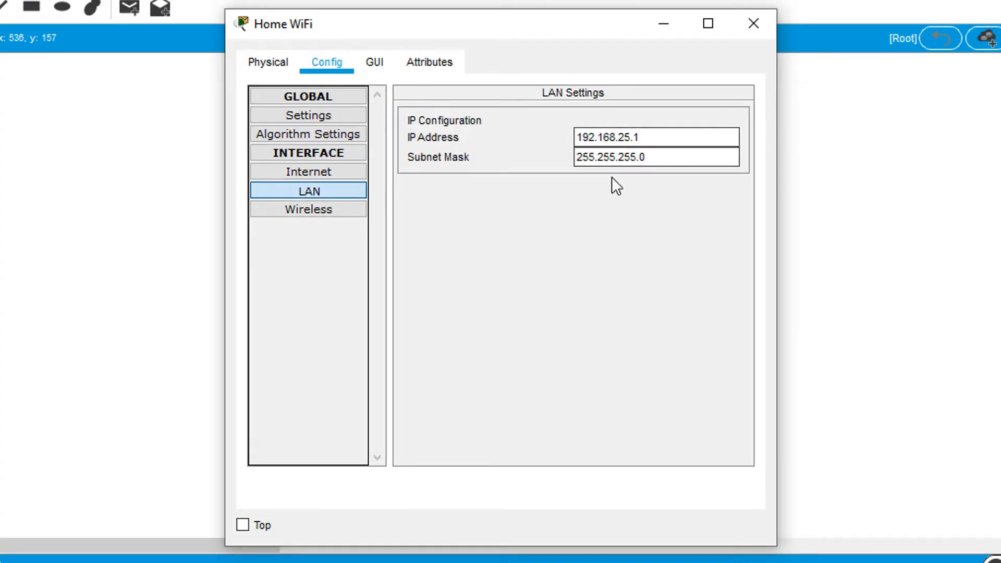
{"action": "left_click", "coordinate": [318, 209]}
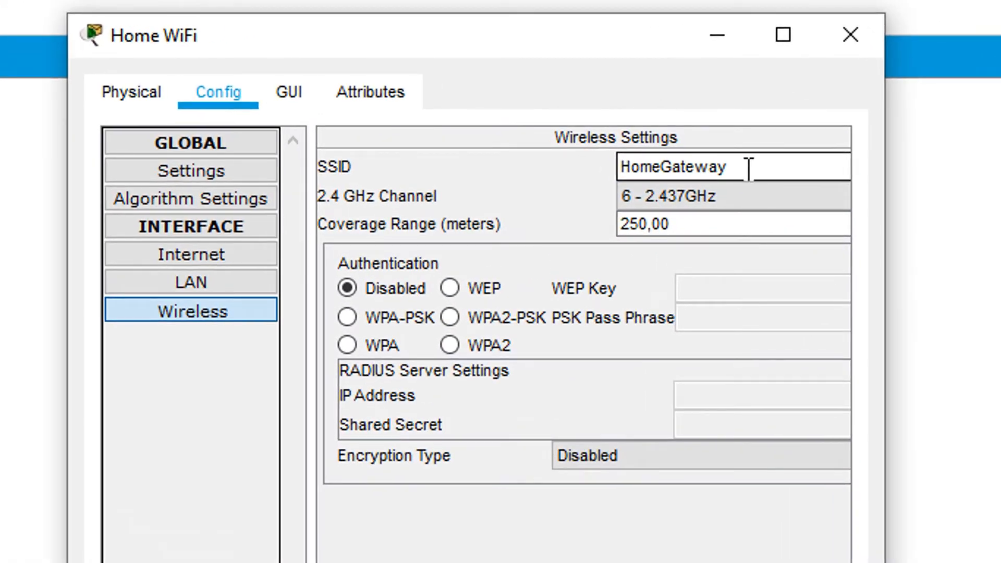
{"action": "left_click_drag", "start_coordinate": [718, 147], "coordinate": [615, 147]}
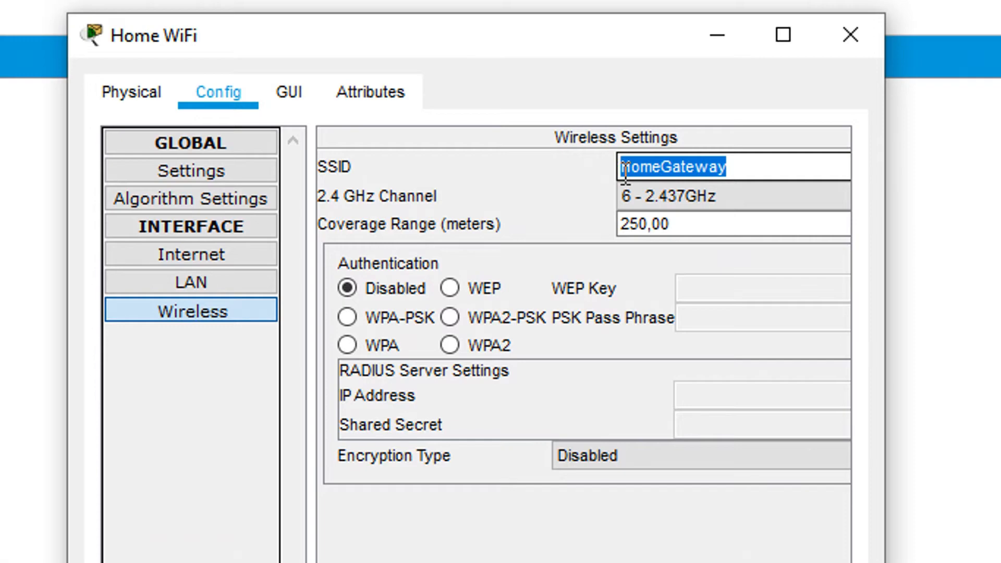
{"action": "key", "text": "BackSpace"}
{"action": "type", "text": "m"}
{"action": "type", "text": "T "}
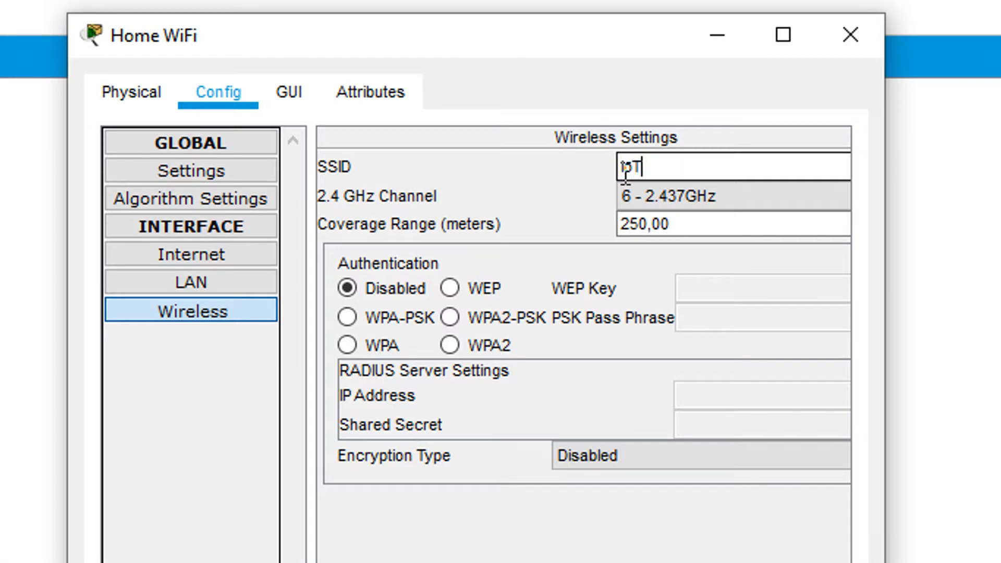
{"action": "type", "text": "WiFi"}
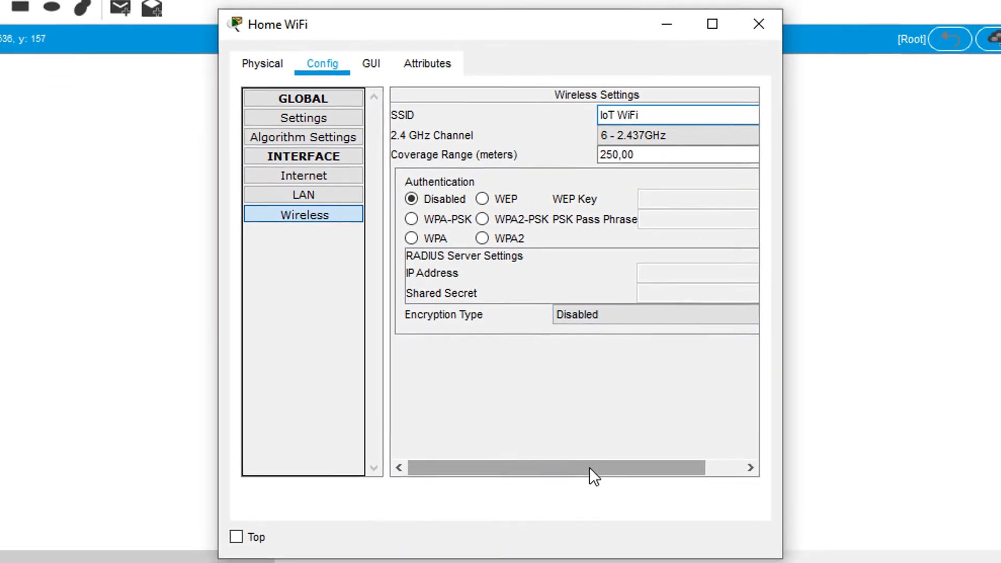
{"action": "left_click_drag", "start_coordinate": [589, 467], "coordinate": [567, 473]}
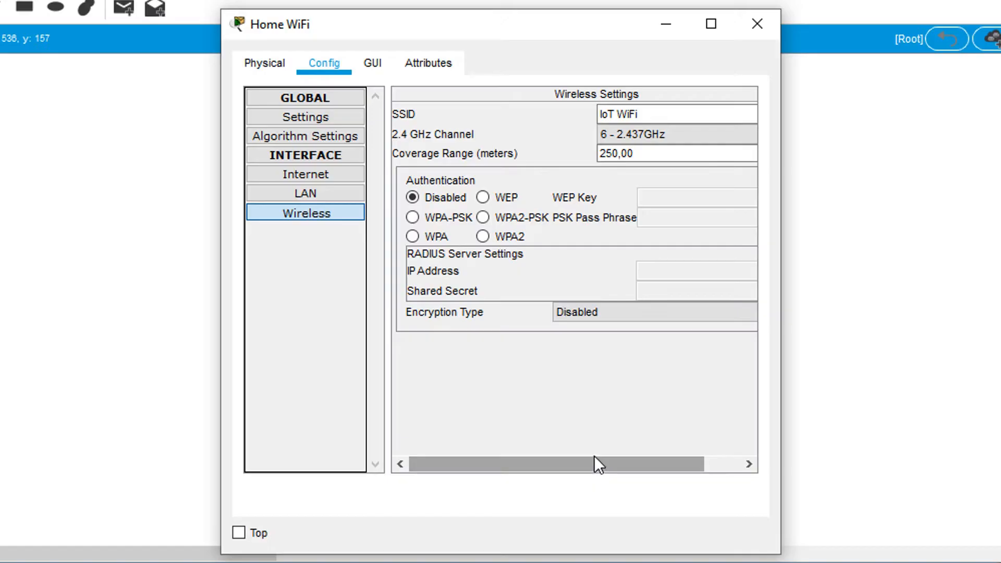
{"action": "left_click", "coordinate": [652, 114]}
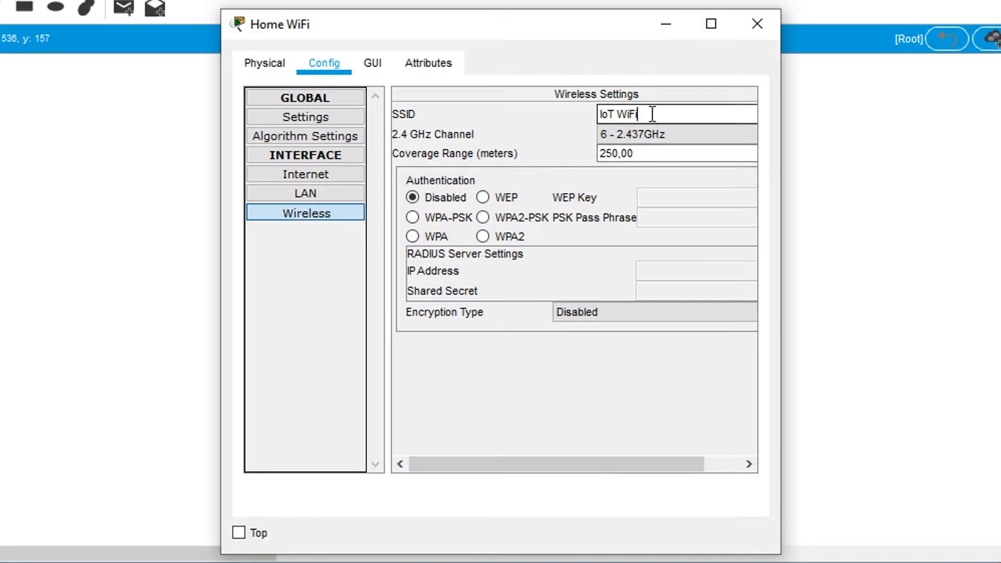
{"action": "left_click_drag", "start_coordinate": [652, 114], "coordinate": [573, 115]}
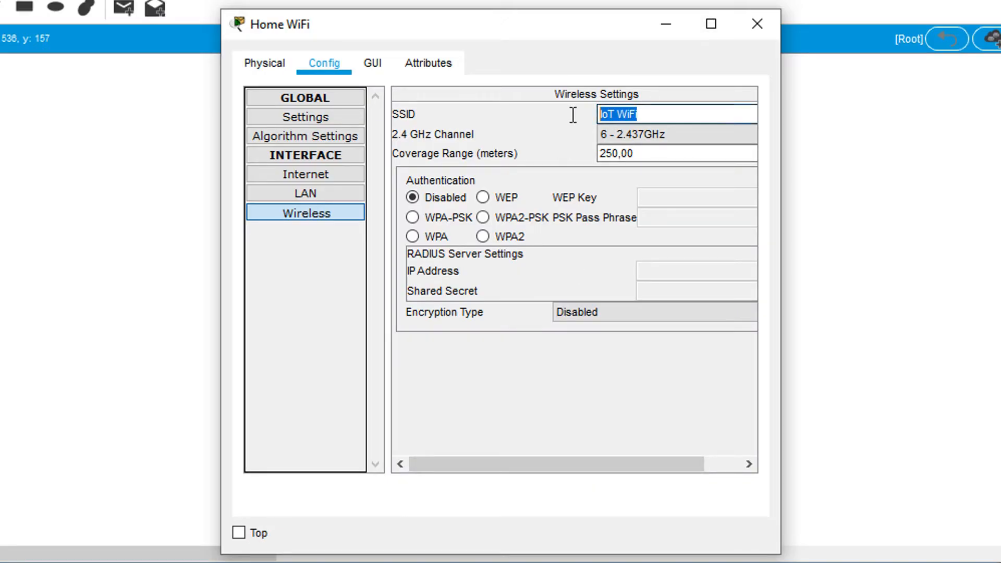
{"action": "left_click", "coordinate": [630, 58]}
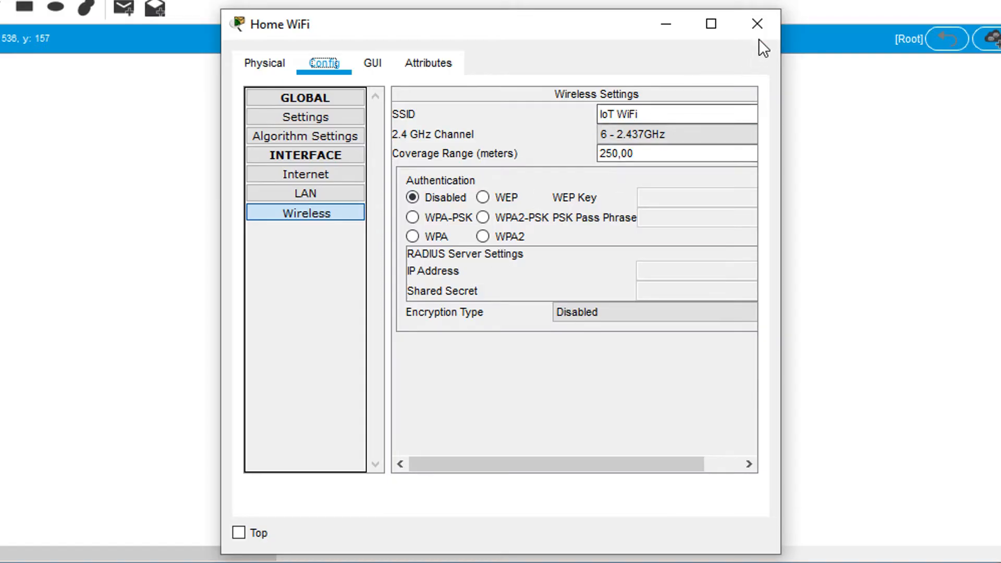
{"action": "left_click", "coordinate": [757, 24]}
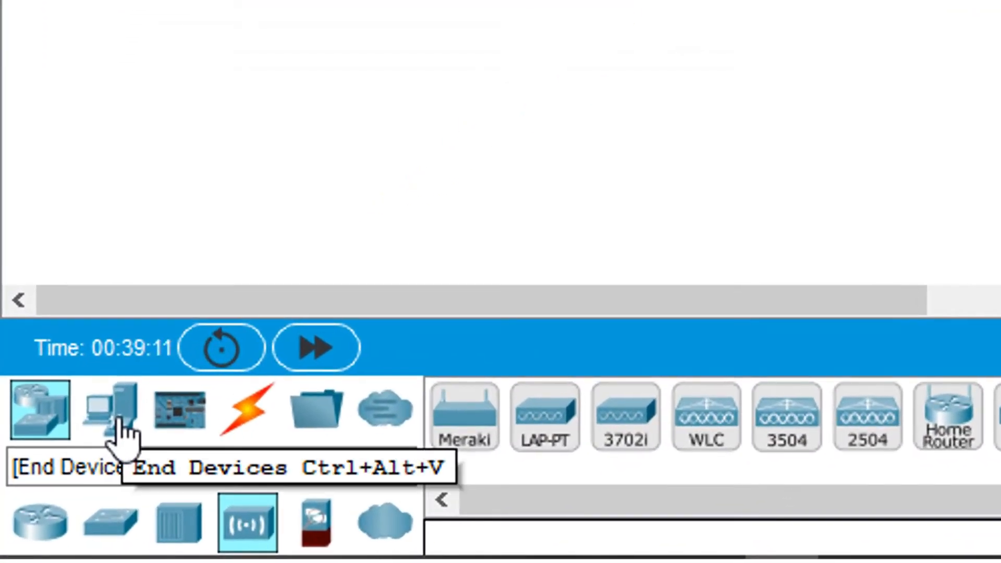
Place a SMARTPHONE-PT smart device in the workspace, below and to the right of the Home WiFi gateway
{"action": "left_click", "coordinate": [122, 433]}
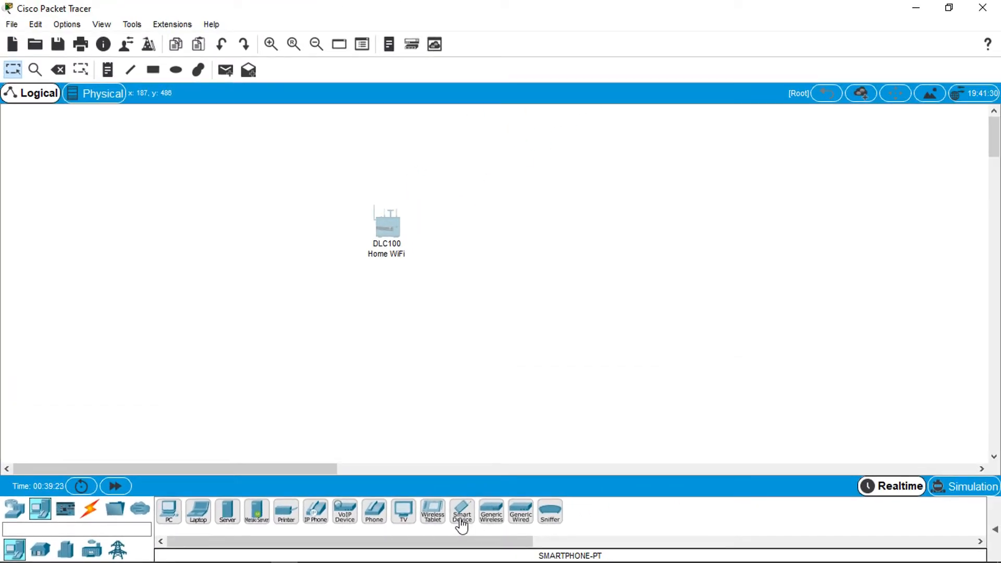
{"action": "left_click", "coordinate": [462, 521]}
{"action": "left_click", "coordinate": [578, 328]}
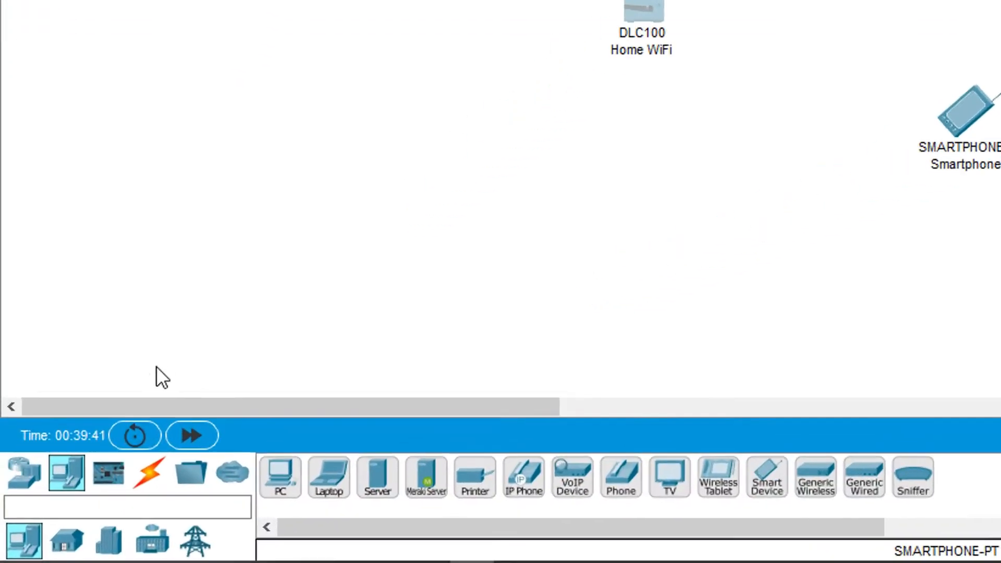
Place a Light from the home end devices below and to the left of the Home WiFi gateway
{"action": "left_click", "coordinate": [82, 538]}
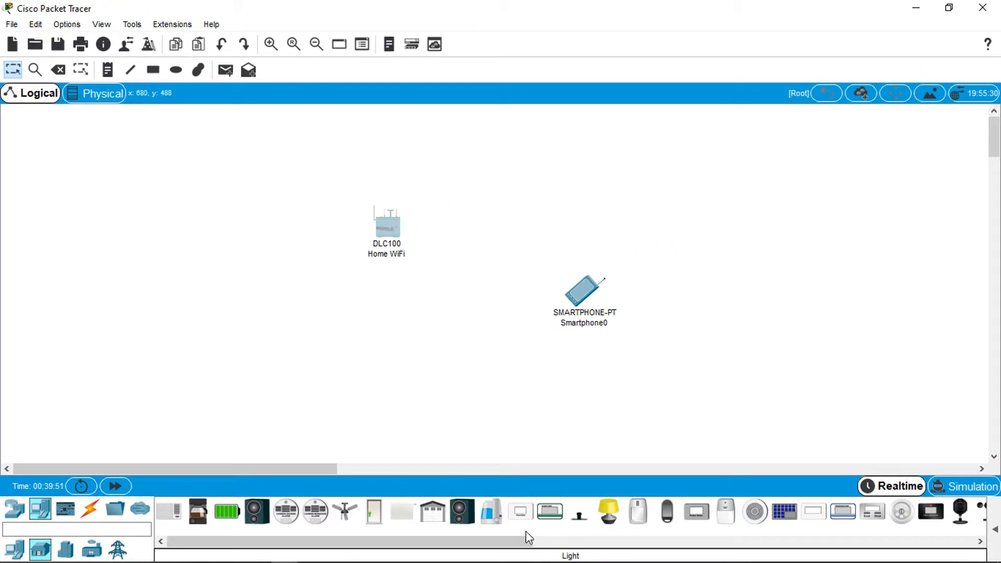
{"action": "mouse_move", "coordinate": [502, 543]}
{"action": "left_mouse_down"}
{"action": "mouse_move", "coordinate": [554, 553]}
{"action": "mouse_move", "coordinate": [502, 552]}
{"action": "left_mouse_up"}
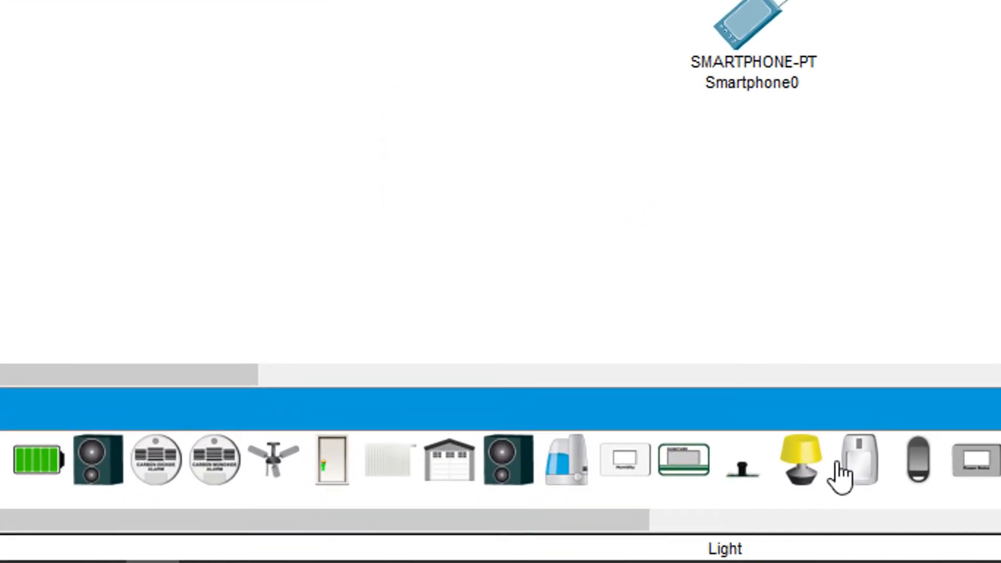
{"action": "left_click_drag", "start_coordinate": [813, 467], "coordinate": [93, 90]}
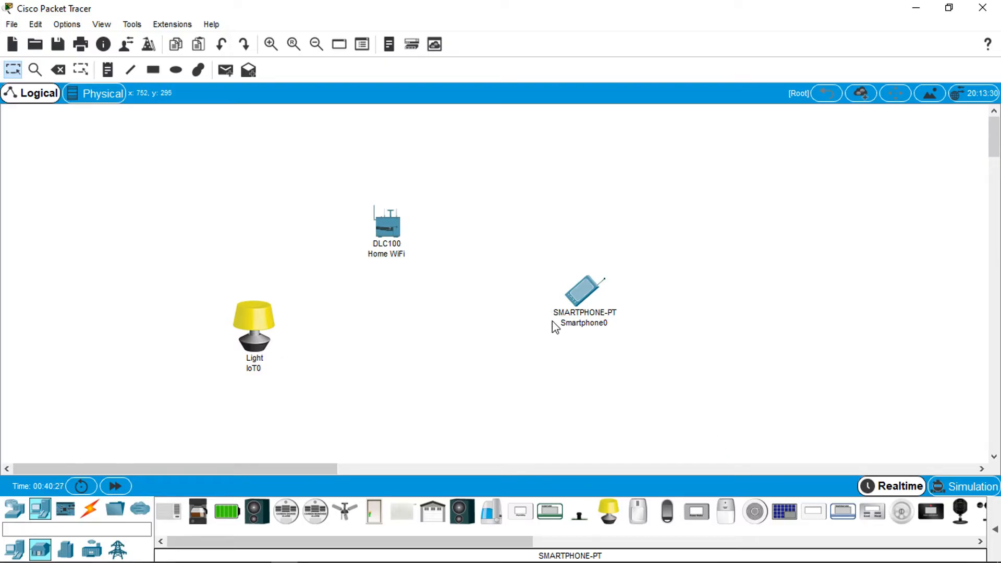
Show the Light's advanced settings and set its first network adapter to PT-IOT-NM-1W
{"action": "mouse_move", "coordinate": [554, 324]}
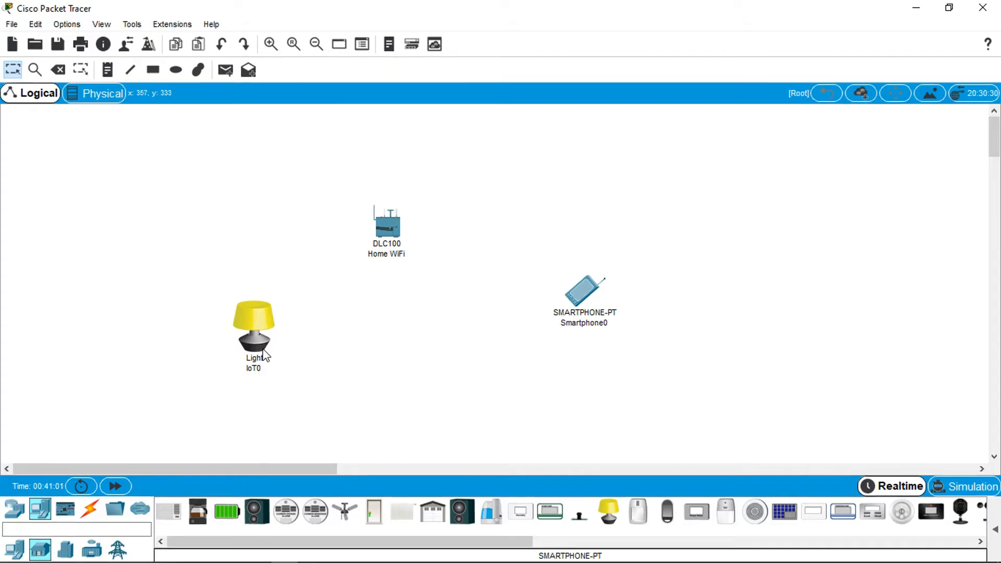
{"action": "left_click", "coordinate": [229, 365]}
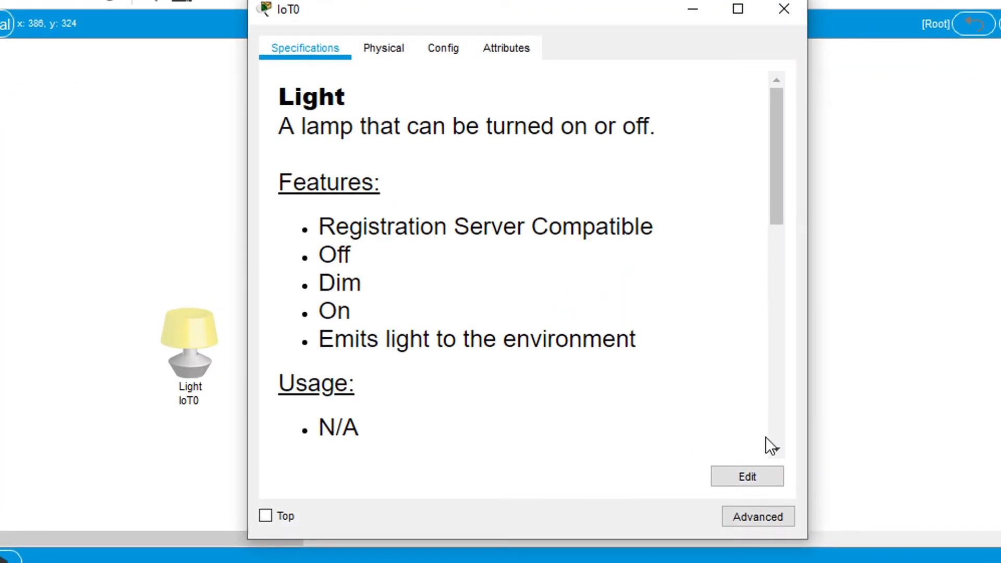
{"action": "left_click", "coordinate": [758, 517]}
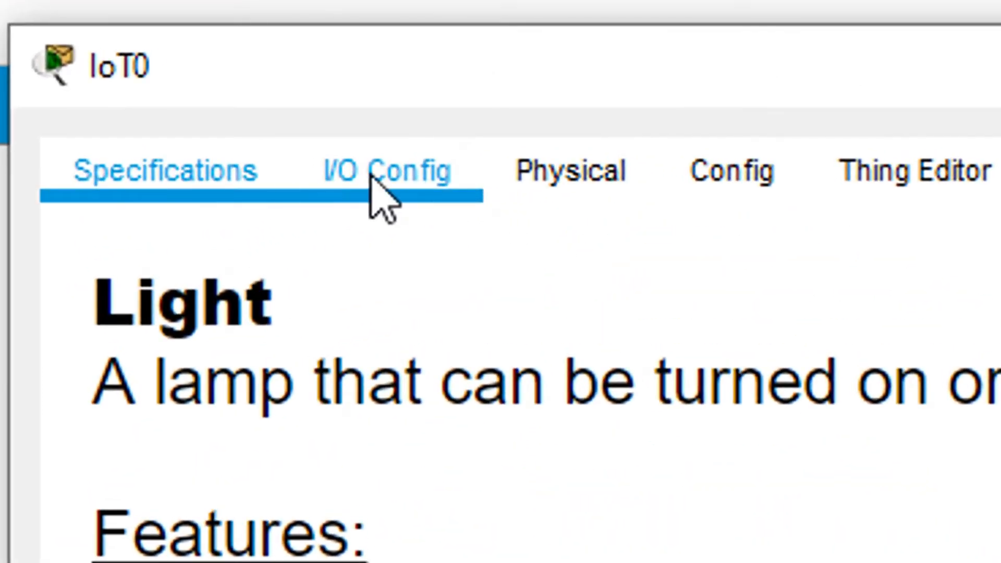
{"action": "left_click", "coordinate": [372, 174]}
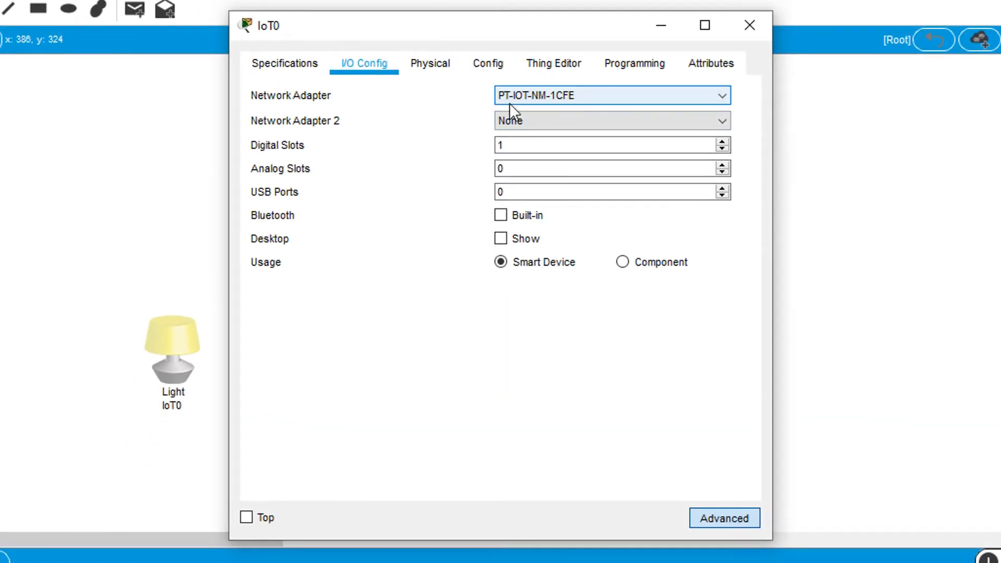
{"action": "left_click", "coordinate": [596, 97]}
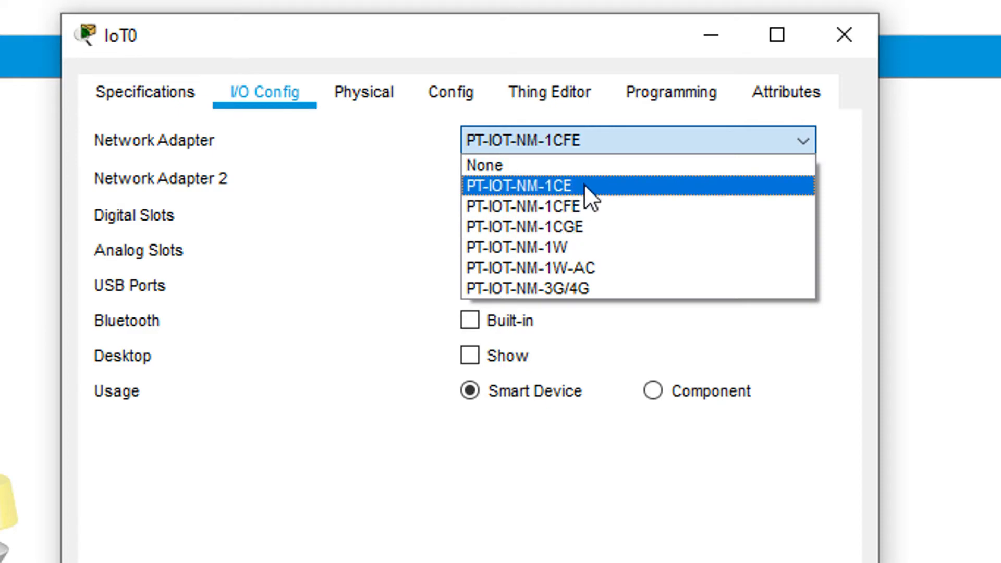
{"action": "left_click", "coordinate": [545, 246]}
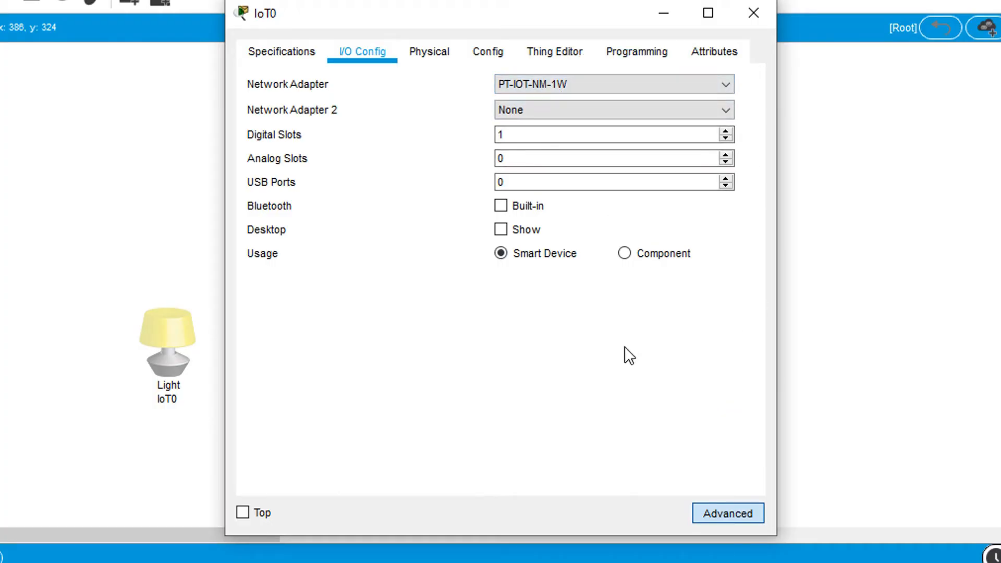
Change the Light's display name to Kamar in its global settings
{"action": "left_click", "coordinate": [475, 55]}
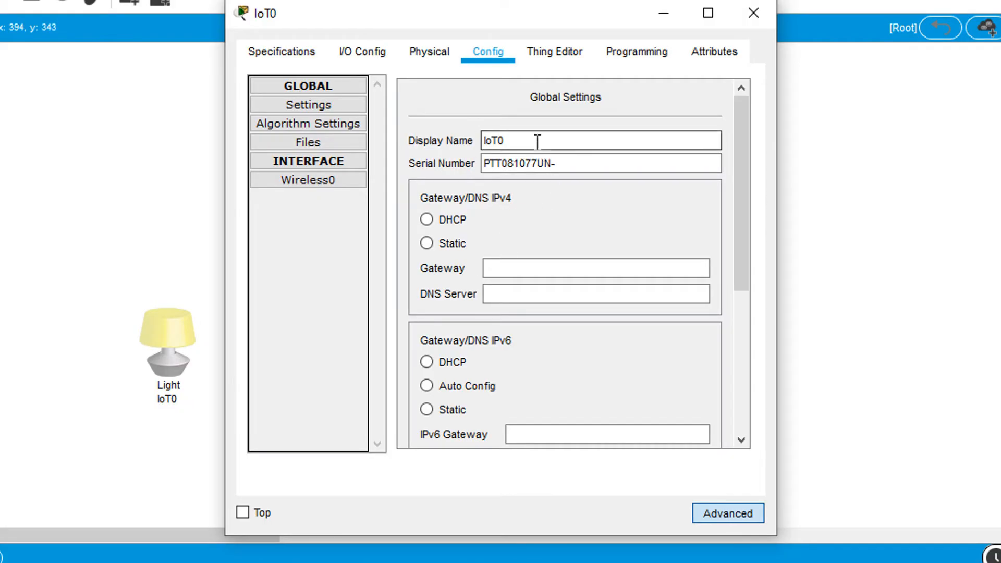
{"action": "left_click_drag", "start_coordinate": [537, 140], "coordinate": [471, 144]}
{"action": "type", "text": "Kamar"}
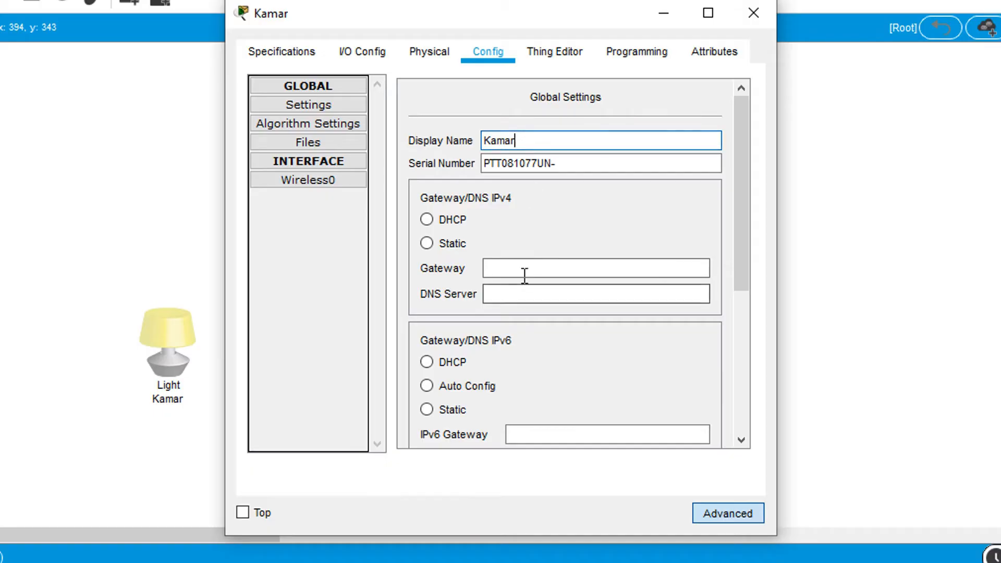
{"action": "key", "text": "Tab"}
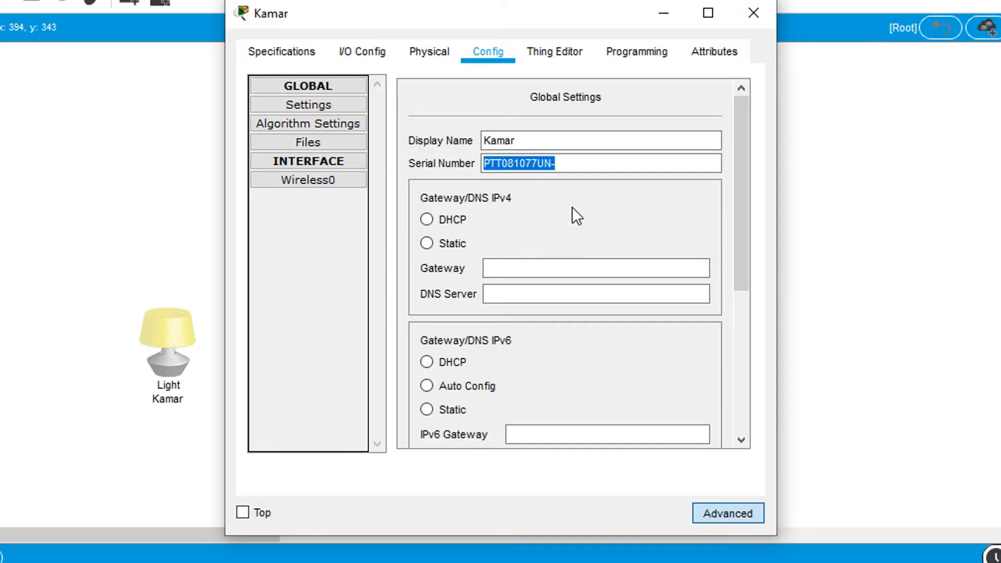
Set the Kamar light's IoT server to Home Gateway and move its window aside to uncover the gateway
{"action": "scroll", "coordinate": [572, 208], "scroll_direction": "down", "scroll_amount": 5}
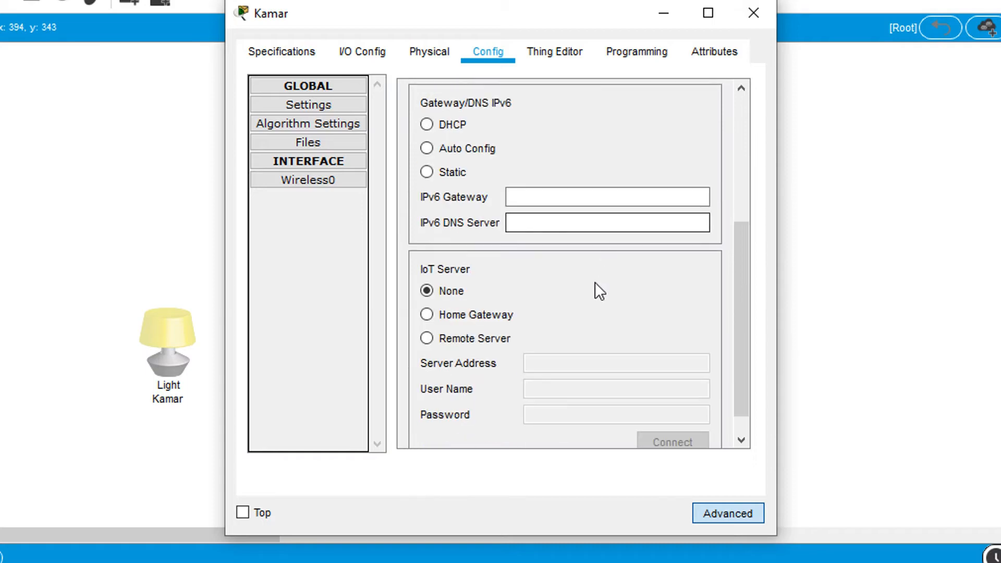
{"action": "scroll", "coordinate": [571, 308], "scroll_direction": "up", "scroll_amount": 2}
{"action": "scroll", "coordinate": [572, 310], "scroll_direction": "down", "scroll_amount": 2}
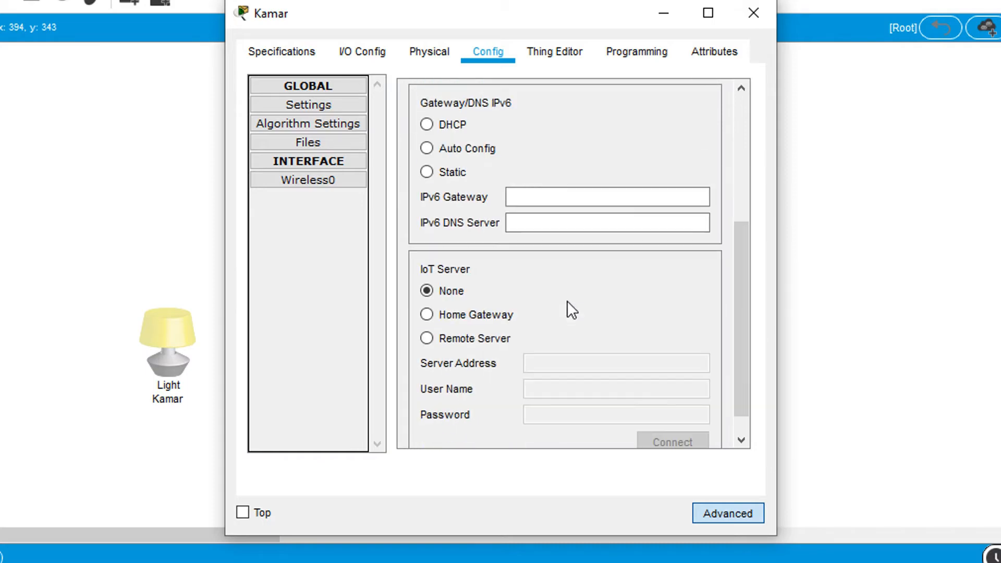
{"action": "left_click", "coordinate": [482, 318]}
{"action": "left_click_drag", "start_coordinate": [511, 13], "coordinate": [709, 13]}
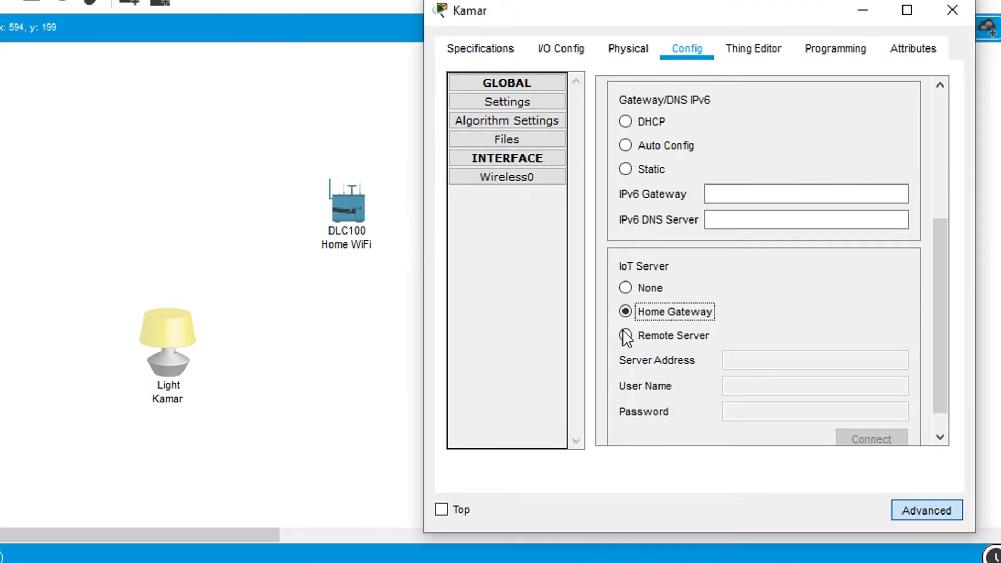
Set the SSID of the Kamar light's Wireless0 interface to IoT WiFi
{"action": "scroll", "coordinate": [797, 324], "scroll_direction": "up", "scroll_amount": 3}
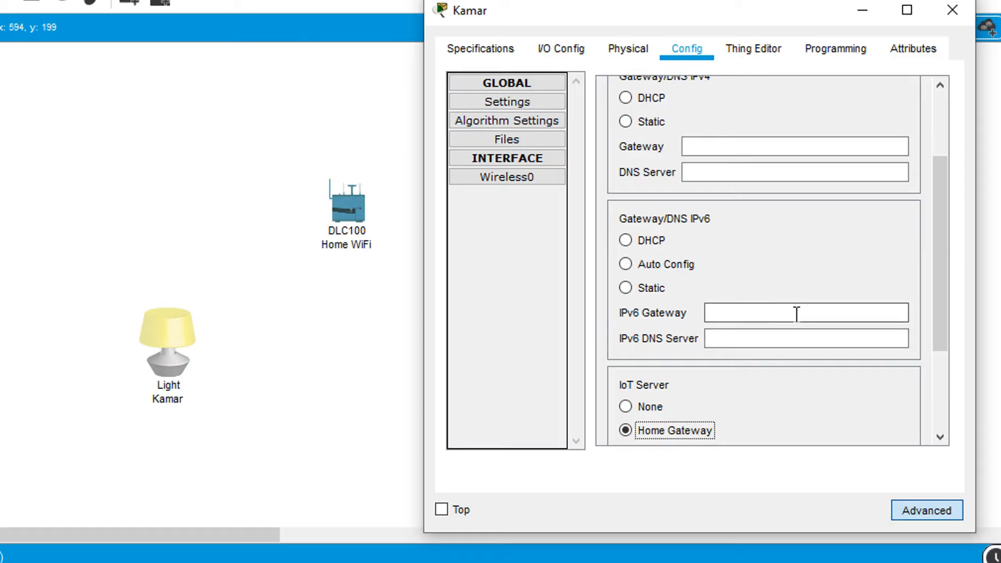
{"action": "scroll", "coordinate": [798, 323], "scroll_direction": "up", "scroll_amount": 3}
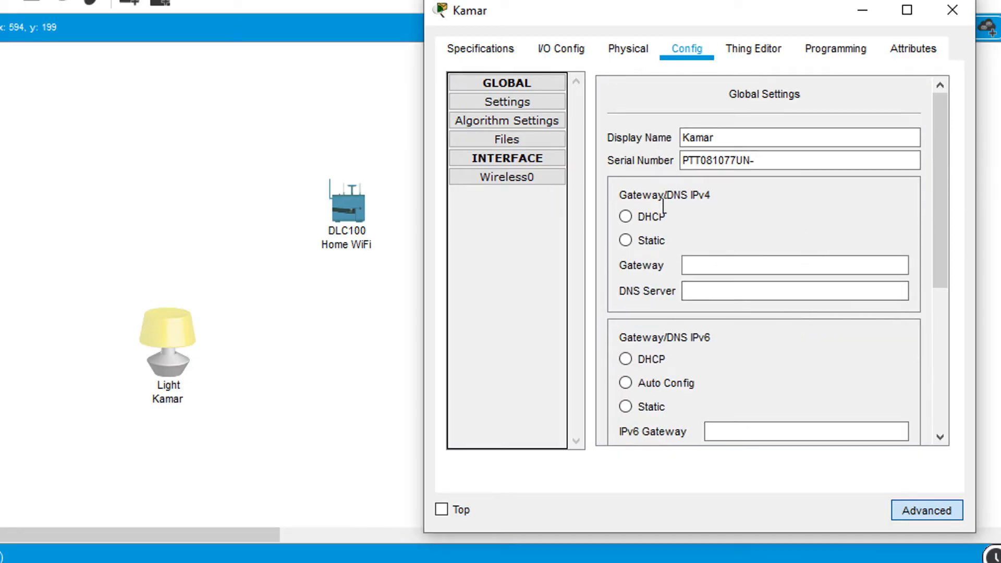
{"action": "left_click", "coordinate": [533, 180]}
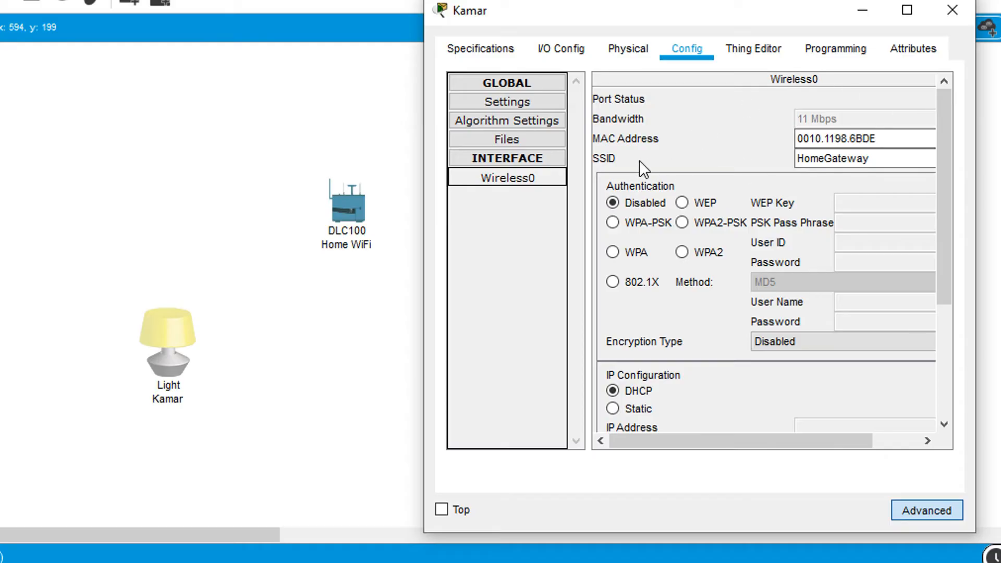
{"action": "left_click", "coordinate": [903, 158]}
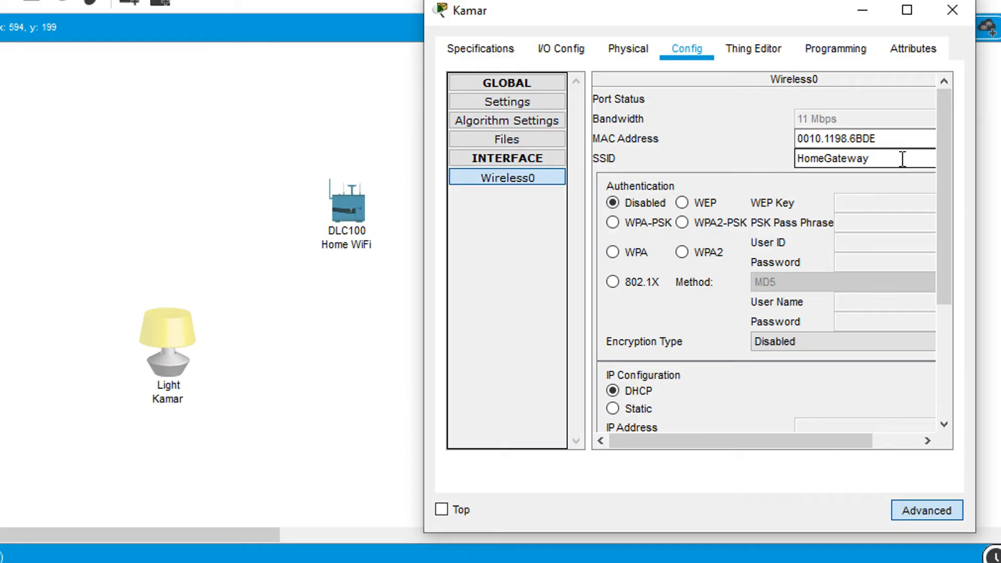
{"action": "left_click_drag", "start_coordinate": [903, 158], "coordinate": [790, 160]}
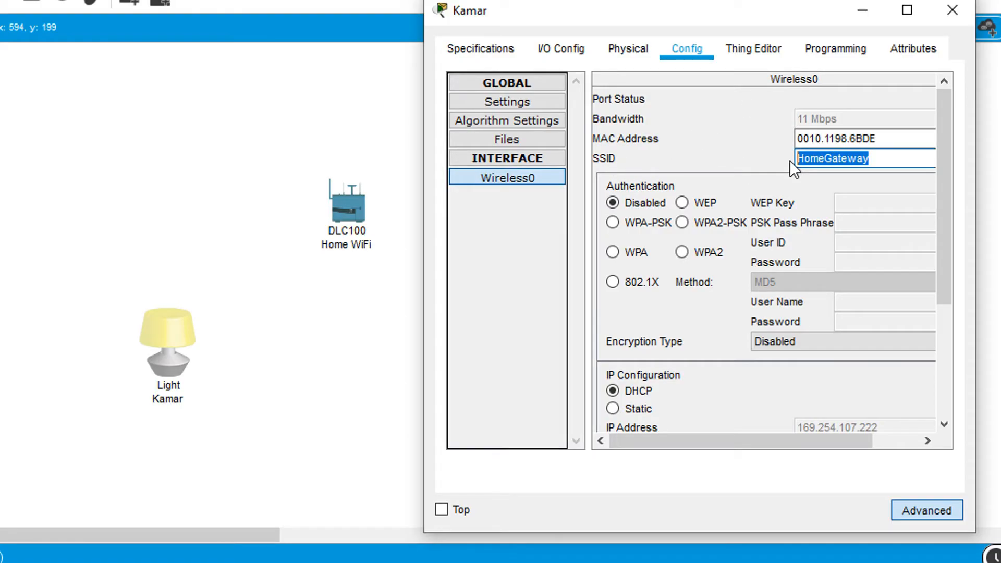
{"action": "type", "text": "IoT WiFi"}
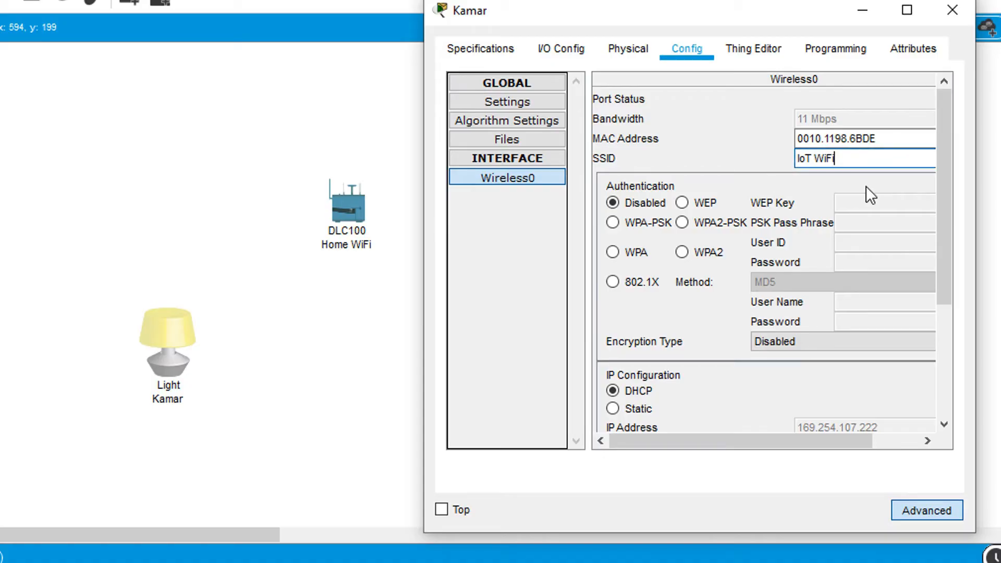
{"action": "key", "text": "Tab"}
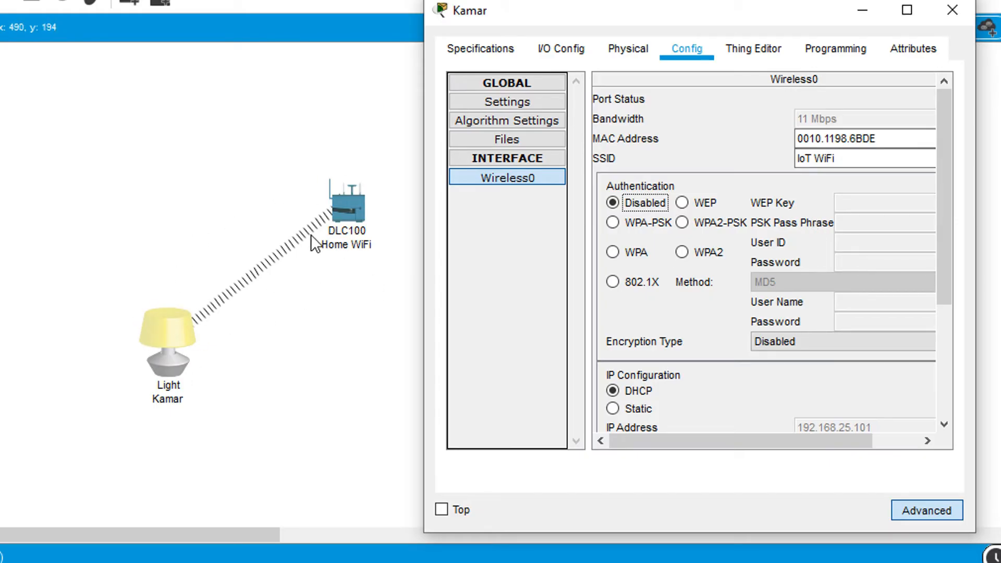
Review the Kamar light's wireless IP and authentication settings, trying WPA-PSK and returning authentication to Disabled
{"action": "scroll", "coordinate": [834, 282], "scroll_direction": "down", "scroll_amount": 2}
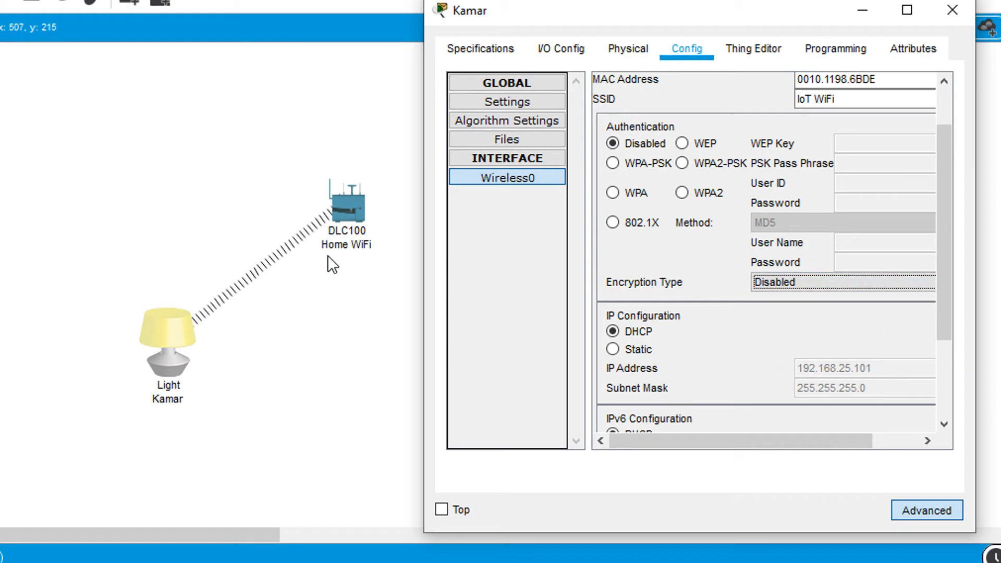
{"action": "scroll", "coordinate": [828, 320], "scroll_direction": "down", "scroll_amount": 4}
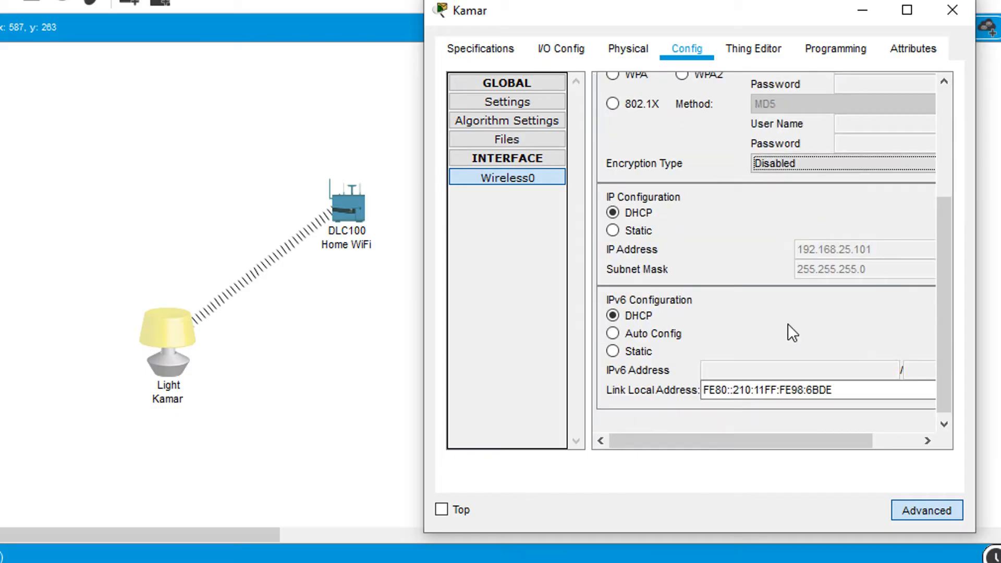
{"action": "scroll", "coordinate": [808, 277], "scroll_direction": "up", "scroll_amount": 6}
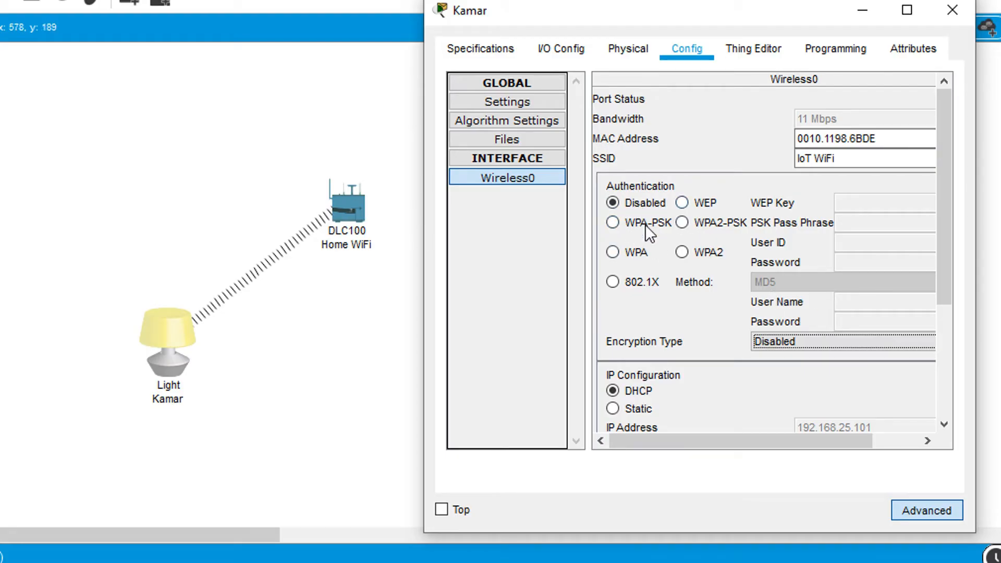
{"action": "left_click", "coordinate": [615, 225]}
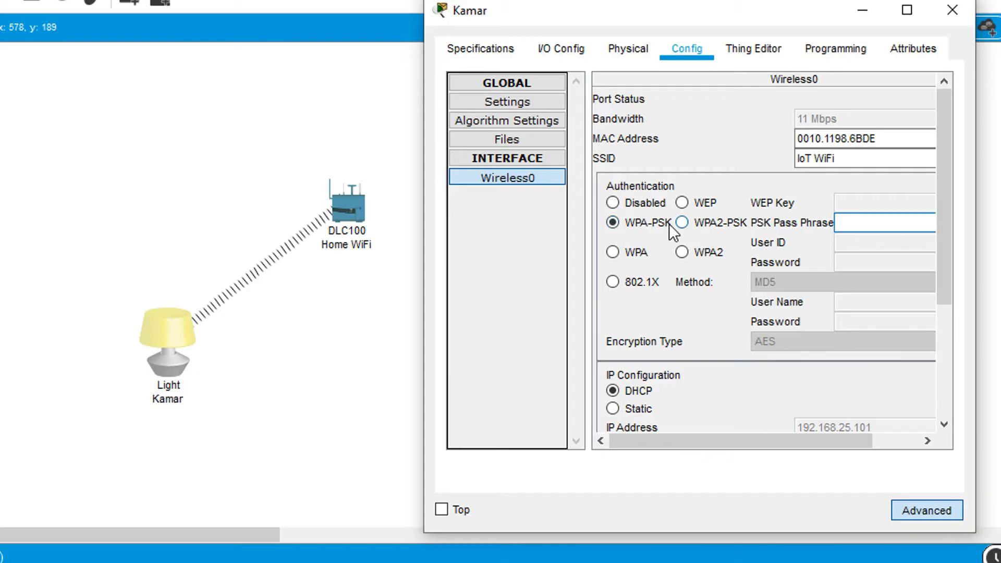
{"action": "left_click", "coordinate": [614, 204]}
{"action": "scroll", "coordinate": [756, 284], "scroll_direction": "down", "scroll_amount": 3}
{"action": "scroll", "coordinate": [860, 284], "scroll_direction": "up", "scroll_amount": 2}
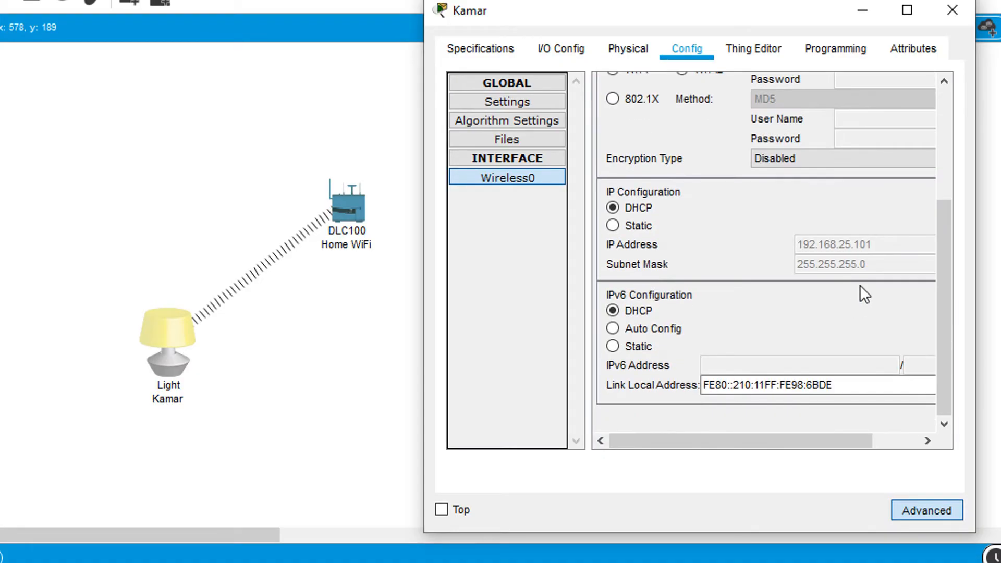
{"action": "scroll", "coordinate": [868, 307], "scroll_direction": "down", "scroll_amount": 2}
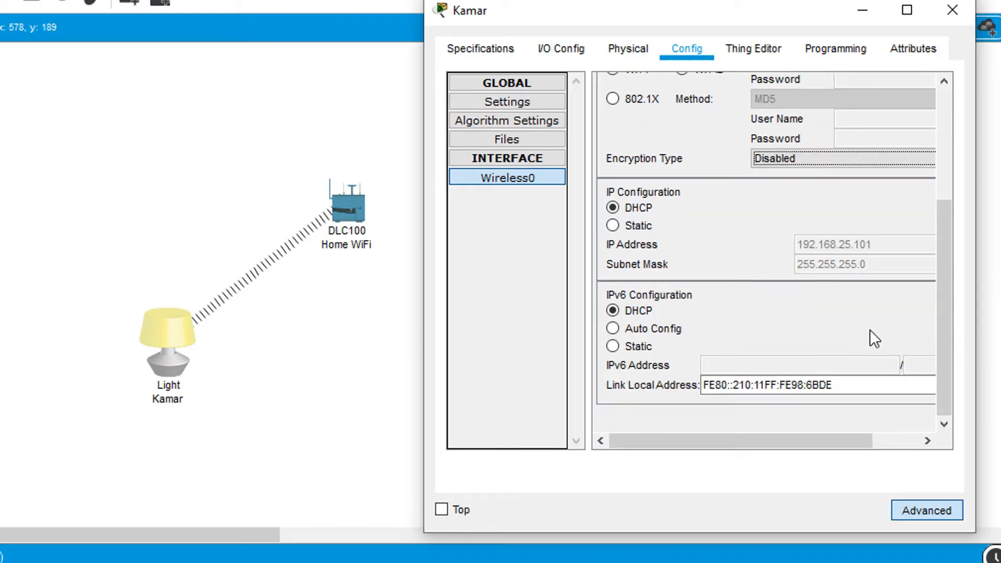
{"action": "scroll", "coordinate": [873, 338], "scroll_direction": "up", "scroll_amount": 3}
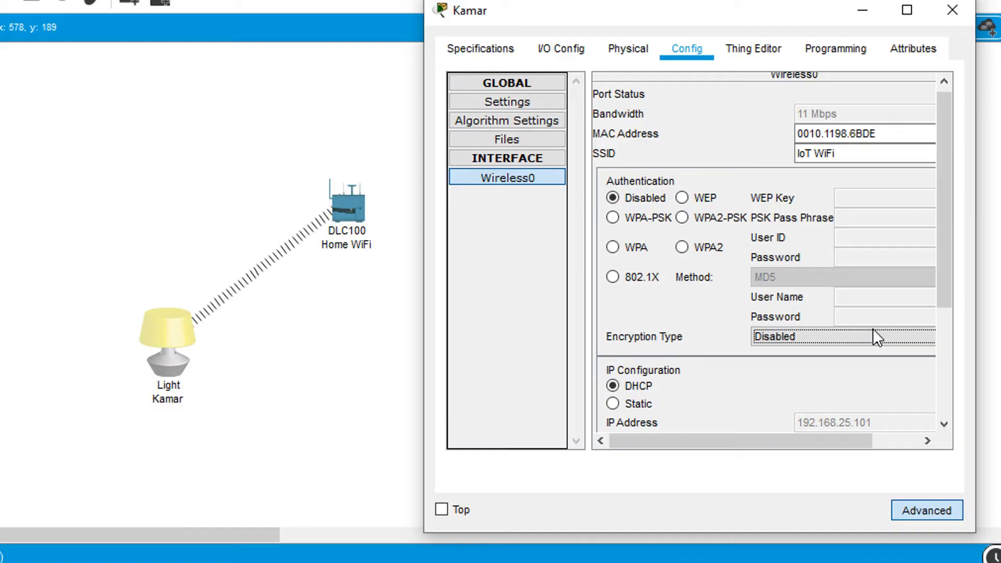
Review the Kamar light's algorithm and global settings, including its display name, IPv4 gateway and IoT server choice
{"action": "left_click", "coordinate": [515, 117]}
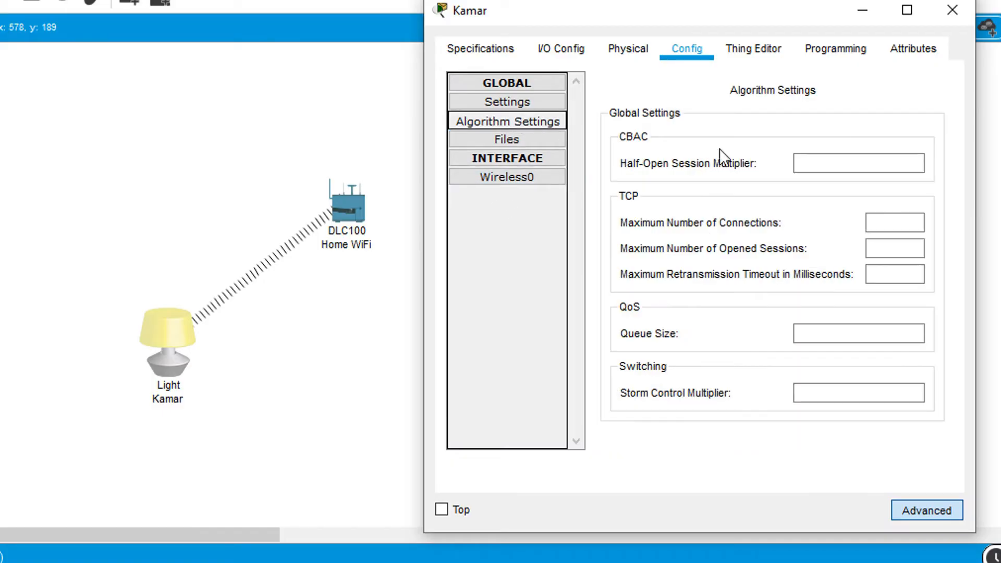
{"action": "left_click", "coordinate": [493, 101]}
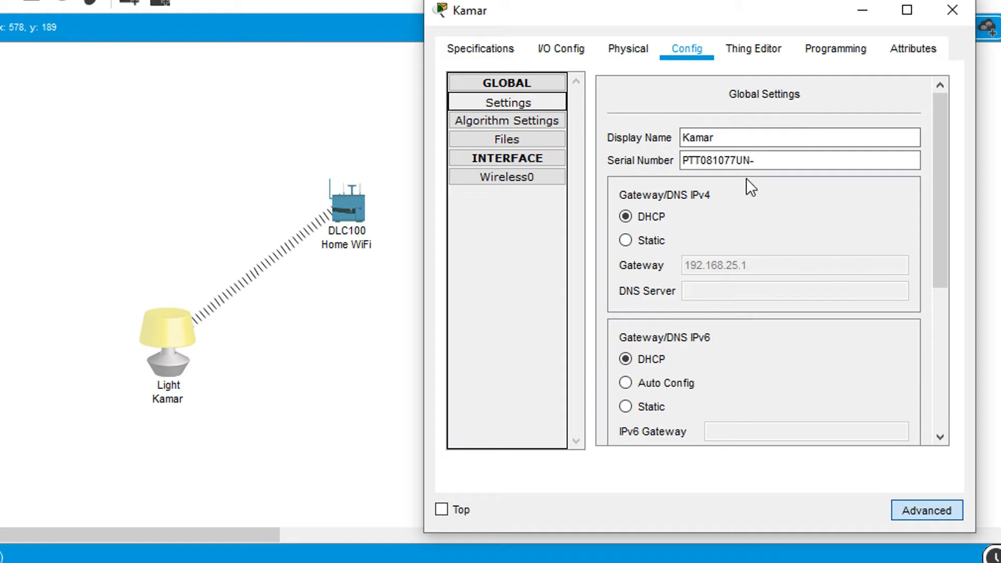
{"action": "scroll", "coordinate": [826, 295], "scroll_direction": "down", "scroll_amount": 5}
{"action": "scroll", "coordinate": [828, 296], "scroll_direction": "up", "scroll_amount": 5}
{"action": "scroll", "coordinate": [831, 300], "scroll_direction": "down", "scroll_amount": 2}
{"action": "scroll", "coordinate": [831, 299], "scroll_direction": "down", "scroll_amount": 3}
{"action": "scroll", "coordinate": [744, 391], "scroll_direction": "up", "scroll_amount": 5}
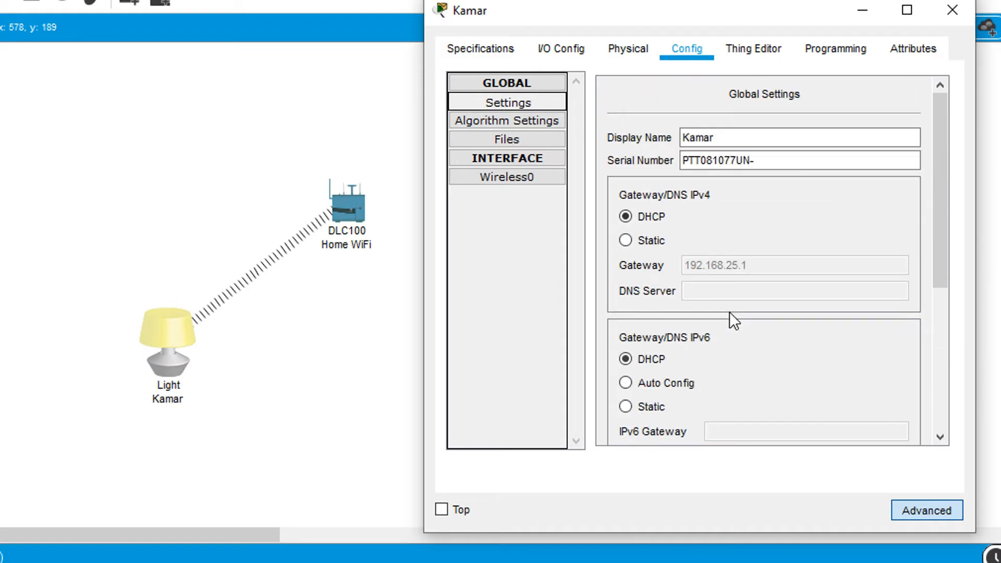
{"action": "left_click", "coordinate": [710, 139]}
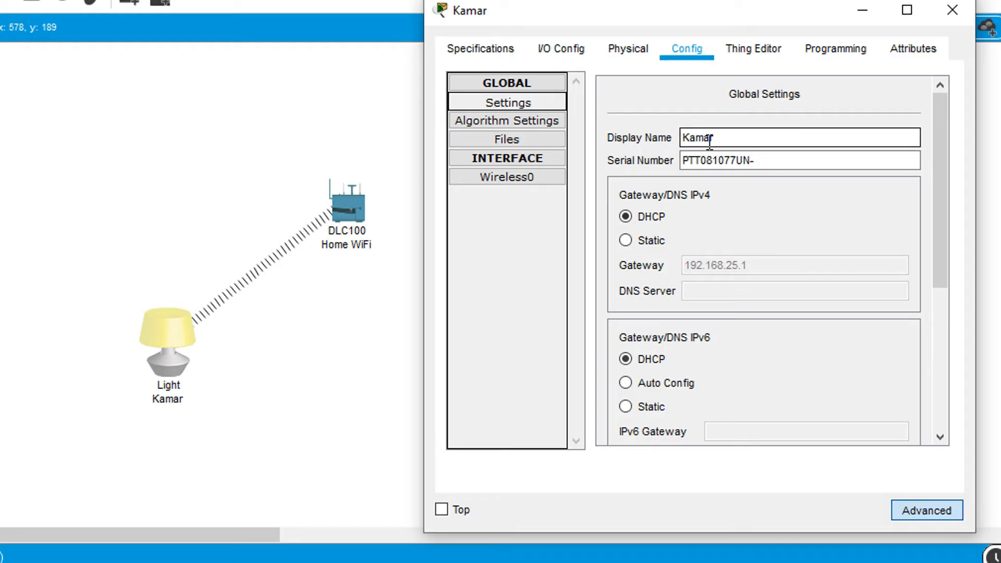
{"action": "scroll", "coordinate": [752, 355], "scroll_direction": "down", "scroll_amount": 4}
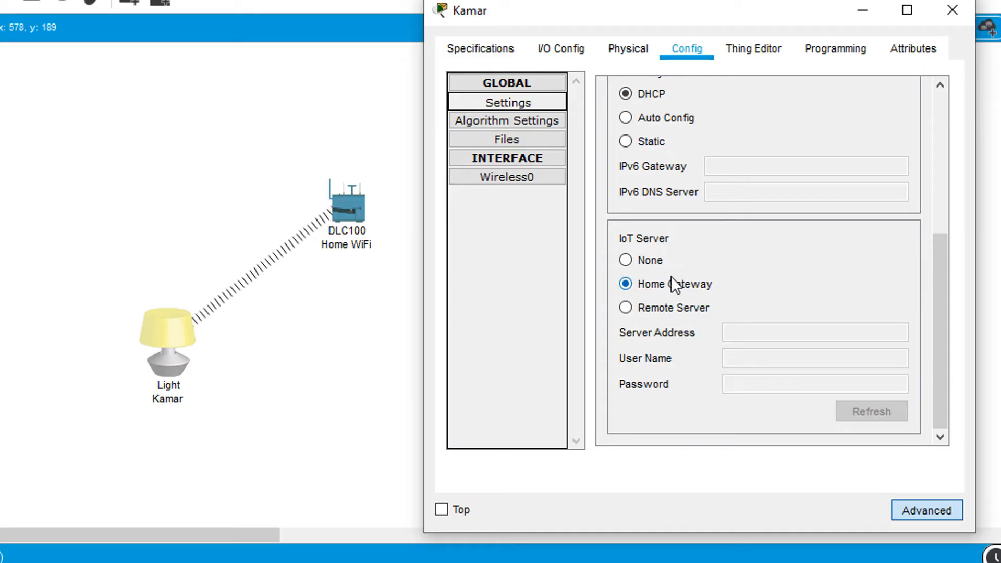
{"action": "scroll", "coordinate": [791, 300], "scroll_direction": "up", "scroll_amount": 5}
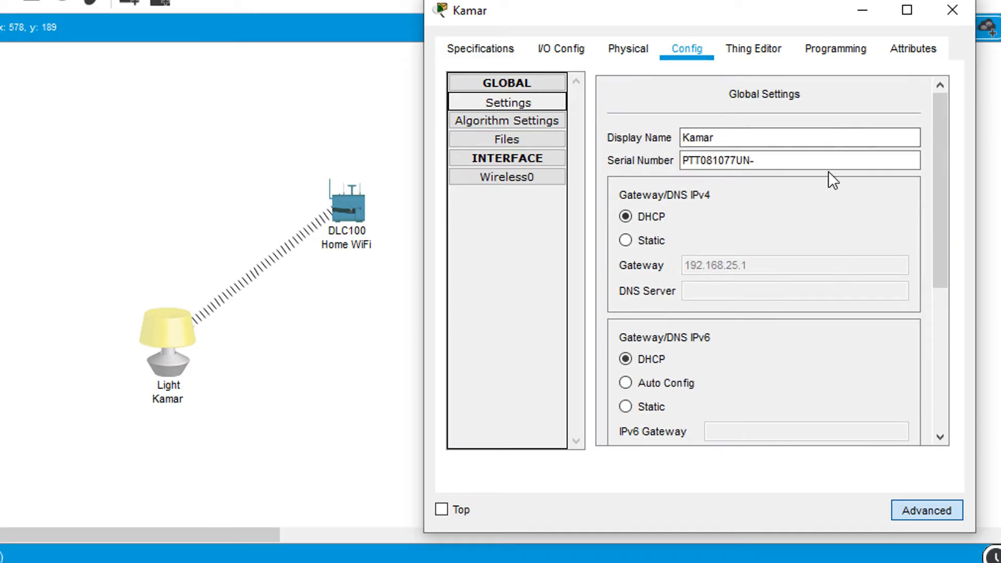
Check which network adapter the Kamar light uses and which adapter models are available
{"action": "left_click", "coordinate": [566, 50]}
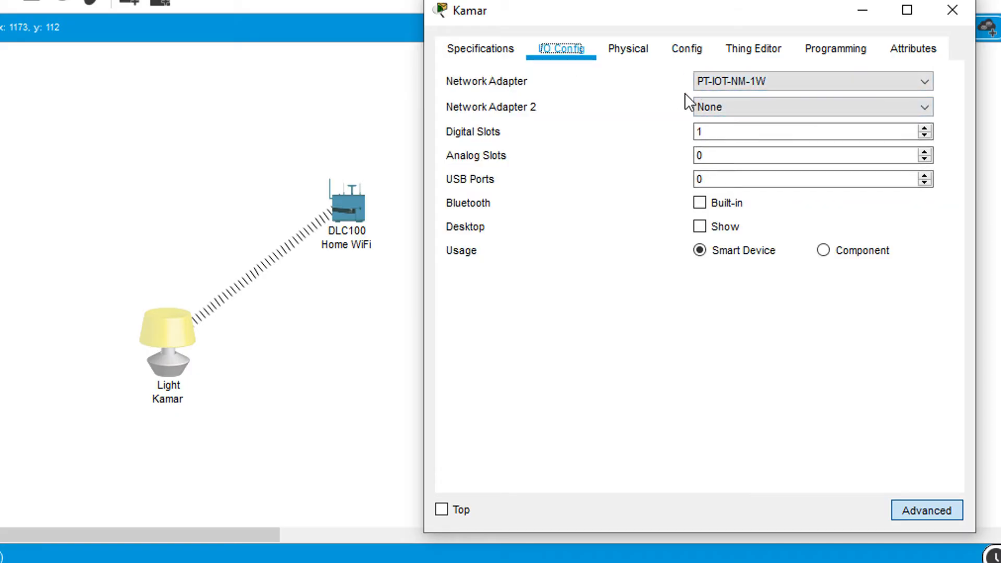
{"action": "left_click", "coordinate": [813, 81]}
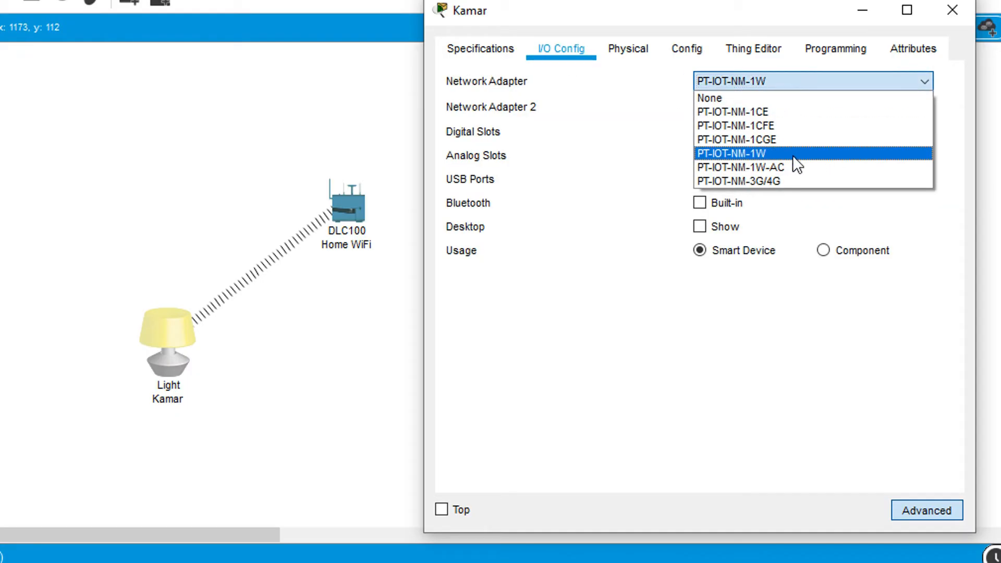
{"action": "left_click", "coordinate": [646, 120]}
Recheck the SSID and IP configuration of the Kamar light's Wireless0 interface, and close the light's window
{"action": "left_click", "coordinate": [694, 49]}
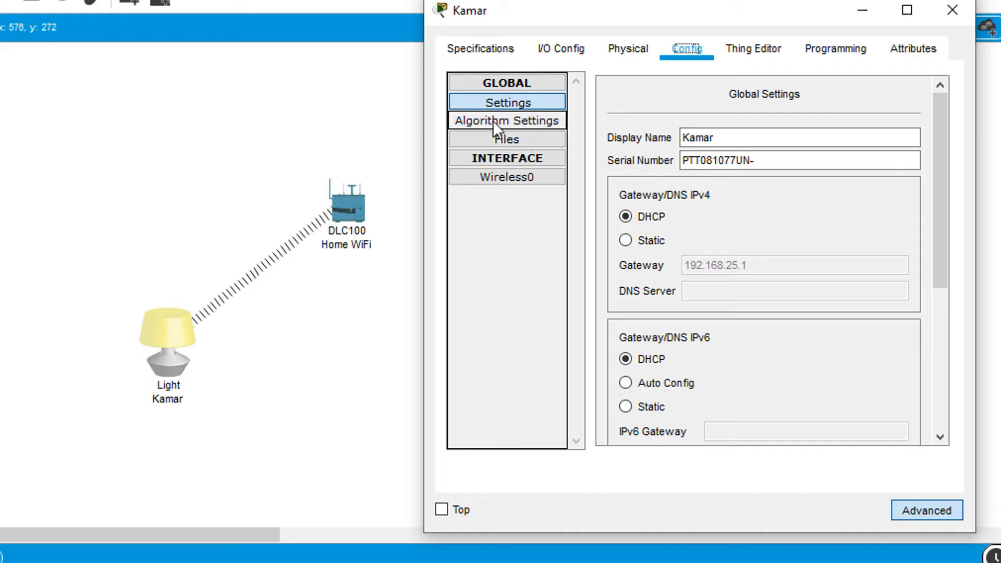
{"action": "left_click", "coordinate": [527, 177]}
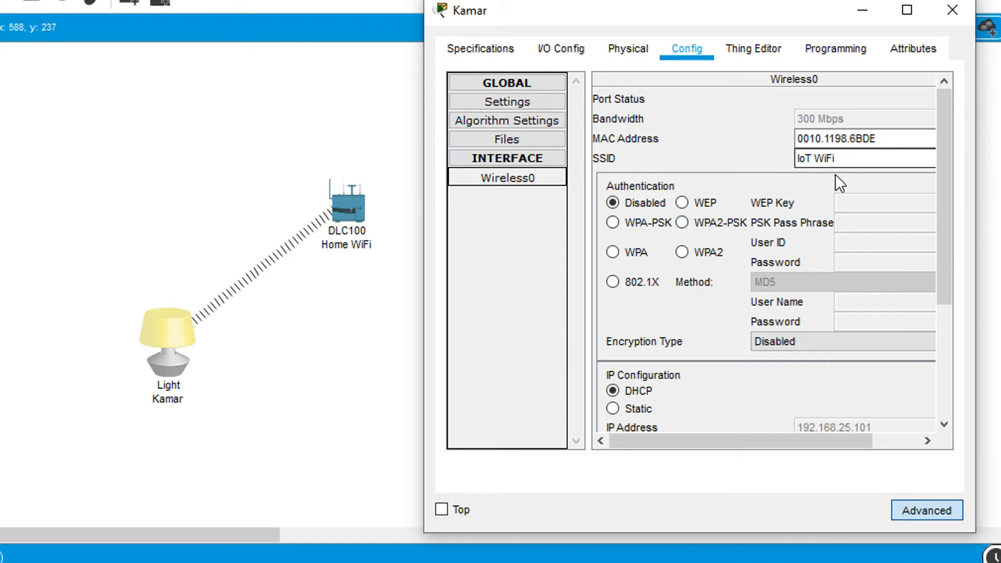
{"action": "scroll", "coordinate": [805, 264], "scroll_direction": "down", "scroll_amount": 3}
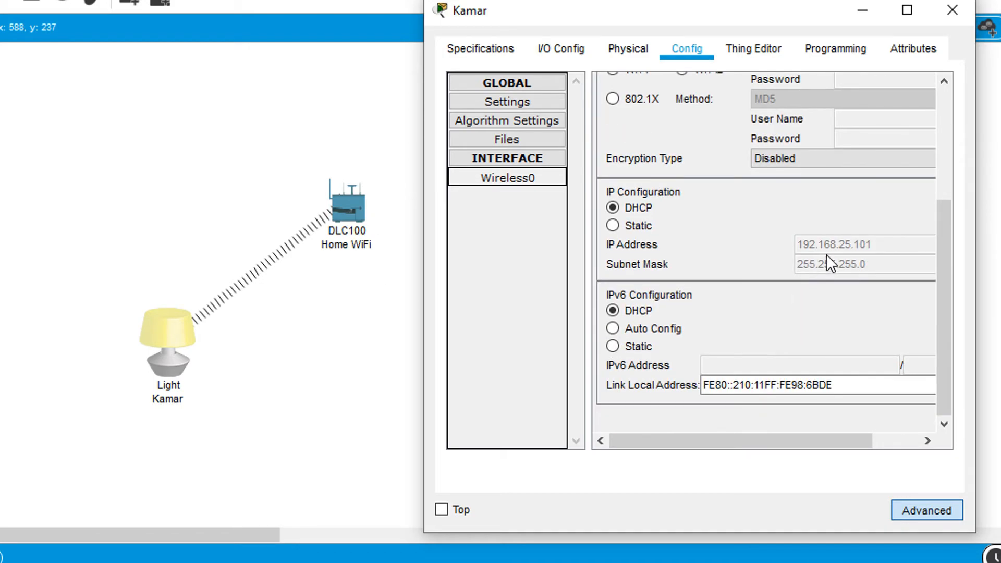
{"action": "scroll", "coordinate": [850, 229], "scroll_direction": "up", "scroll_amount": 3}
{"action": "left_click", "coordinate": [953, 10]}
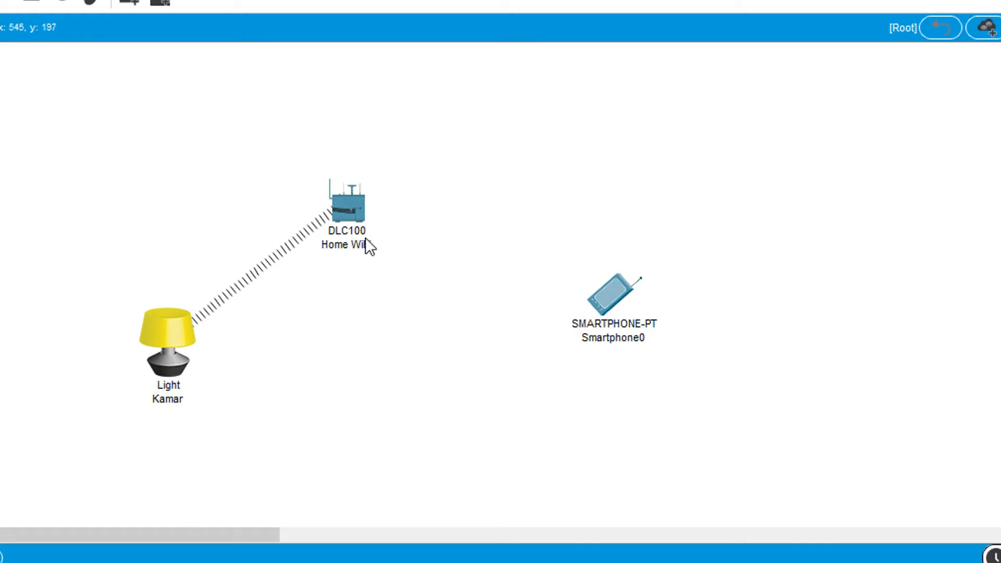
Open the smartphone's configuration, look through its global settings, and show its Wireless0 interface settings
{"action": "left_click", "coordinate": [614, 302]}
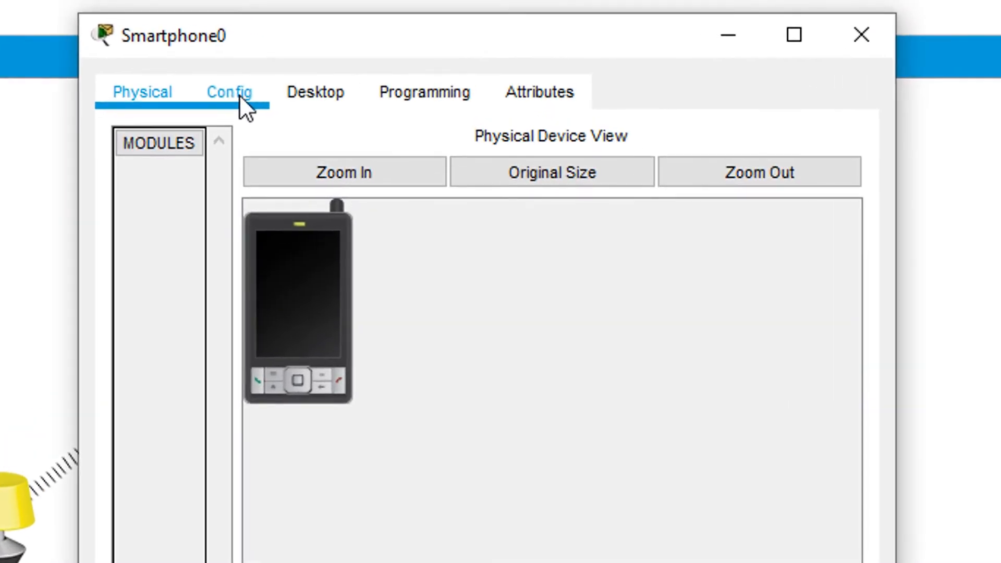
{"action": "left_click", "coordinate": [335, 54]}
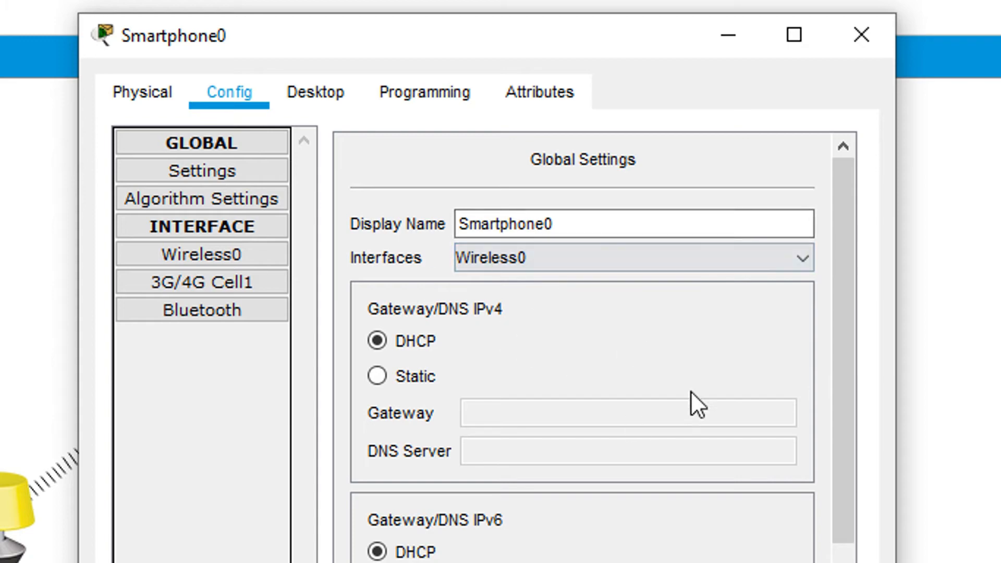
{"action": "scroll", "coordinate": [615, 369], "scroll_direction": "down", "scroll_amount": 4}
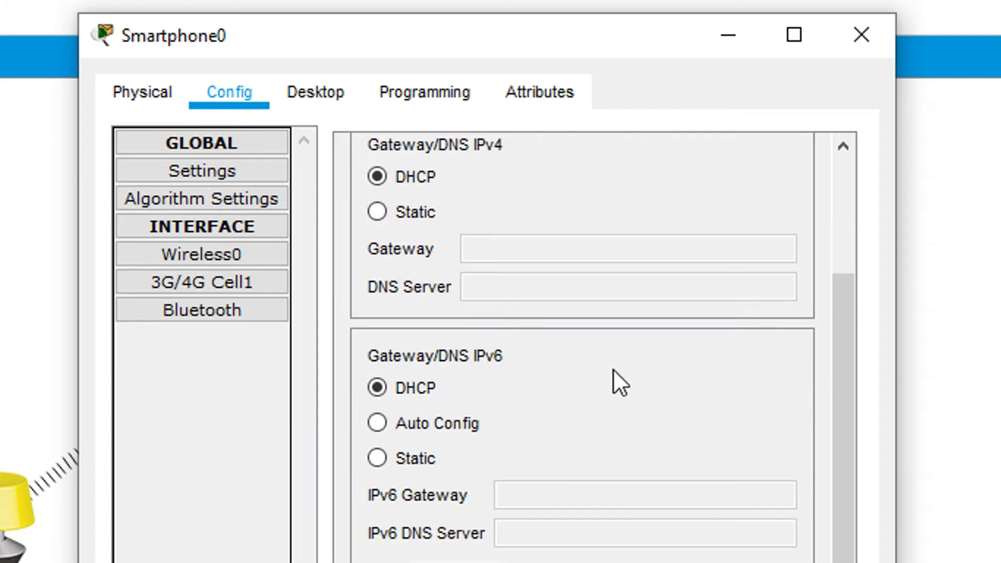
{"action": "scroll", "coordinate": [547, 522], "scroll_direction": "up", "scroll_amount": 4}
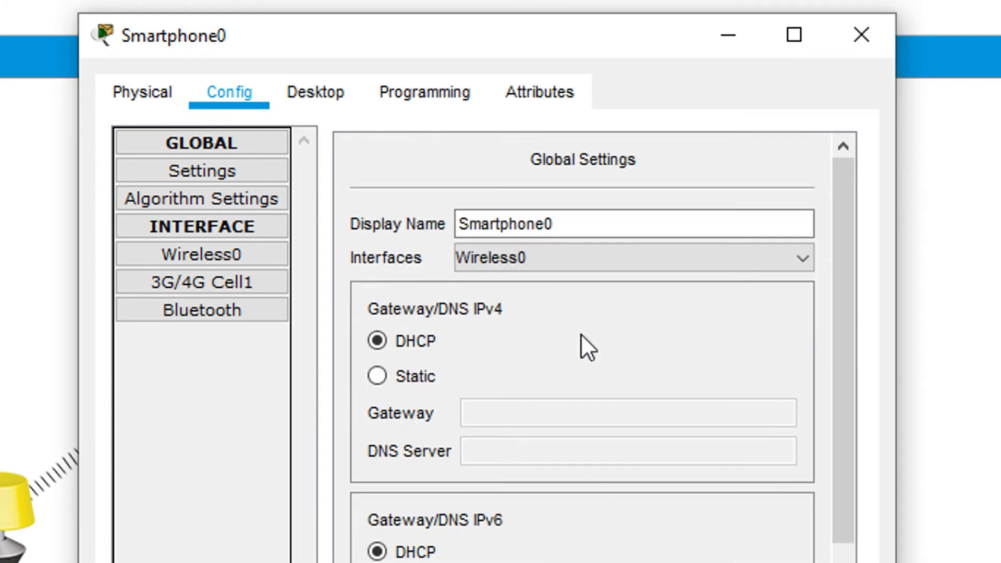
{"action": "left_click", "coordinate": [243, 251]}
Move the Smartphone0 window aside to uncover the topology, and reposition the smartphone closer to the Home WiFi gateway
{"action": "left_click_drag", "start_coordinate": [408, 37], "coordinate": [852, 81]}
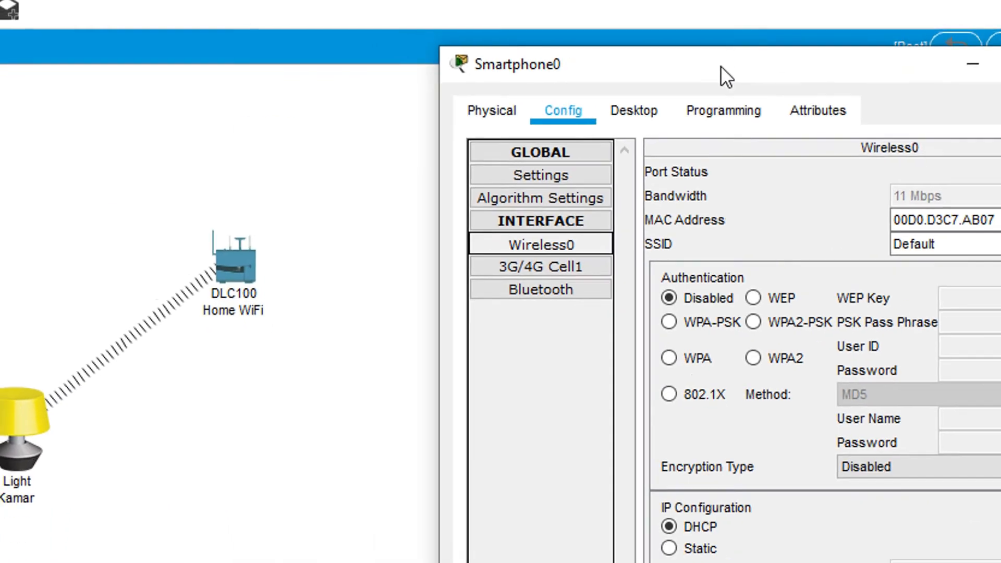
{"action": "left_click_drag", "start_coordinate": [721, 65], "coordinate": [896, 80]}
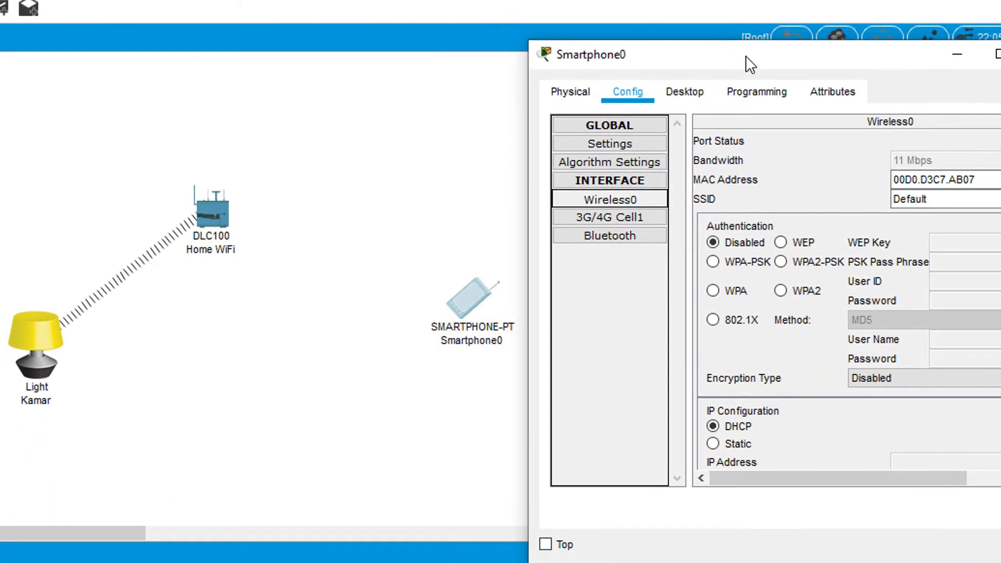
{"action": "left_click_drag", "start_coordinate": [745, 55], "coordinate": [724, 37]}
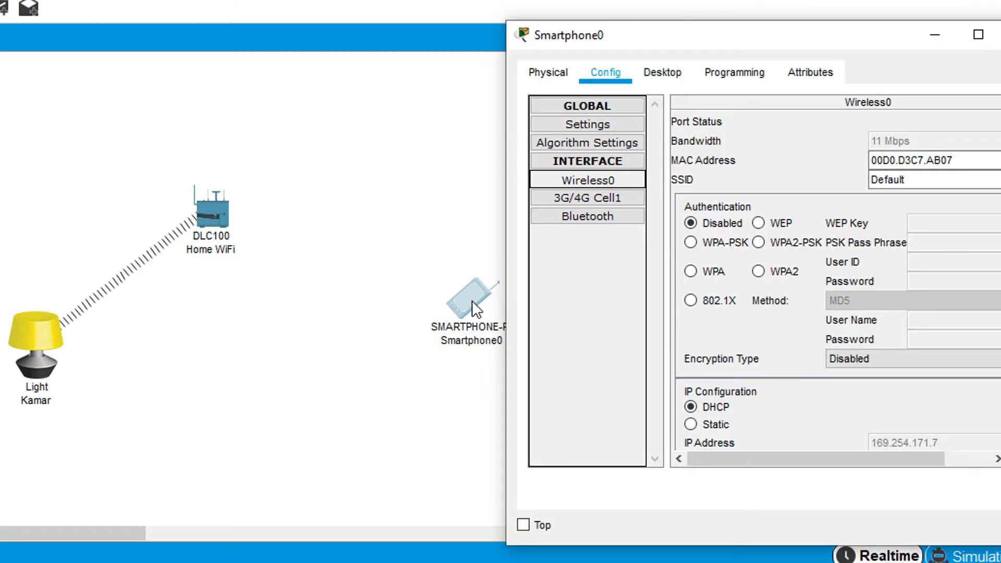
{"action": "left_click_drag", "start_coordinate": [471, 301], "coordinate": [416, 319]}
{"action": "left_click", "coordinate": [398, 315]}
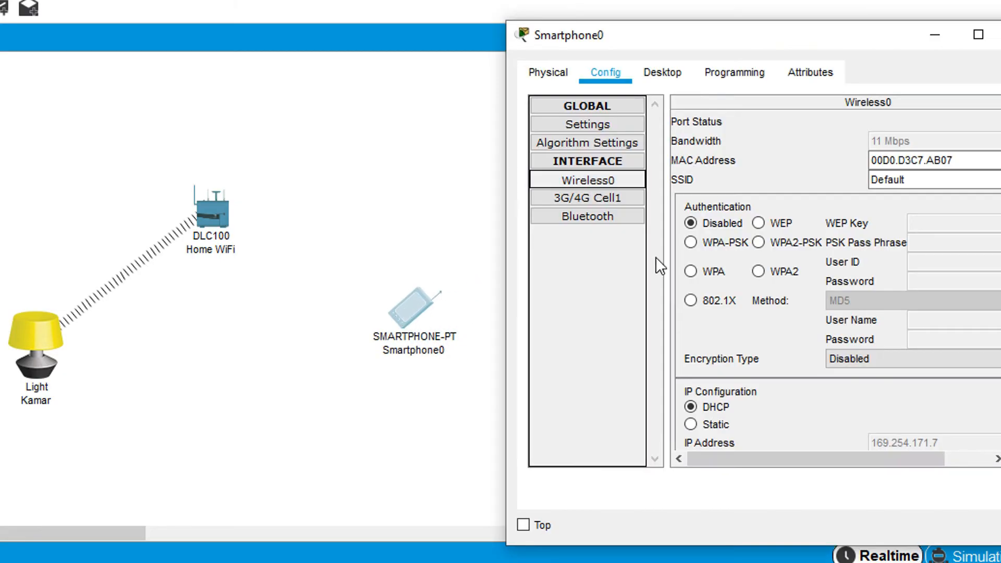
{"action": "left_click_drag", "start_coordinate": [727, 34], "coordinate": [694, 37]}
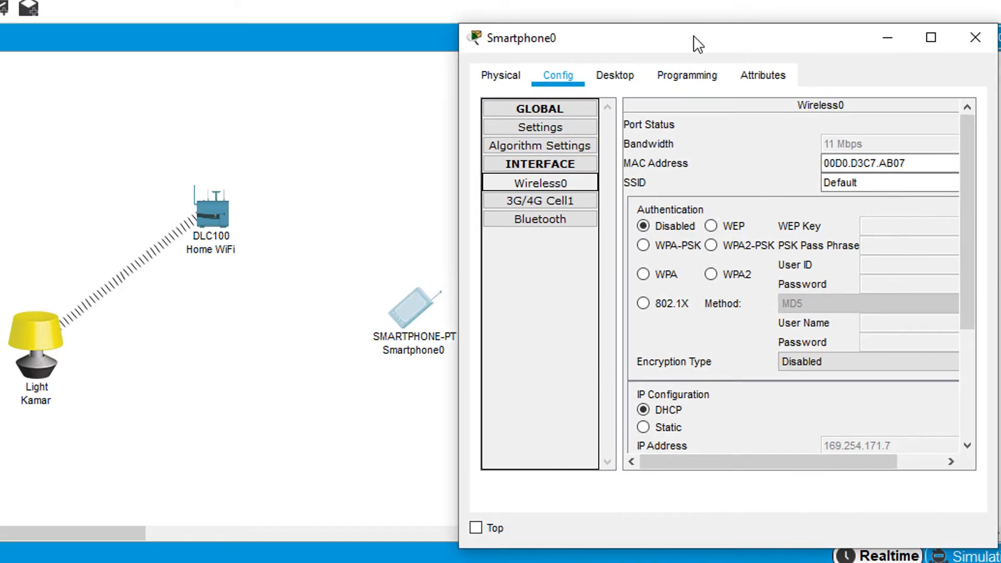
Set the SSID of the smartphone's Wireless0 interface to IoT WiFi
{"action": "left_click", "coordinate": [561, 183]}
{"action": "left_click_drag", "start_coordinate": [886, 185], "coordinate": [807, 182]}
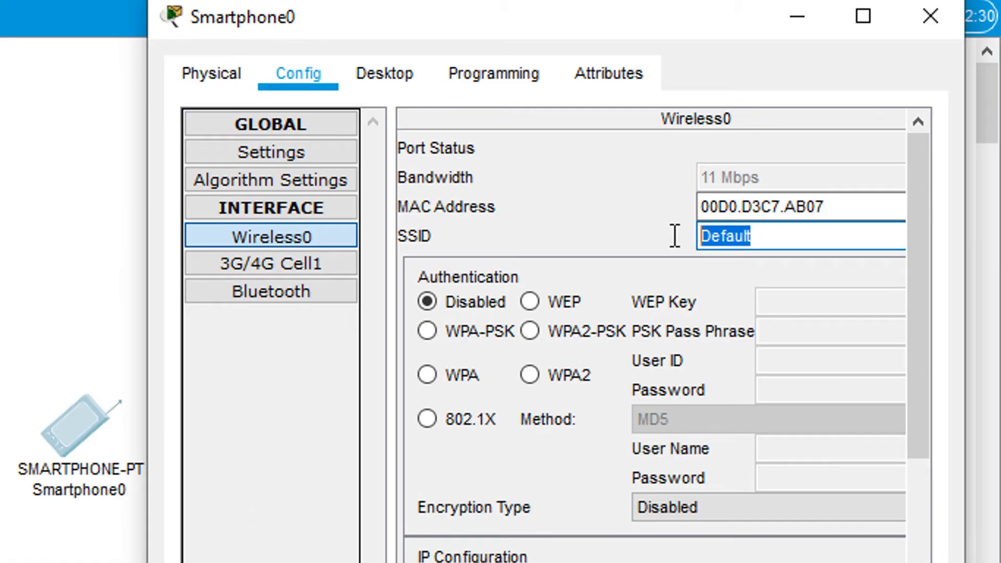
{"action": "type", "text": "IoT WiFi"}
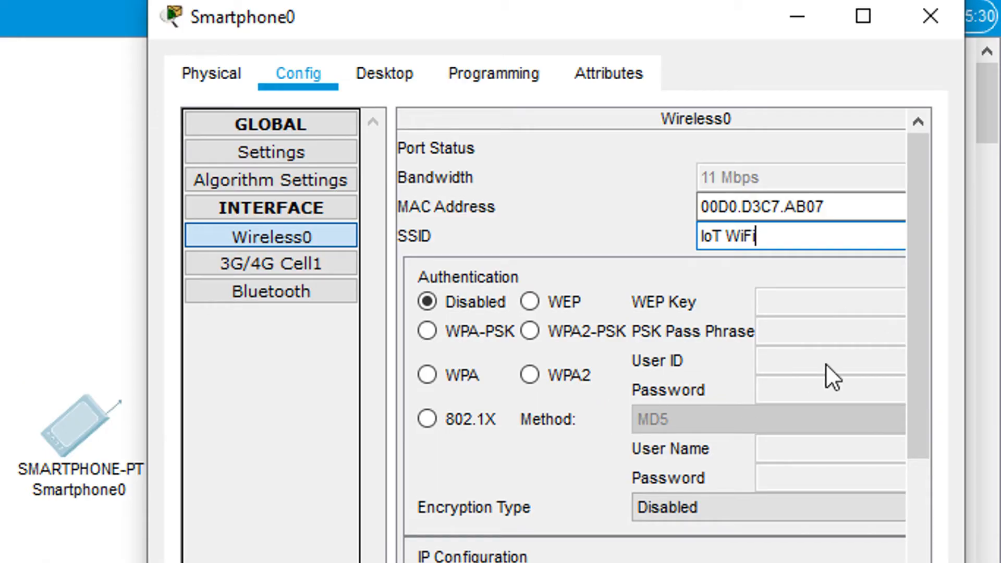
{"action": "key", "text": "Tab"}
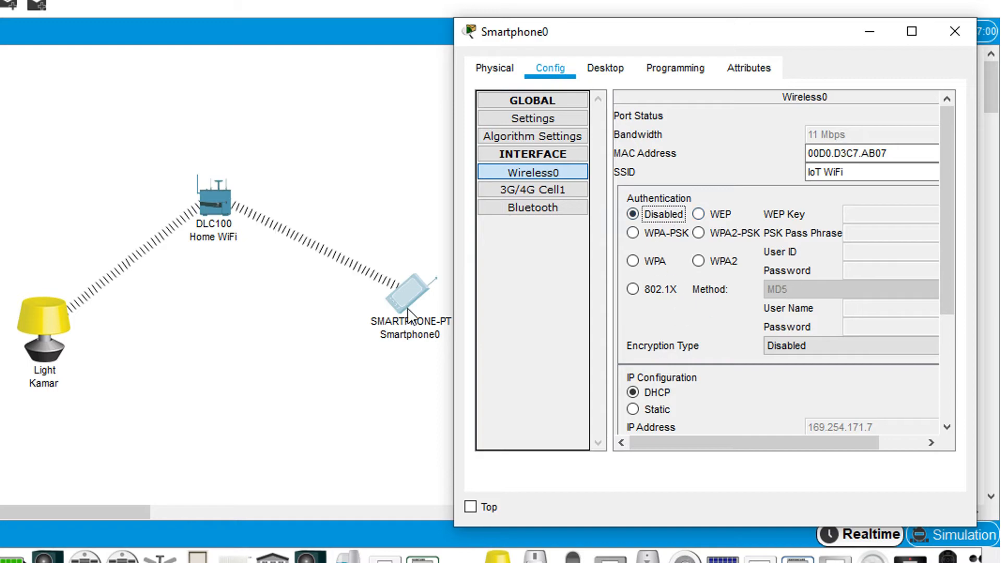
Check the IPv4 and IPv6 configuration of the smartphone's Wireless0 interface
{"action": "scroll", "coordinate": [866, 348], "scroll_direction": "down", "scroll_amount": 2}
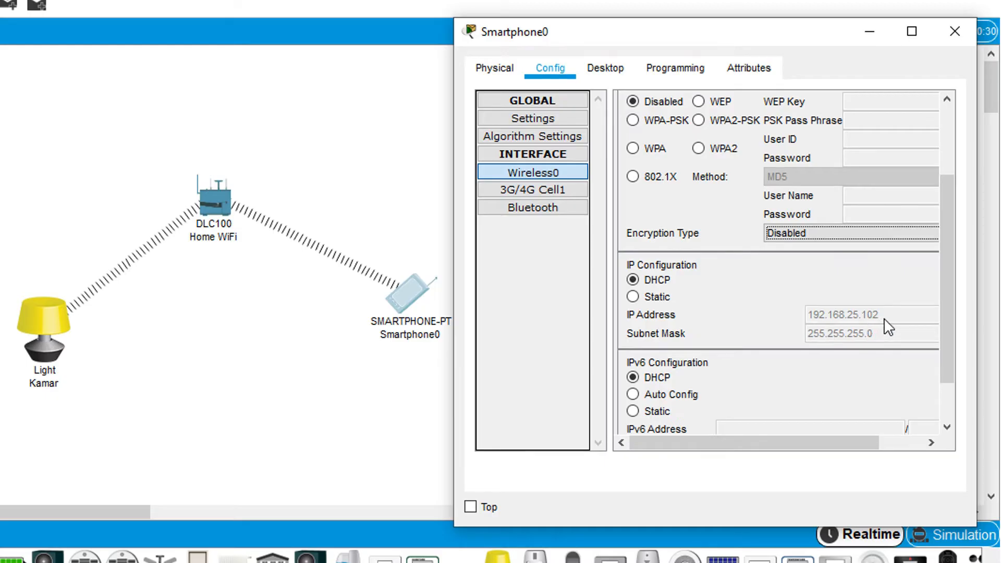
{"action": "scroll", "coordinate": [910, 376], "scroll_direction": "down", "scroll_amount": 1}
{"action": "scroll", "coordinate": [910, 377], "scroll_direction": "up", "scroll_amount": 3}
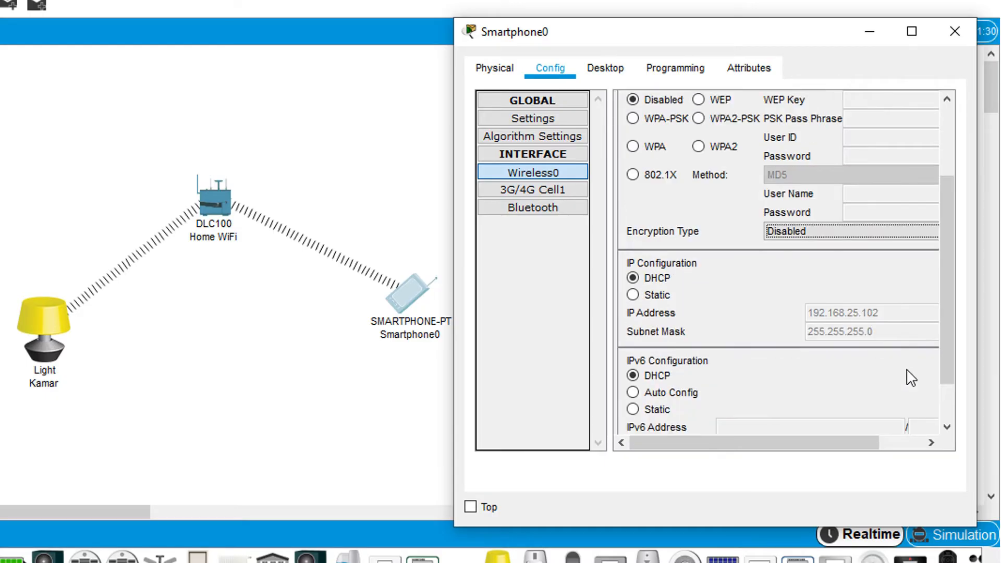
{"action": "scroll", "coordinate": [911, 378], "scroll_direction": "down", "scroll_amount": 3}
{"action": "scroll", "coordinate": [912, 377], "scroll_direction": "up", "scroll_amount": 3}
{"action": "scroll", "coordinate": [912, 377], "scroll_direction": "down", "scroll_amount": 3}
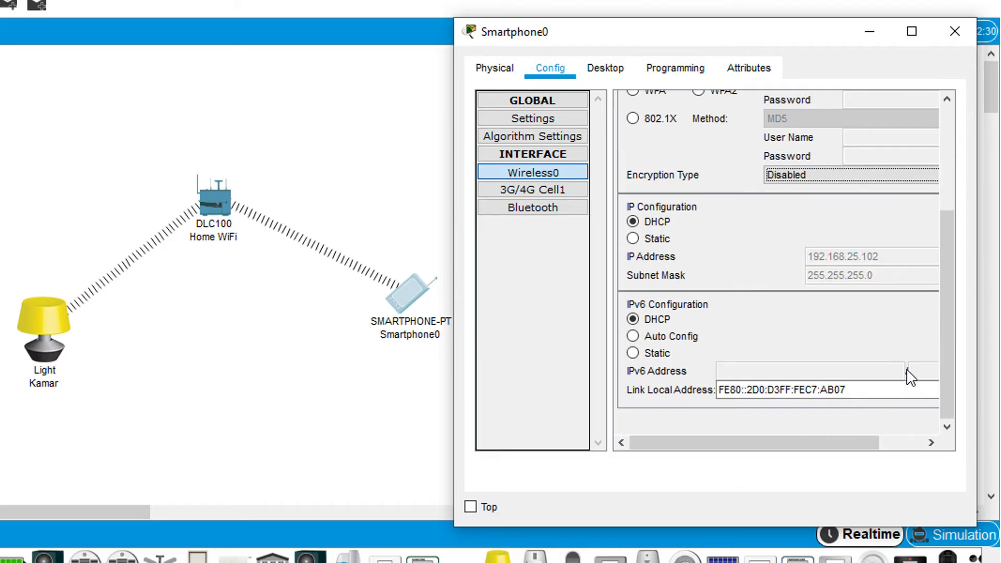
{"action": "scroll", "coordinate": [912, 378], "scroll_direction": "up", "scroll_amount": 1}
{"action": "scroll", "coordinate": [910, 377], "scroll_direction": "up", "scroll_amount": 2}
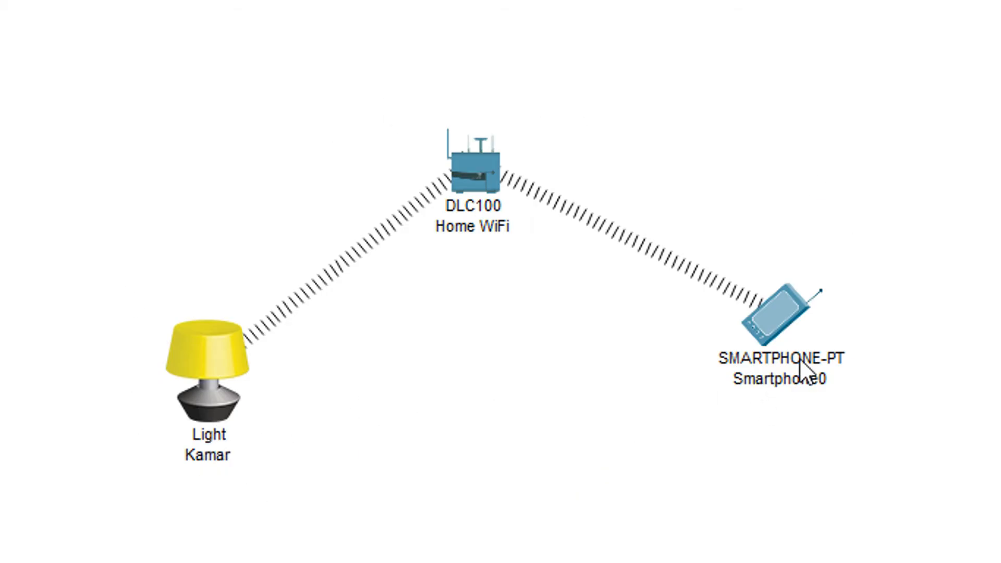
Launch IoT Monitor on the smartphone and log in to the IoT server at 192.168.25.1 with the prefilled credentials
{"action": "mouse_move", "coordinate": [804, 357]}
{"action": "left_click", "coordinate": [769, 329]}
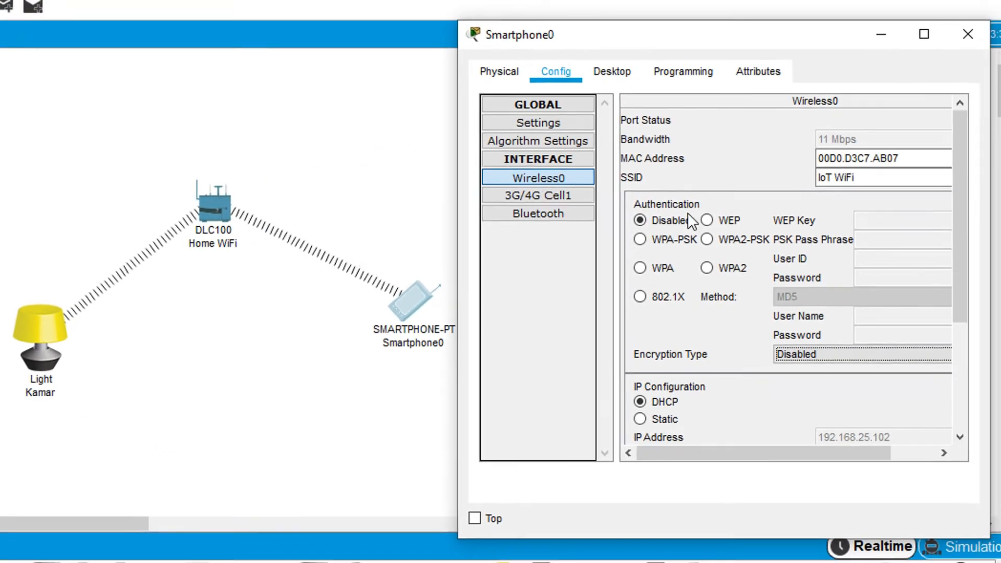
{"action": "left_click", "coordinate": [604, 73]}
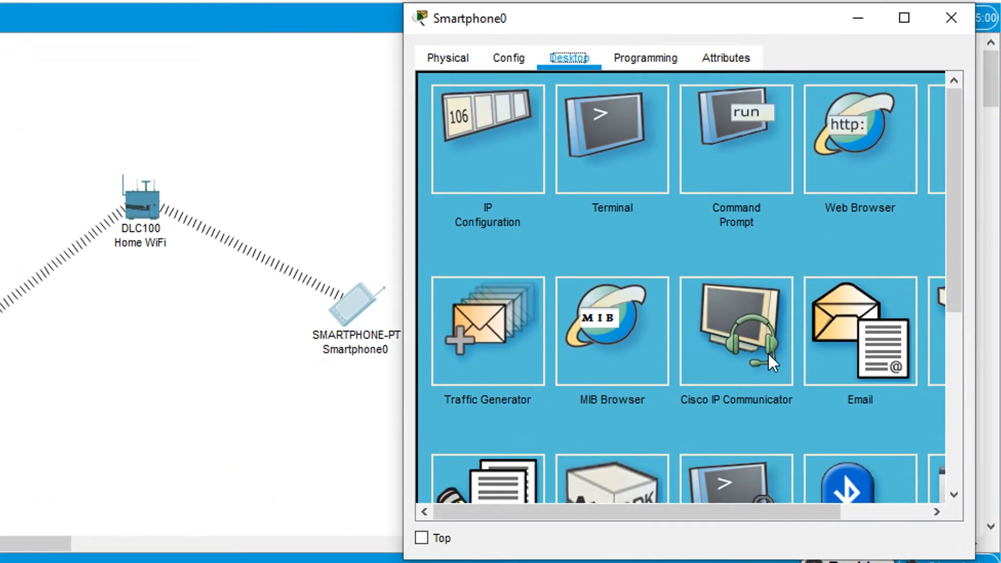
{"action": "scroll", "coordinate": [768, 352], "scroll_direction": "down", "scroll_amount": 3}
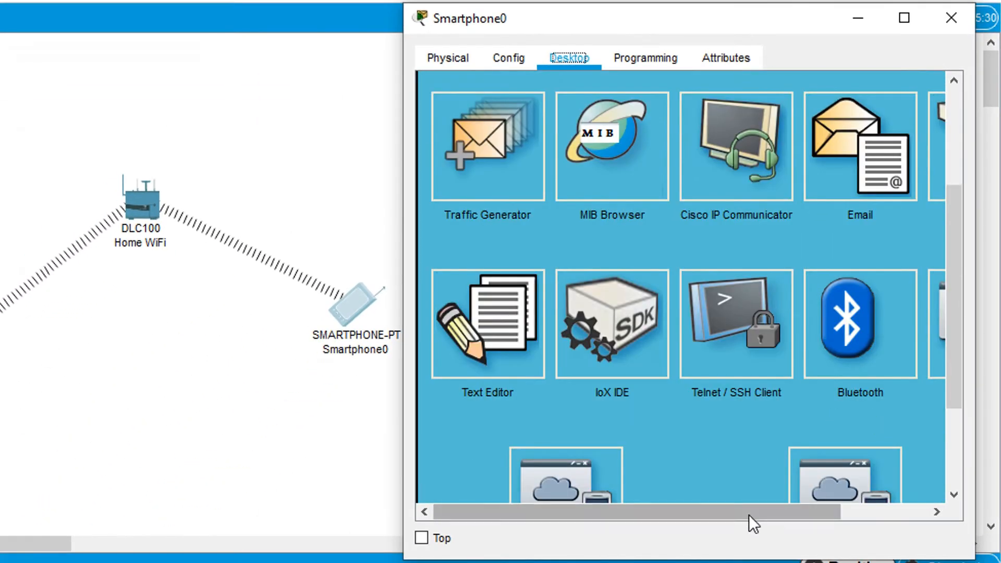
{"action": "left_click_drag", "start_coordinate": [725, 511], "coordinate": [830, 515]}
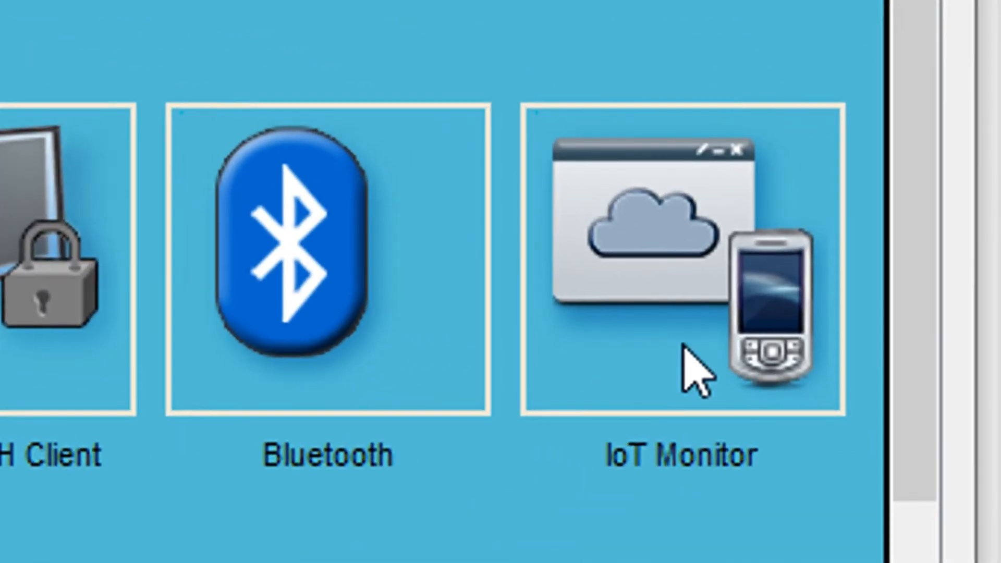
{"action": "left_click", "coordinate": [875, 338]}
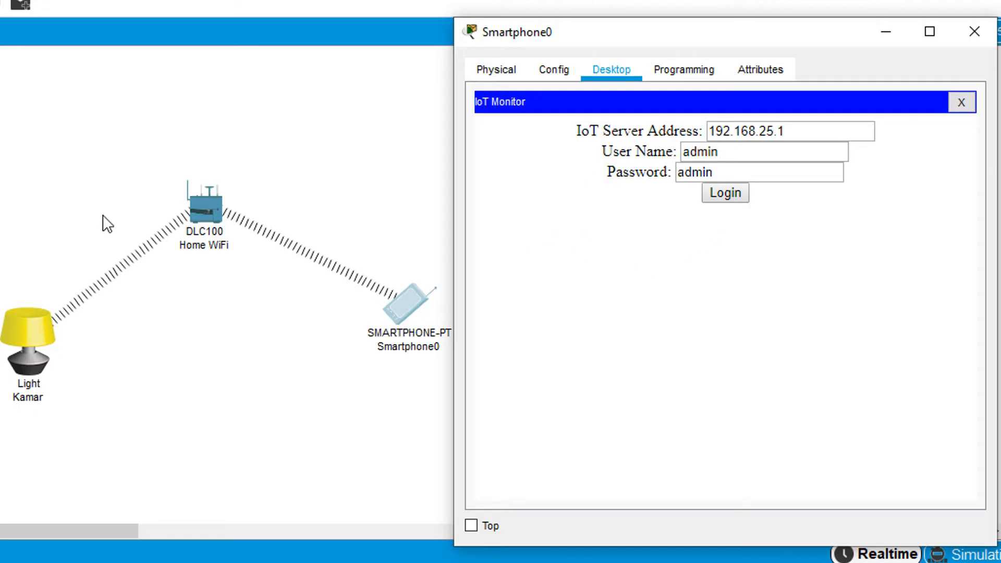
{"action": "left_click", "coordinate": [726, 195]}
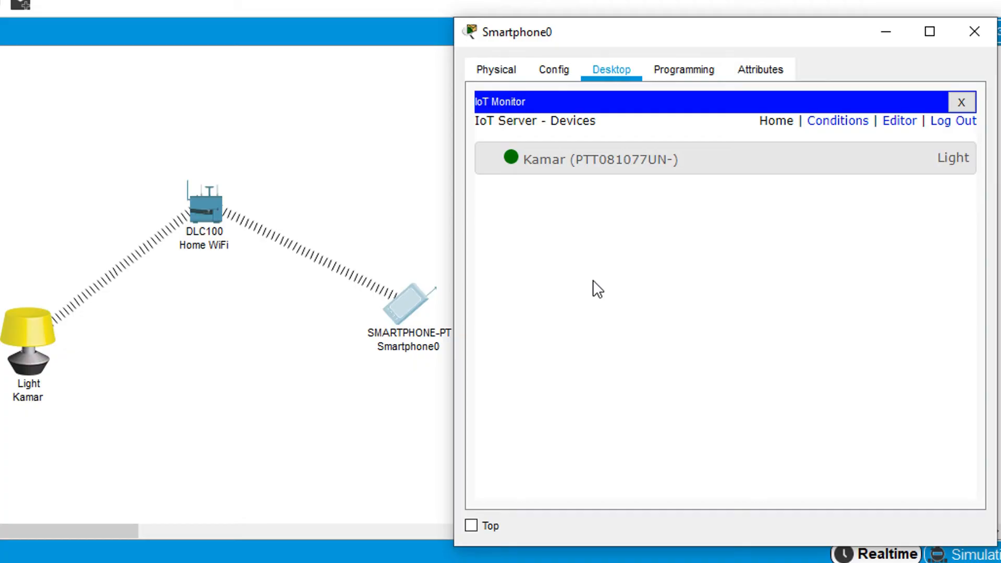
Expand the Kamar light in IoT Monitor and test its Dim, On and Off states repeatedly, ending with Off
{"action": "left_click", "coordinate": [542, 166]}
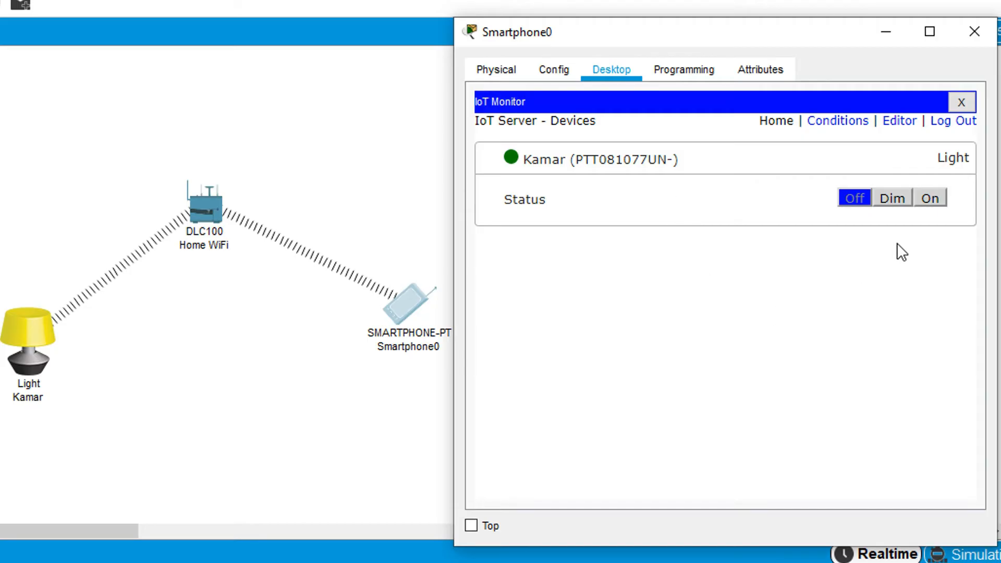
{"action": "left_click", "coordinate": [892, 202]}
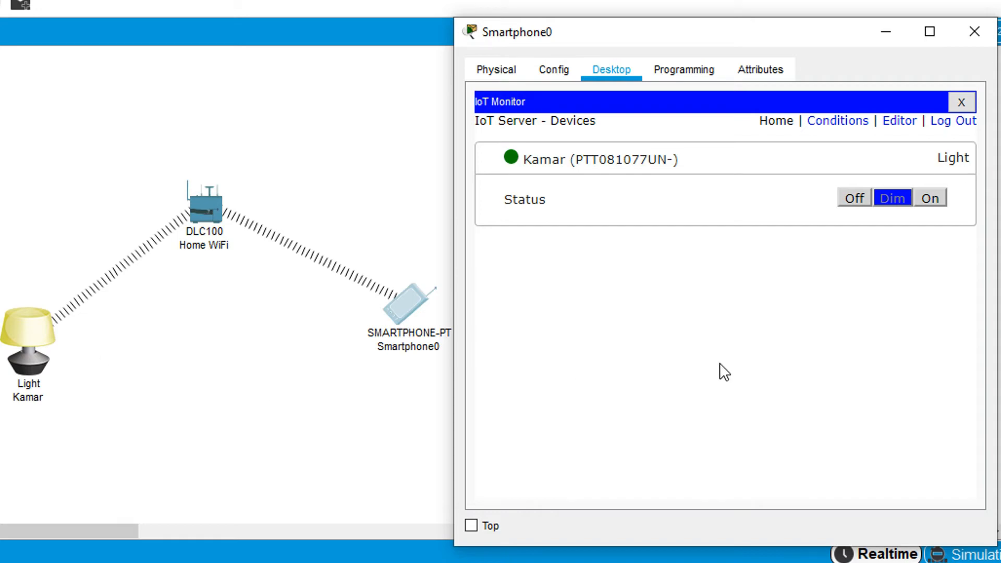
{"action": "left_click", "coordinate": [931, 198]}
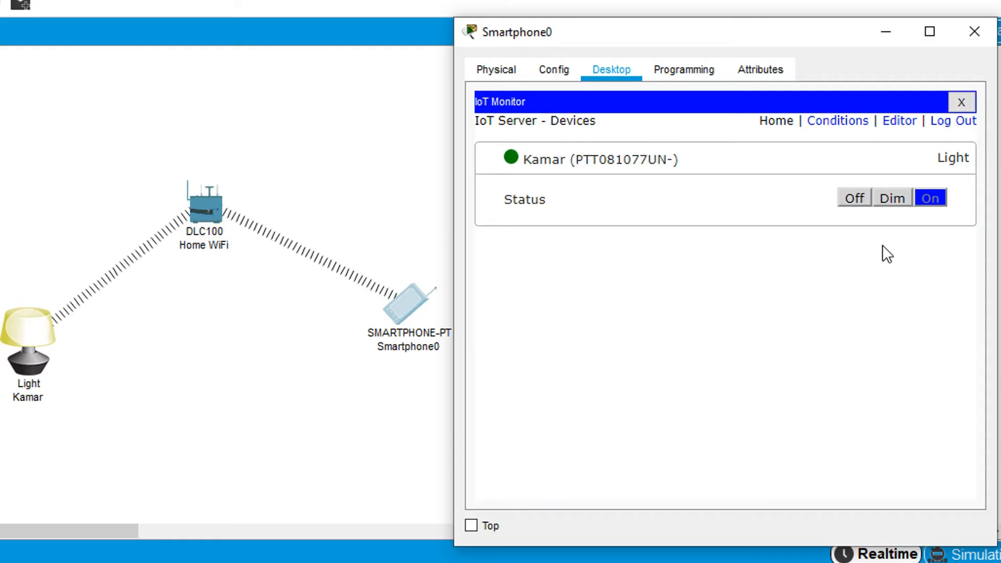
{"action": "left_click", "coordinate": [855, 201]}
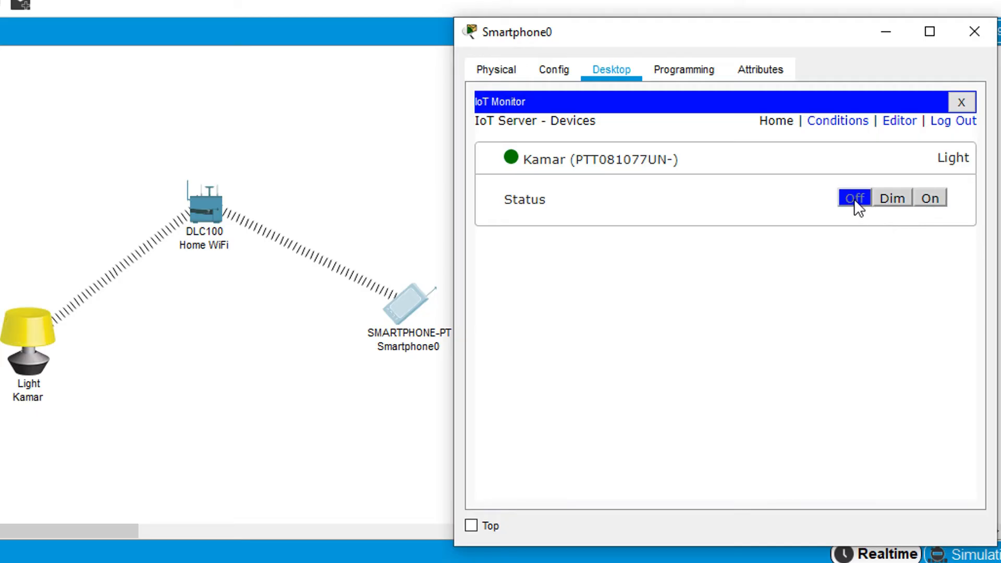
{"action": "left_click", "coordinate": [894, 199]}
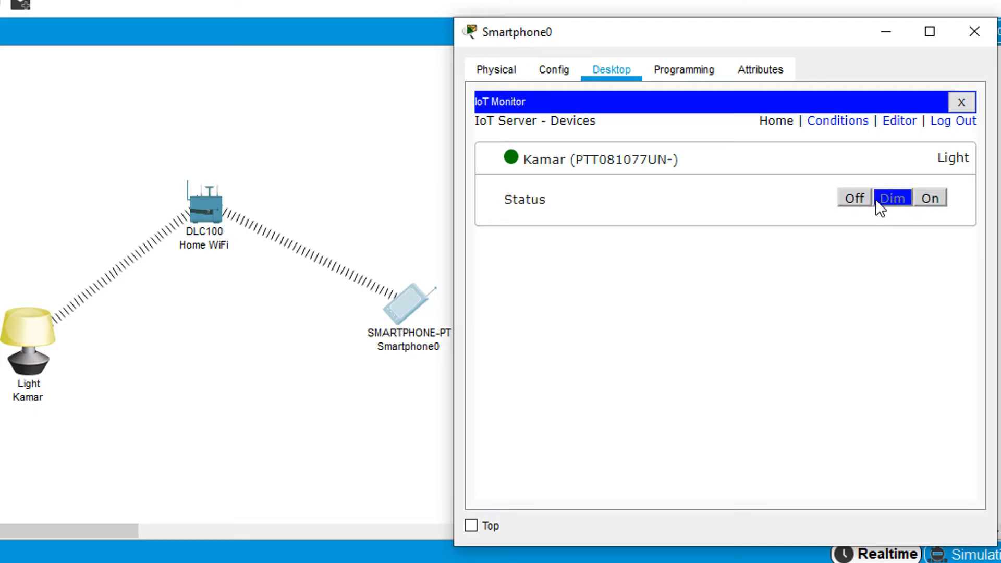
{"action": "left_click", "coordinate": [936, 198]}
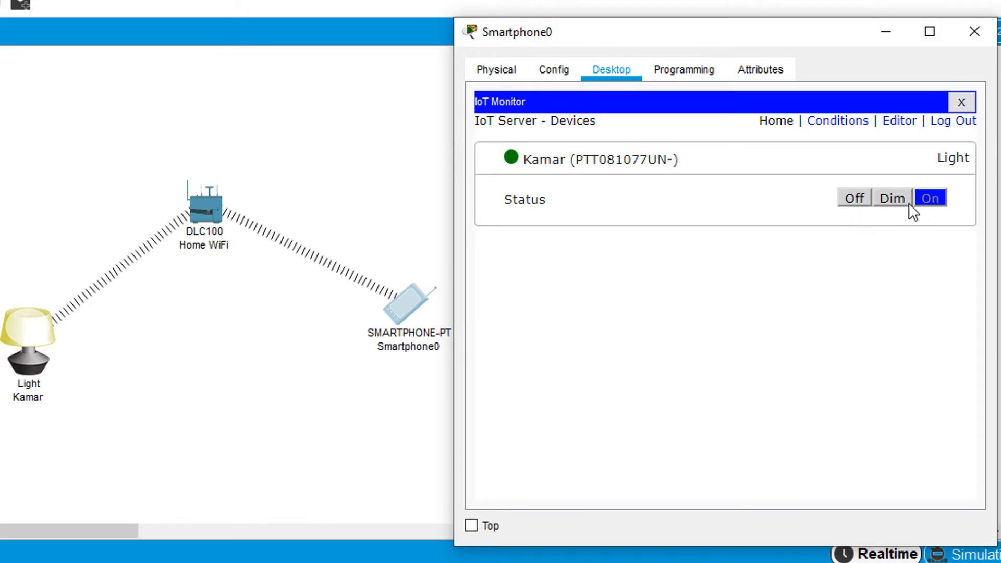
{"action": "left_click", "coordinate": [892, 199]}
{"action": "left_click", "coordinate": [932, 199]}
{"action": "left_click", "coordinate": [854, 198]}
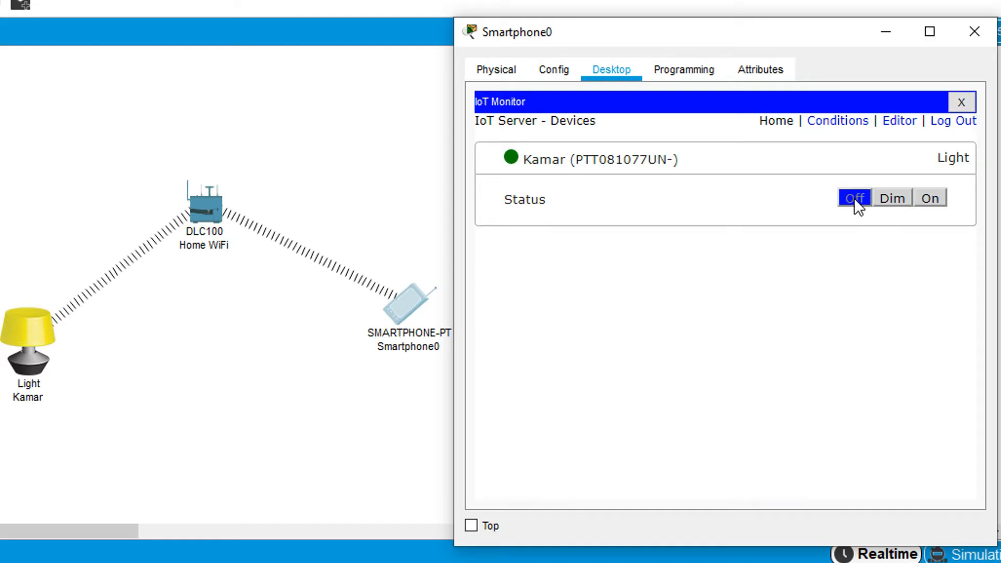
Log out of the IoT server and close the smartphone's window
{"action": "left_click", "coordinate": [966, 121]}
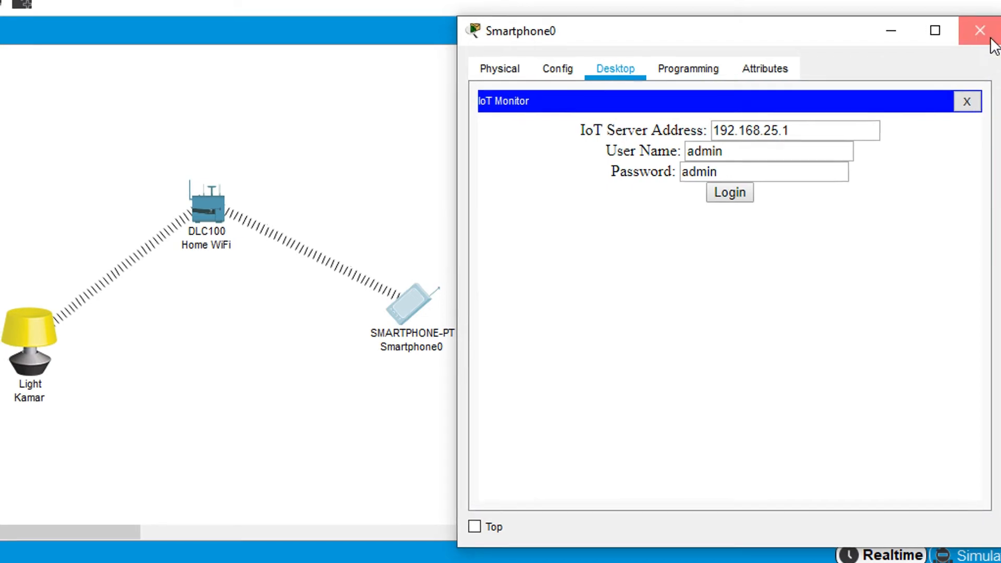
{"action": "left_click", "coordinate": [989, 42]}
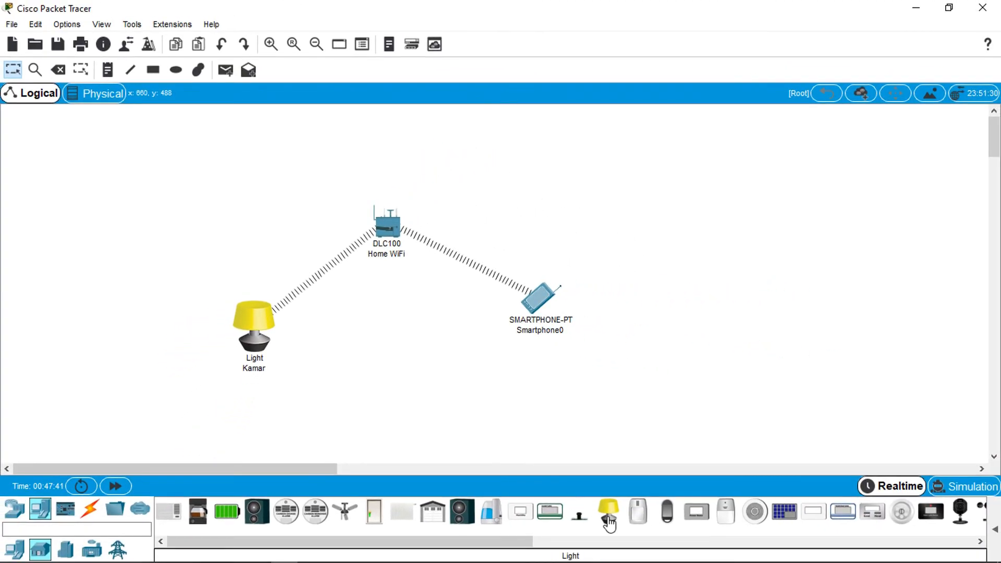
Add two more lights to the workspace and arrange them in a row with the Kamar light below the gateway
{"action": "left_click_drag", "start_coordinate": [609, 521], "coordinate": [124, 348]}
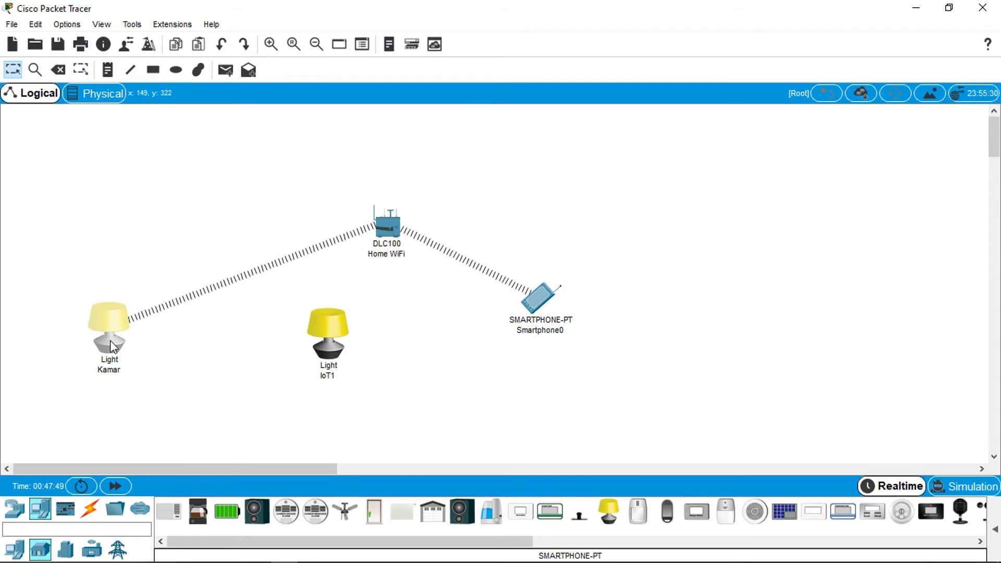
{"action": "left_click_drag", "start_coordinate": [330, 354], "coordinate": [207, 352]}
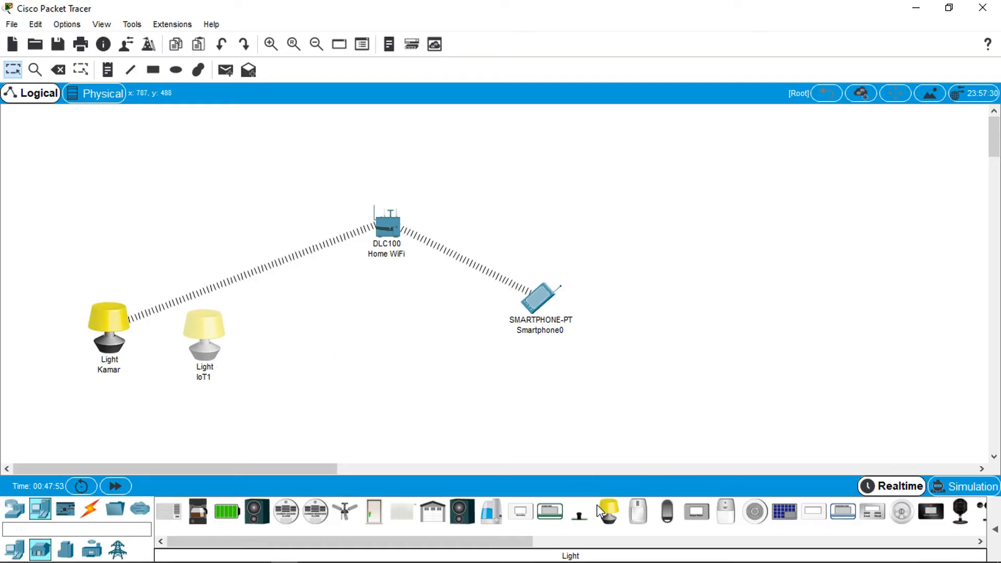
{"action": "left_click_drag", "start_coordinate": [609, 511], "coordinate": [301, 340]}
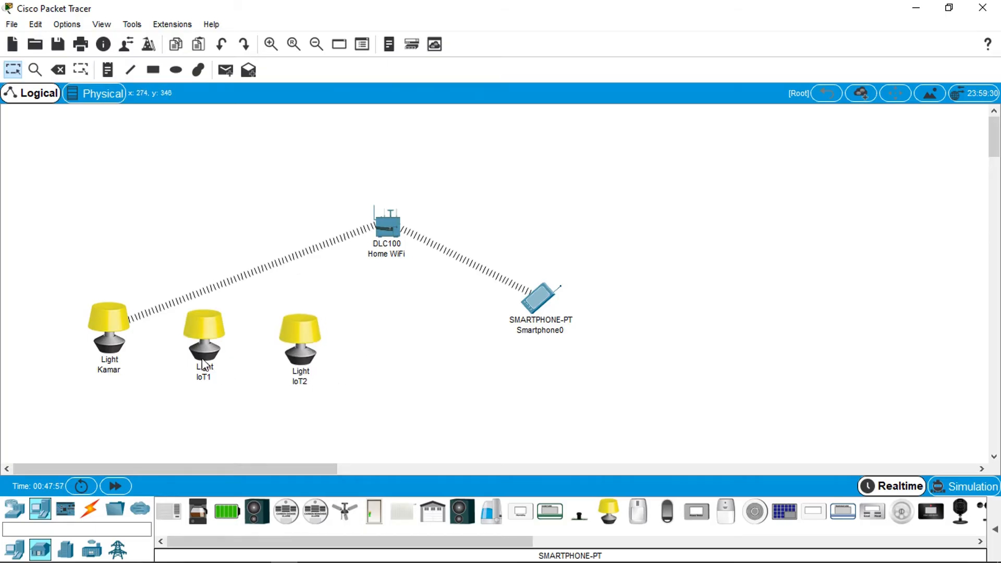
{"action": "left_click", "coordinate": [296, 360]}
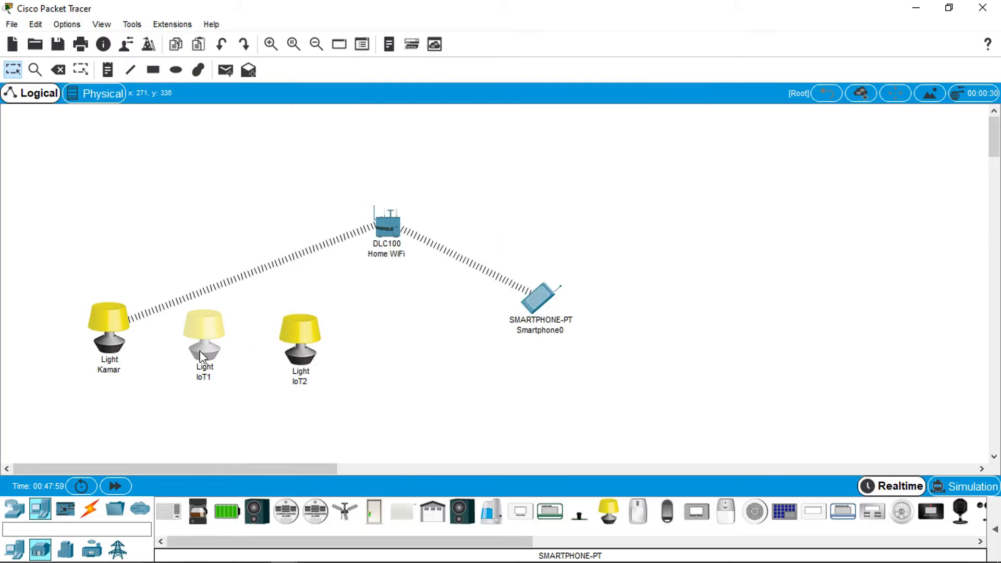
Show the IoT1 light's advanced settings and change its network adapter to PT-IOT-NM-1W
{"action": "left_click", "coordinate": [199, 351]}
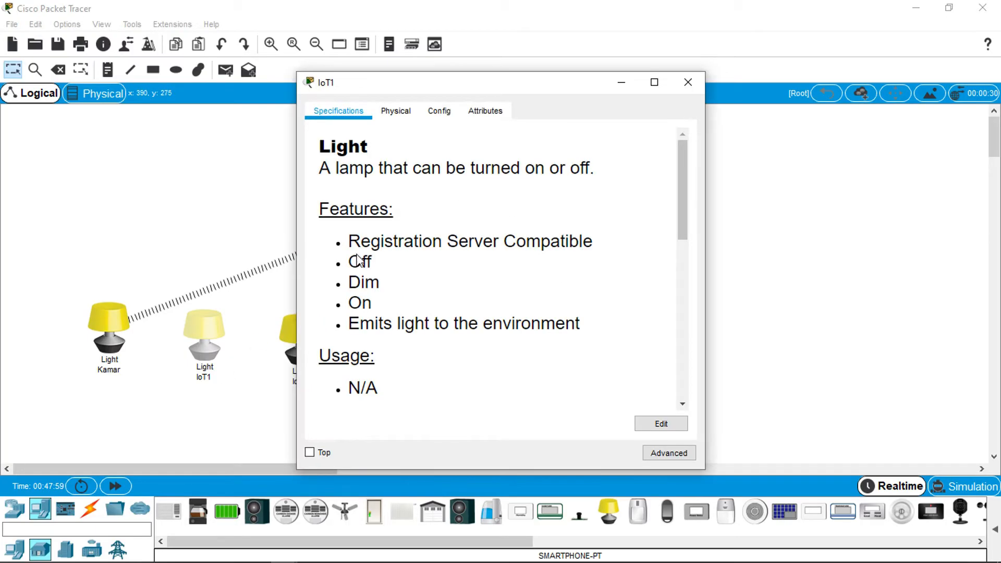
{"action": "left_click", "coordinate": [684, 460]}
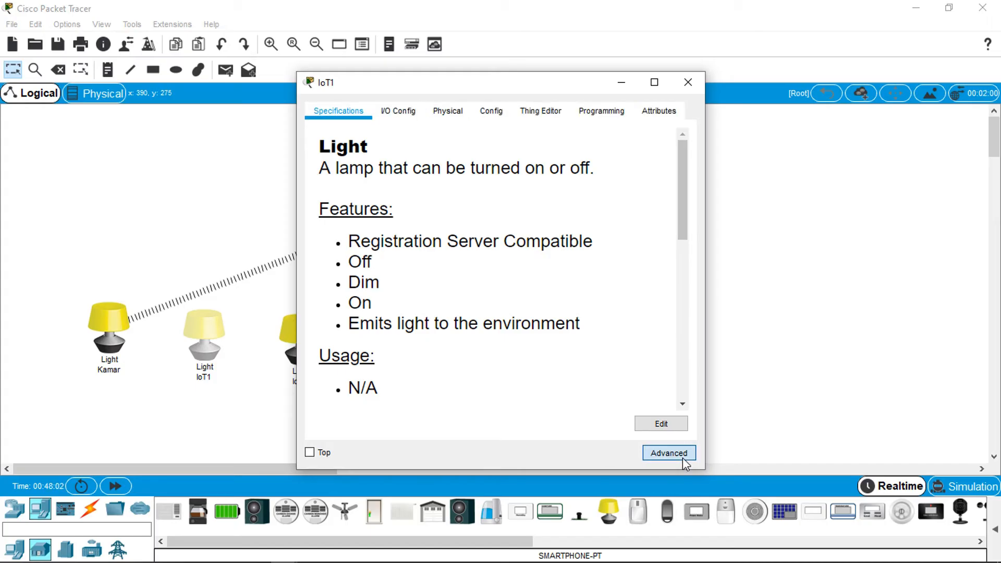
{"action": "left_click", "coordinate": [404, 116]}
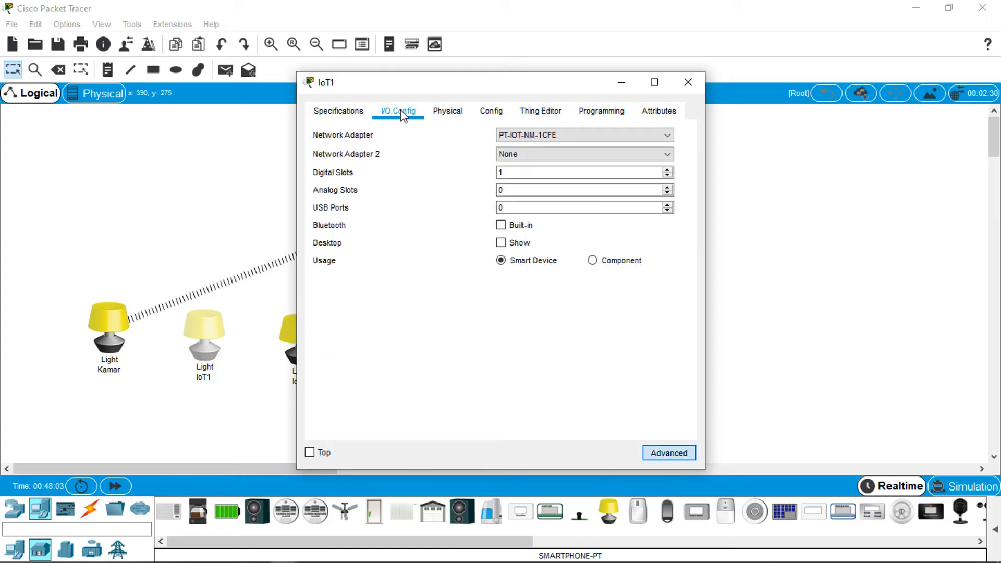
{"action": "left_click", "coordinate": [548, 136]}
{"action": "left_click", "coordinate": [555, 188]}
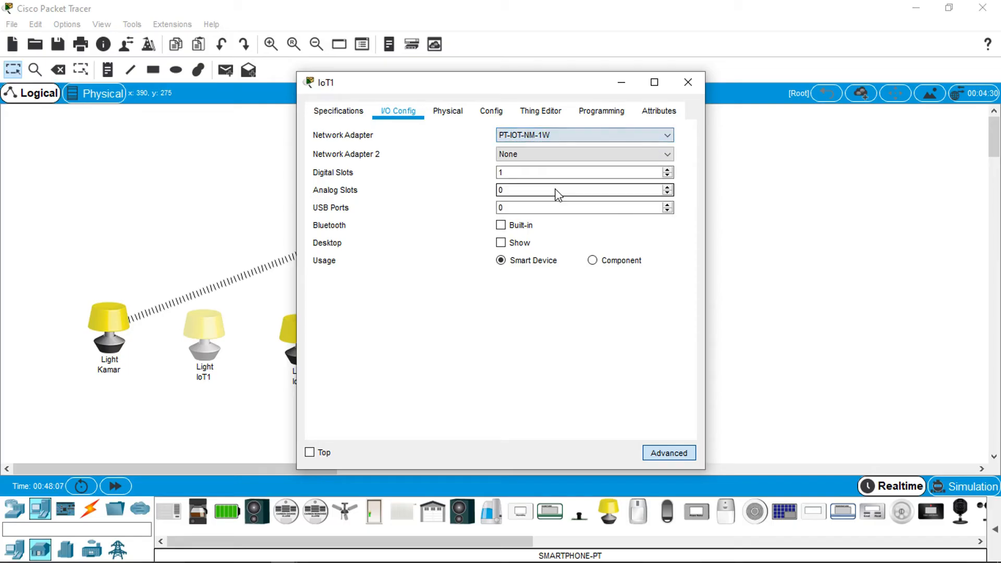
Rename the IoT1 light's display name to R. Tamu
{"action": "left_click", "coordinate": [491, 111]}
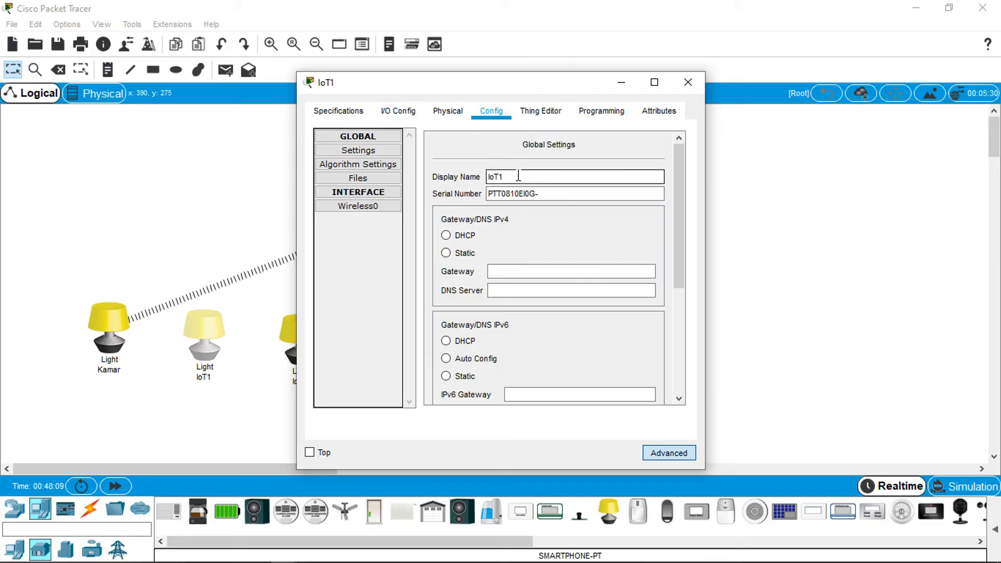
{"action": "left_click_drag", "start_coordinate": [522, 176], "coordinate": [483, 172]}
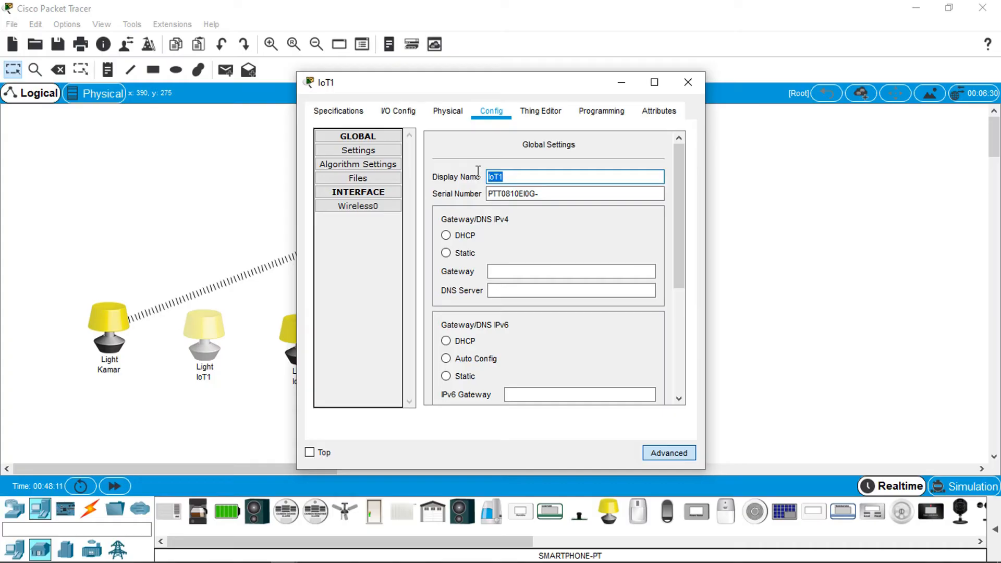
{"action": "type", "text": "R. Tamu"}
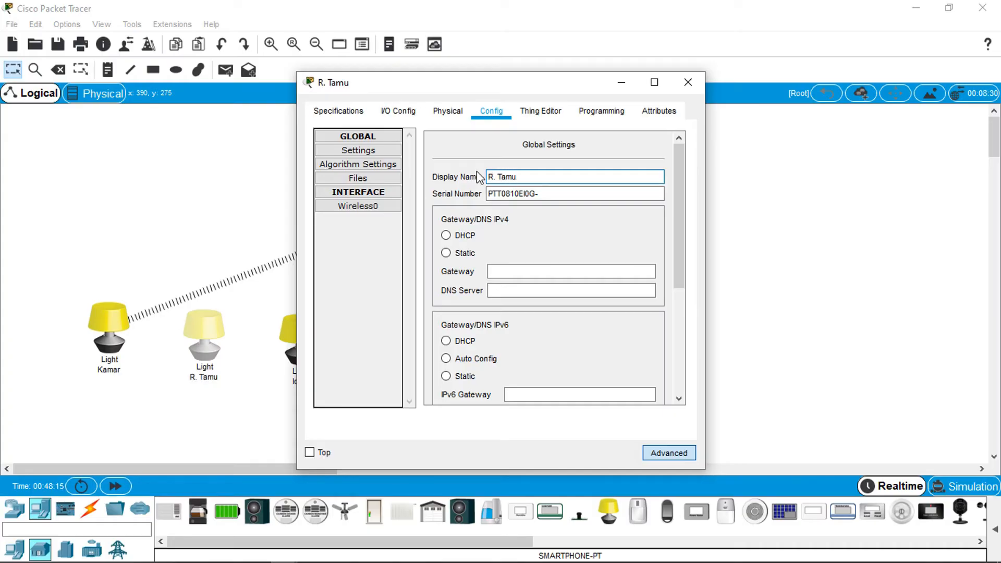
Set the SSID of the R. Tamu light's Wireless0 interface to IoT WiFi
{"action": "left_click", "coordinate": [373, 205]}
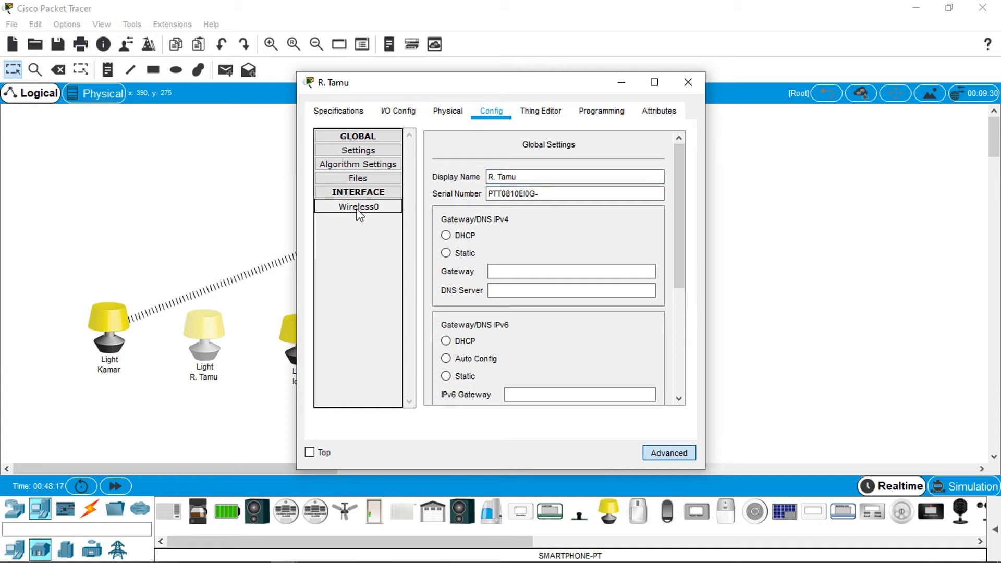
{"action": "left_click_drag", "start_coordinate": [639, 193], "coordinate": [527, 192]}
{"action": "type", "text": "IoT WiFi"}
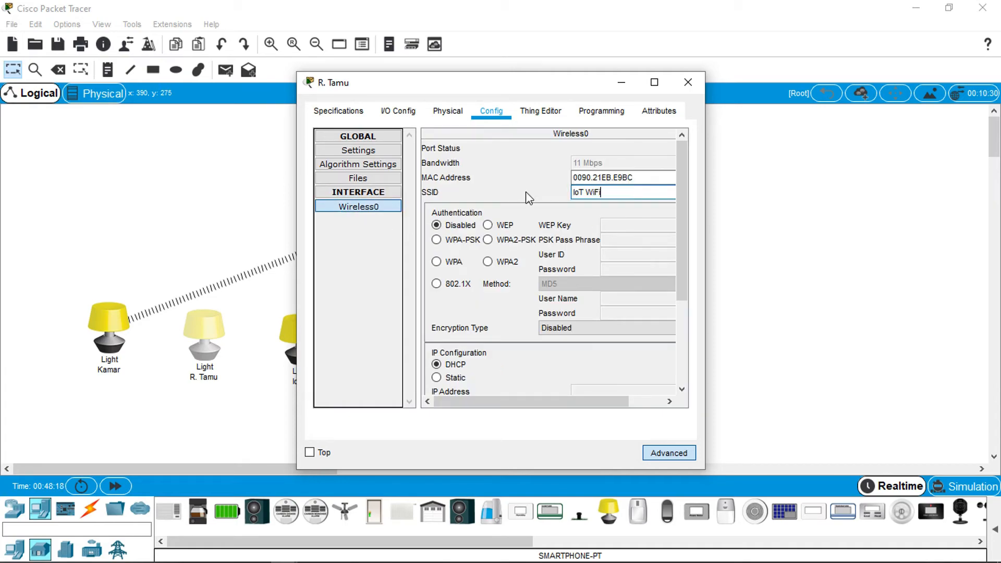
Apply the SSID entered for the R. Tamu light so it joins the home gateway's wireless network
{"action": "scroll", "coordinate": [637, 344], "scroll_direction": "down", "scroll_amount": 2}
{"action": "scroll", "coordinate": [635, 339], "scroll_direction": "up", "scroll_amount": 2}
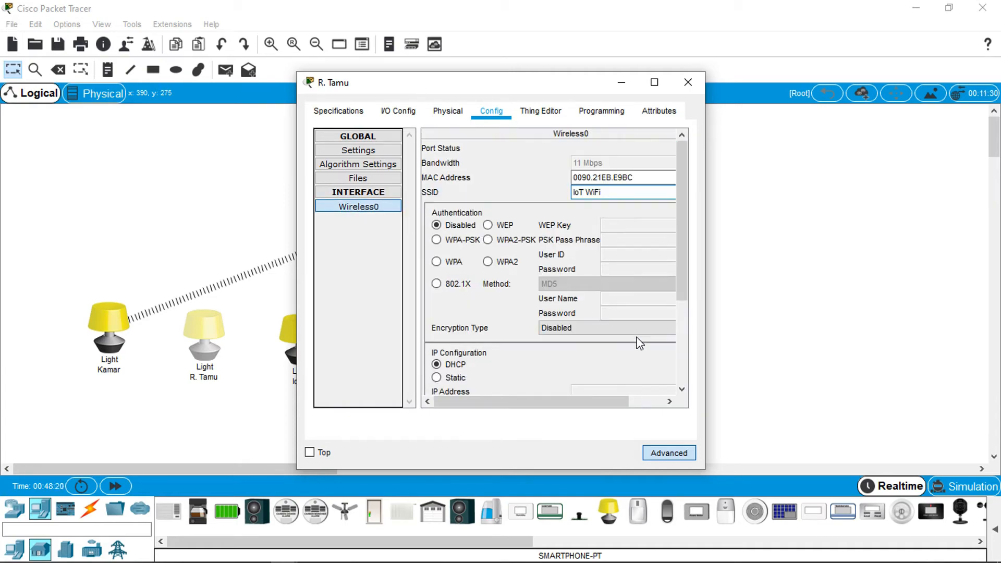
{"action": "scroll", "coordinate": [635, 339], "scroll_direction": "down", "scroll_amount": 3}
{"action": "key", "text": "Tab"}
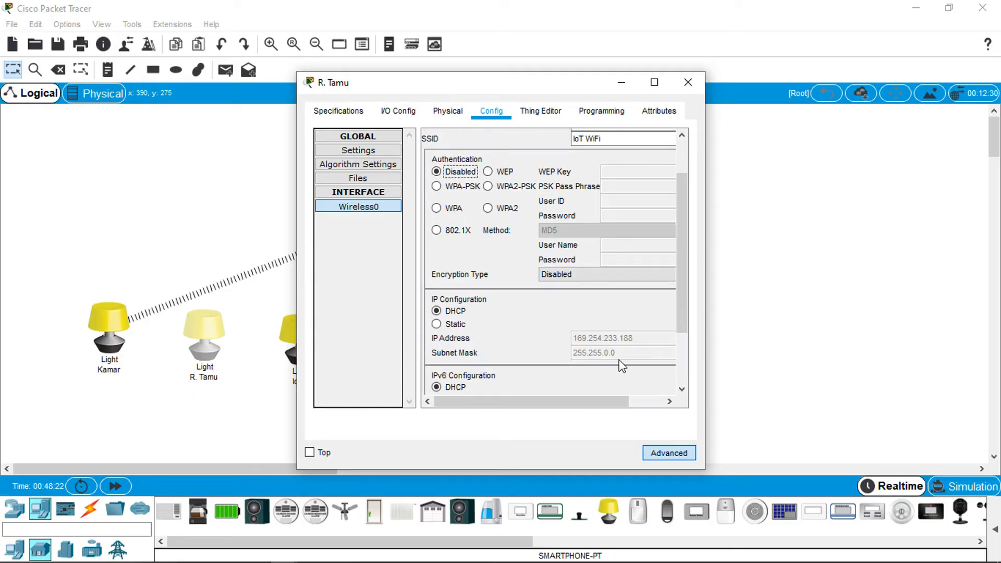
{"action": "scroll", "coordinate": [628, 315], "scroll_direction": "up", "scroll_amount": 2}
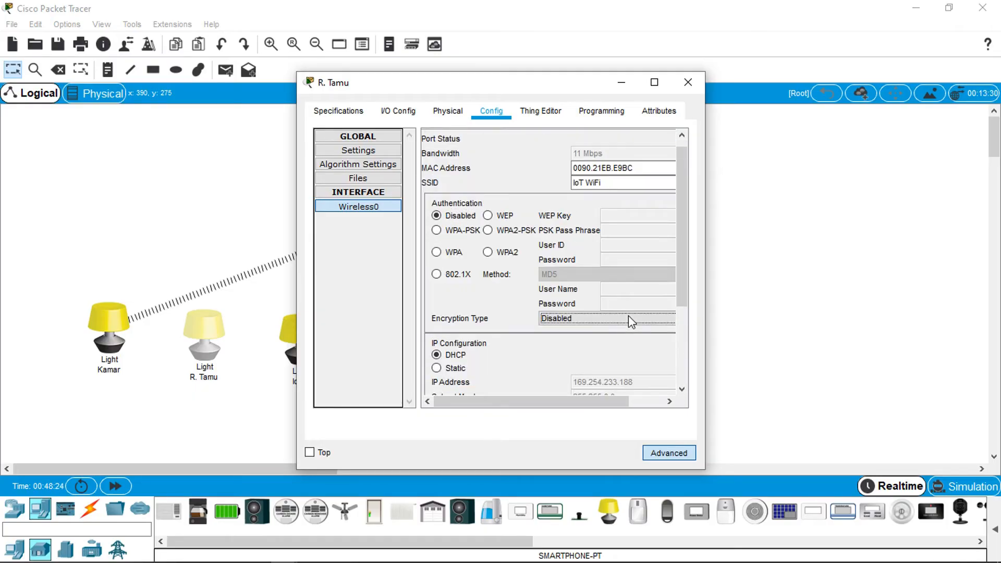
{"action": "left_click", "coordinate": [619, 184]}
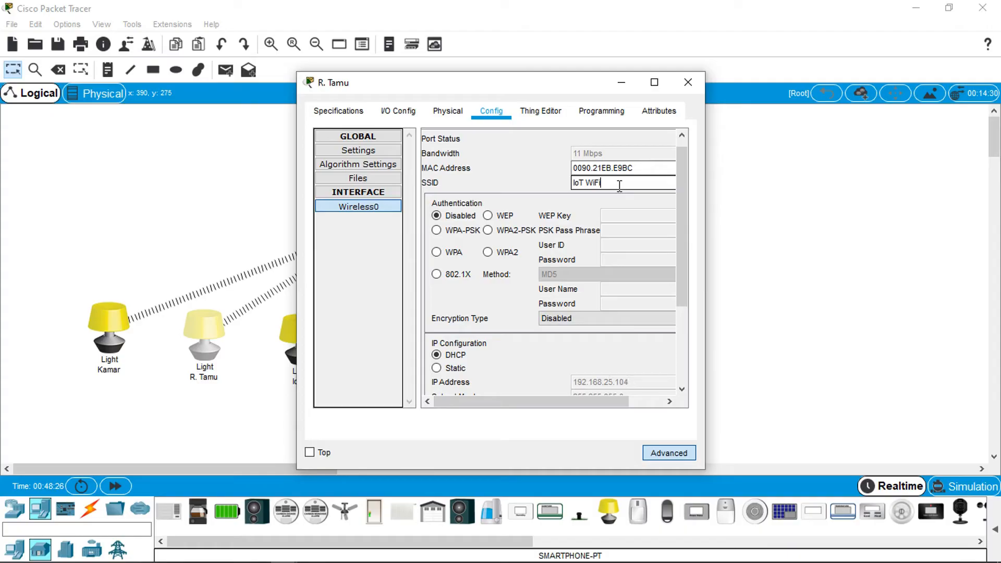
Check the DHCP addressing on the R. Tamu light's Wireless0 interface, and close the light's settings window
{"action": "scroll", "coordinate": [630, 353], "scroll_direction": "down", "scroll_amount": 3}
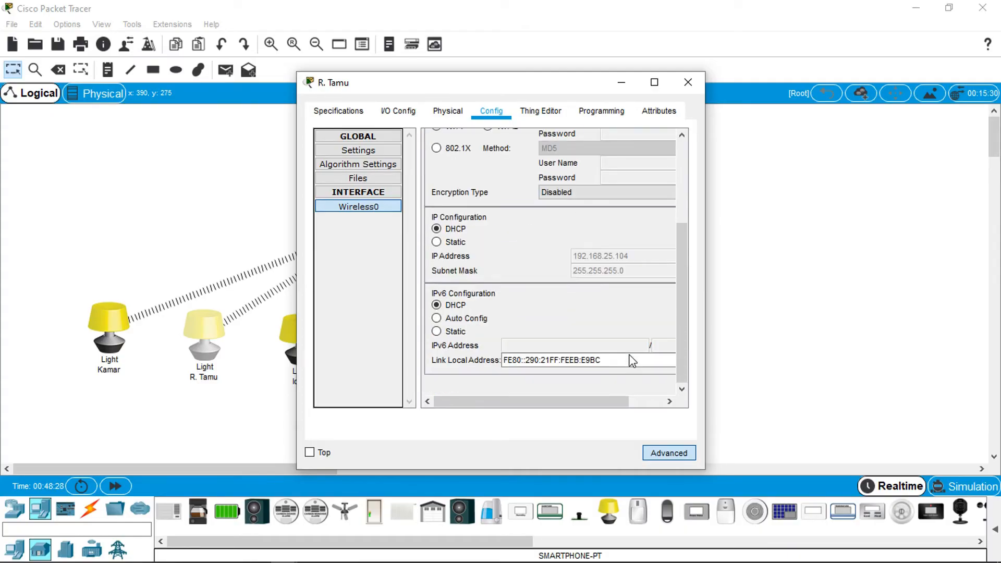
{"action": "left_click", "coordinate": [629, 301]}
{"action": "scroll", "coordinate": [624, 295], "scroll_direction": "up", "scroll_amount": 3}
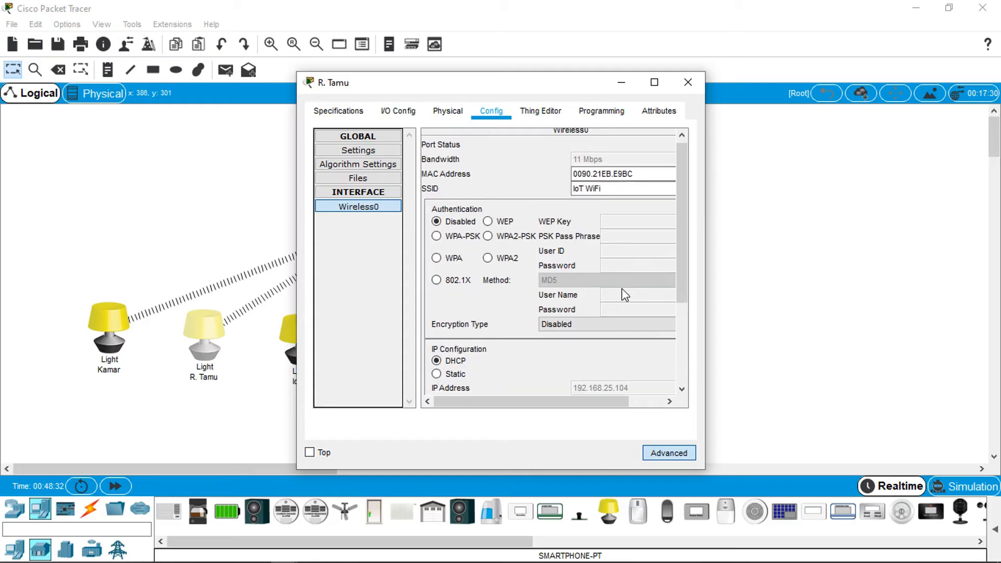
{"action": "scroll", "coordinate": [625, 292], "scroll_direction": "down", "scroll_amount": 5}
{"action": "scroll", "coordinate": [625, 292], "scroll_direction": "up", "scroll_amount": 5}
{"action": "scroll", "coordinate": [629, 293], "scroll_direction": "down", "scroll_amount": 1}
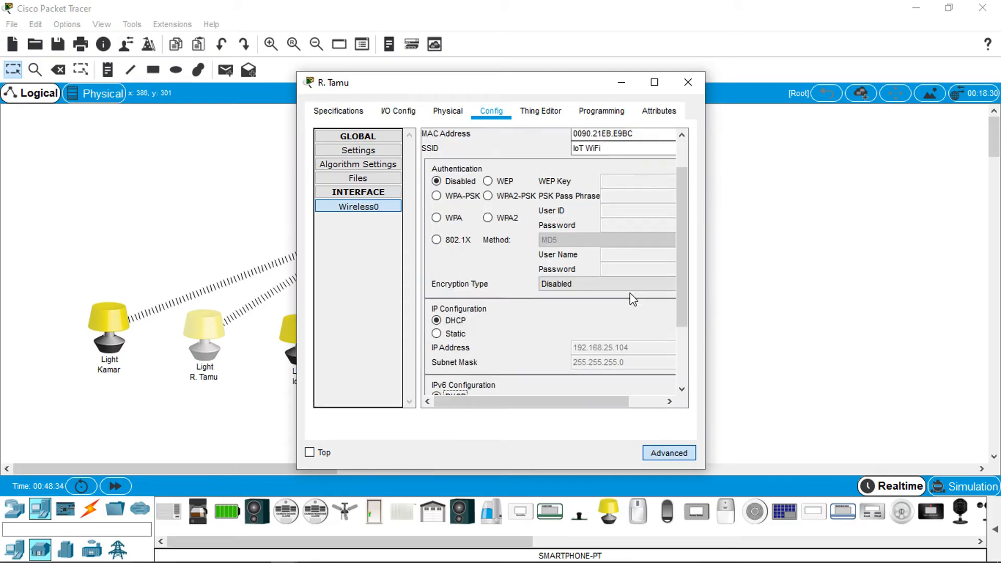
{"action": "scroll", "coordinate": [630, 293], "scroll_direction": "down", "scroll_amount": 3}
{"action": "left_click", "coordinate": [688, 81]}
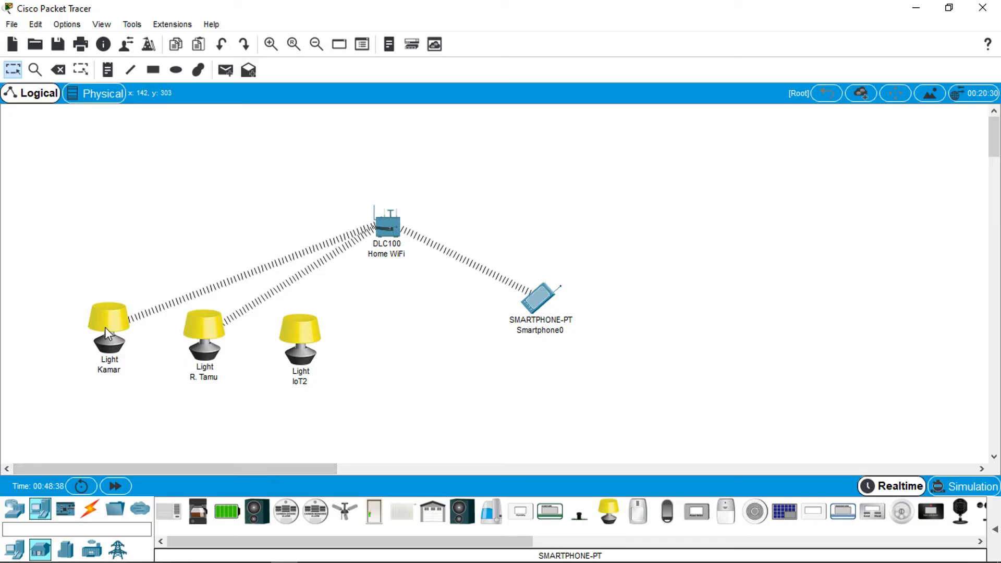
Move the Kamar light up level with the gateway and shift the R. Tamu light slightly up below it
{"action": "left_click_drag", "start_coordinate": [105, 328], "coordinate": [158, 215]}
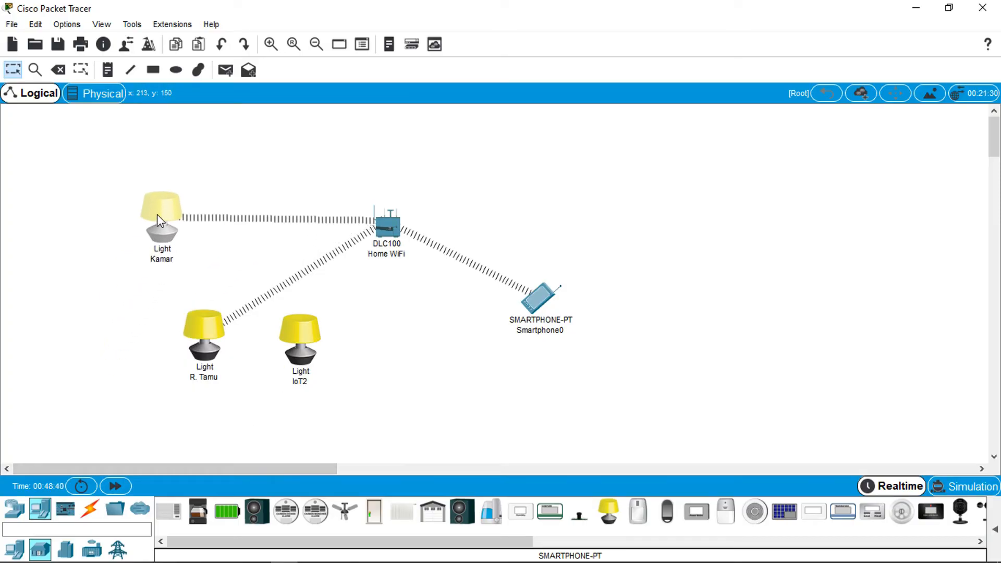
{"action": "left_click_drag", "start_coordinate": [204, 341], "coordinate": [184, 327]}
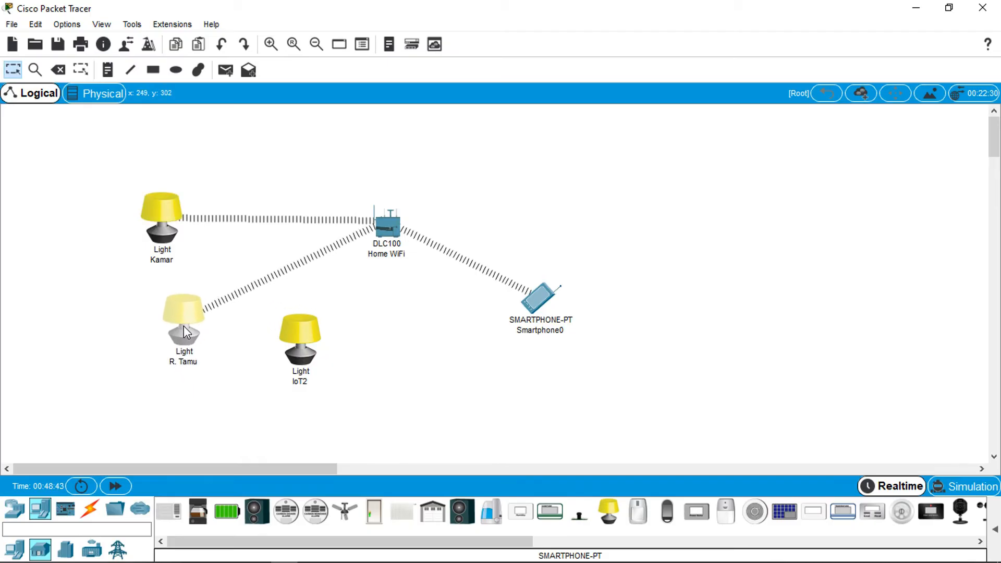
Show the IoT2 light's advanced settings and rename its display name to Teras
{"action": "left_click", "coordinate": [302, 360]}
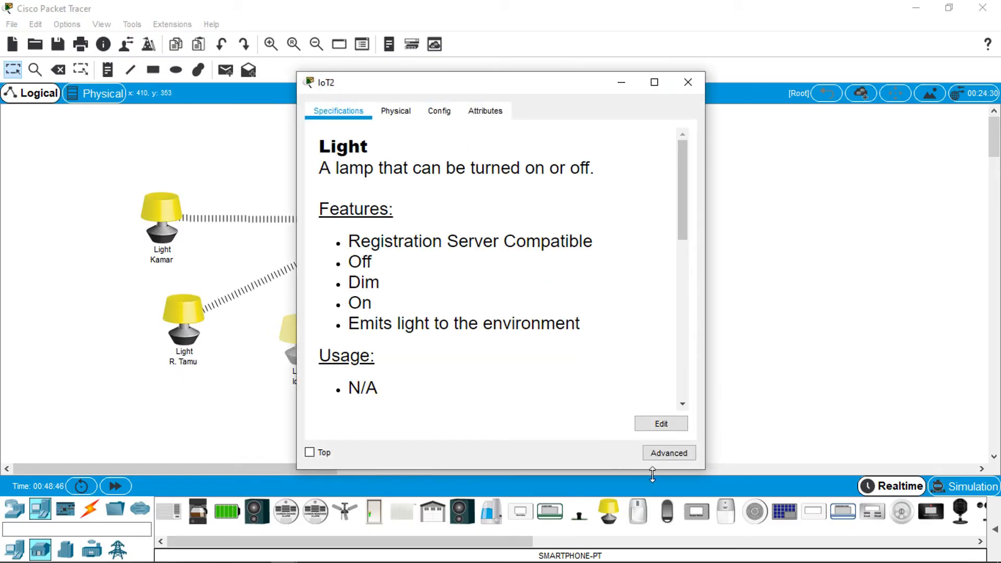
{"action": "left_click", "coordinate": [673, 455]}
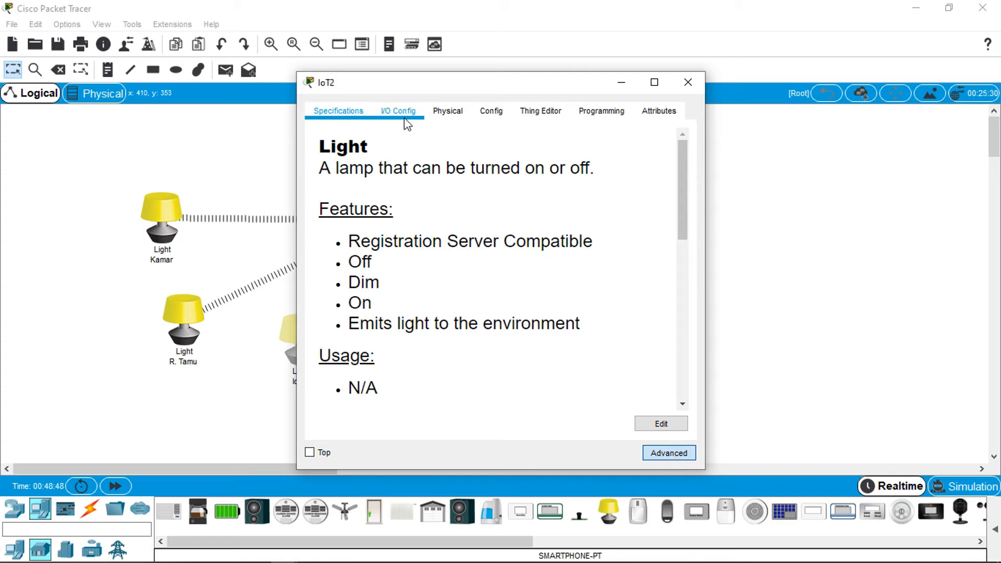
{"action": "left_click", "coordinate": [458, 117]}
{"action": "left_click", "coordinate": [492, 112]}
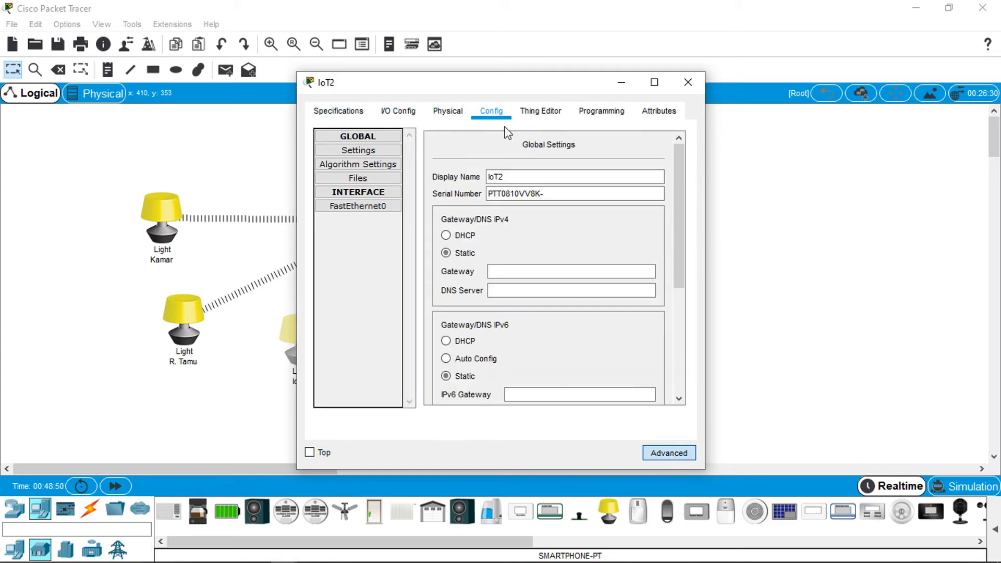
{"action": "double_click", "coordinate": [517, 176]}
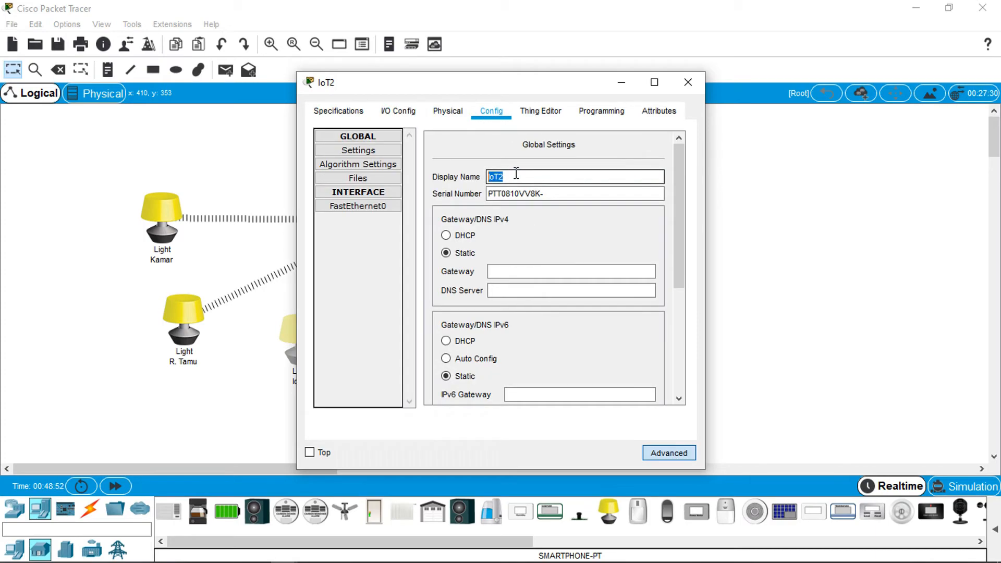
{"action": "type", "text": "Teras"}
{"action": "scroll", "coordinate": [656, 391], "scroll_direction": "down", "scroll_amount": 3}
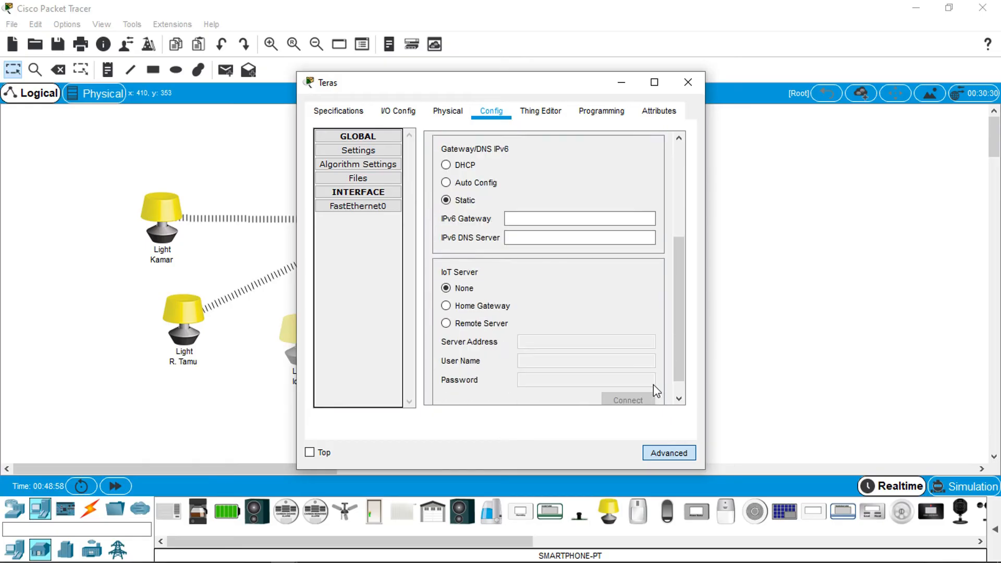
{"action": "scroll", "coordinate": [656, 391], "scroll_direction": "up", "scroll_amount": 3}
Change the Teras light's network adapter to PT-IOT-NM-1W, keeping the gateway and lights in view beside its settings window
{"action": "left_click", "coordinate": [396, 112]}
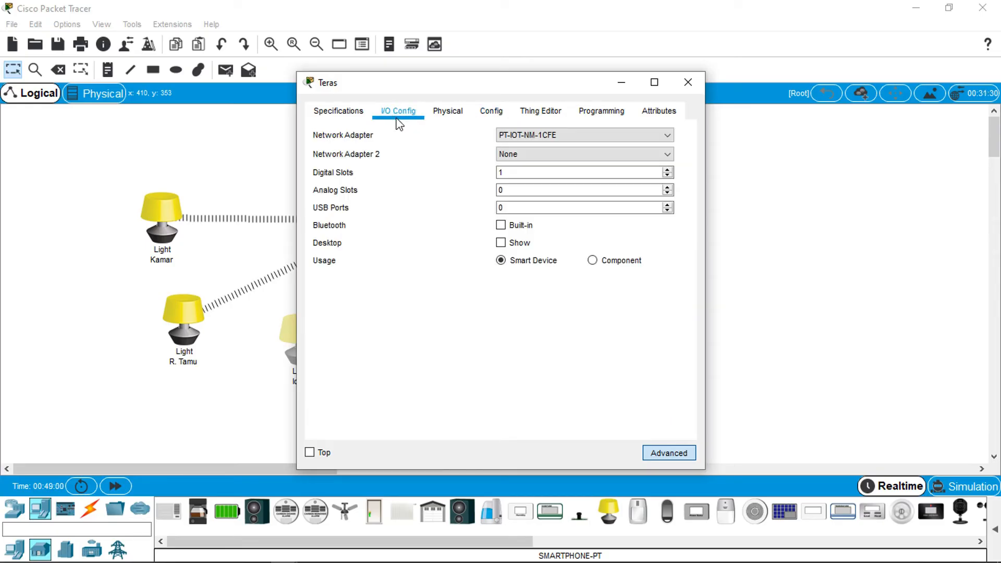
{"action": "left_click_drag", "start_coordinate": [523, 85], "coordinate": [694, 78]}
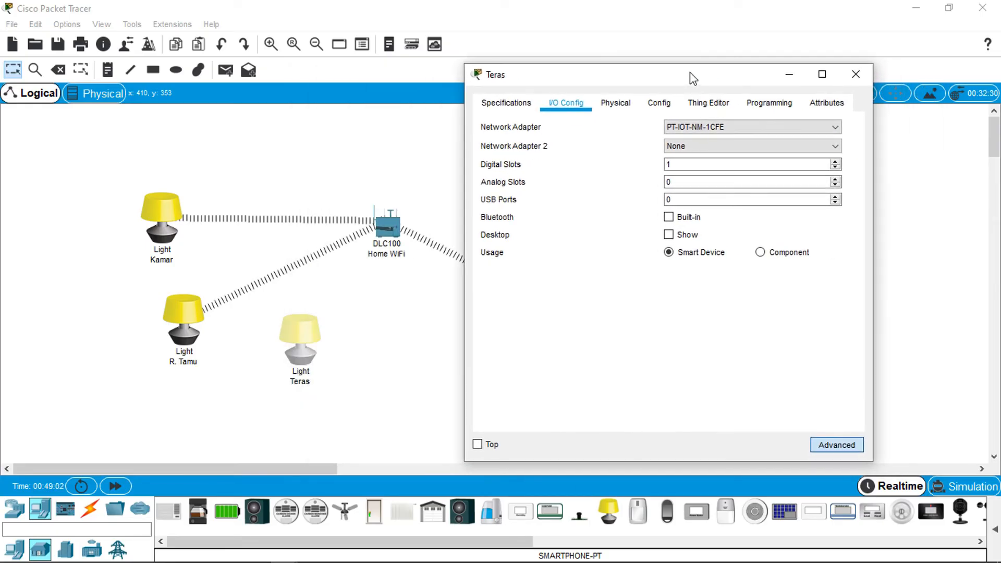
{"action": "left_click", "coordinate": [744, 128]}
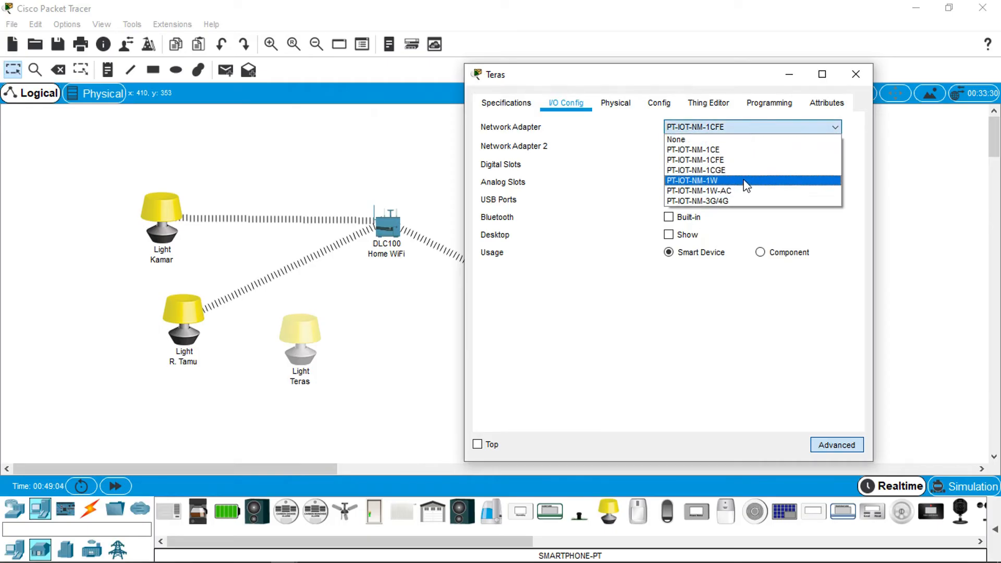
{"action": "left_click", "coordinate": [744, 190]}
{"action": "left_click", "coordinate": [730, 126]}
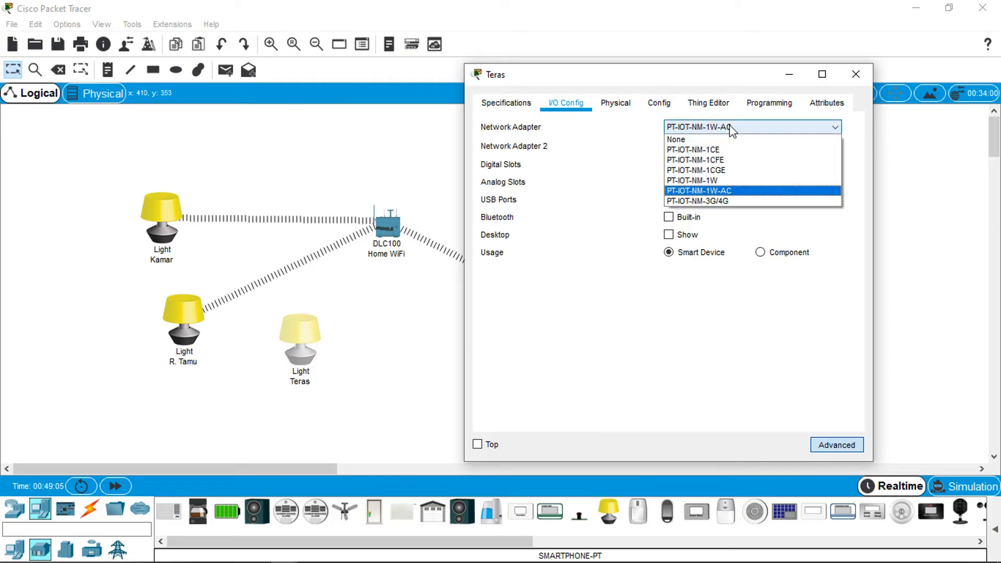
{"action": "left_click", "coordinate": [731, 181]}
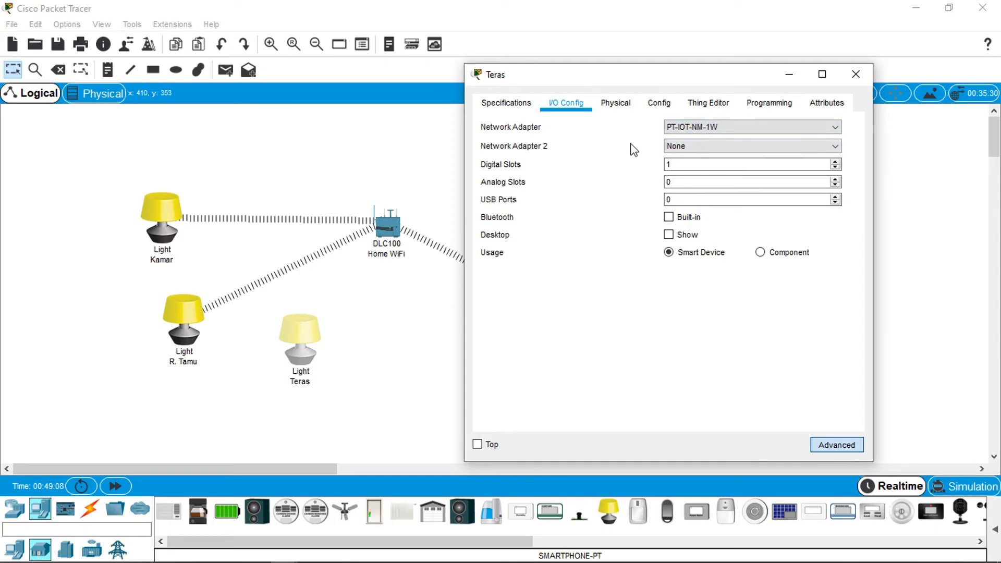
Set the SSID of the Teras light's Wireless0 interface to IoT WiFi
{"action": "left_click", "coordinate": [660, 103]}
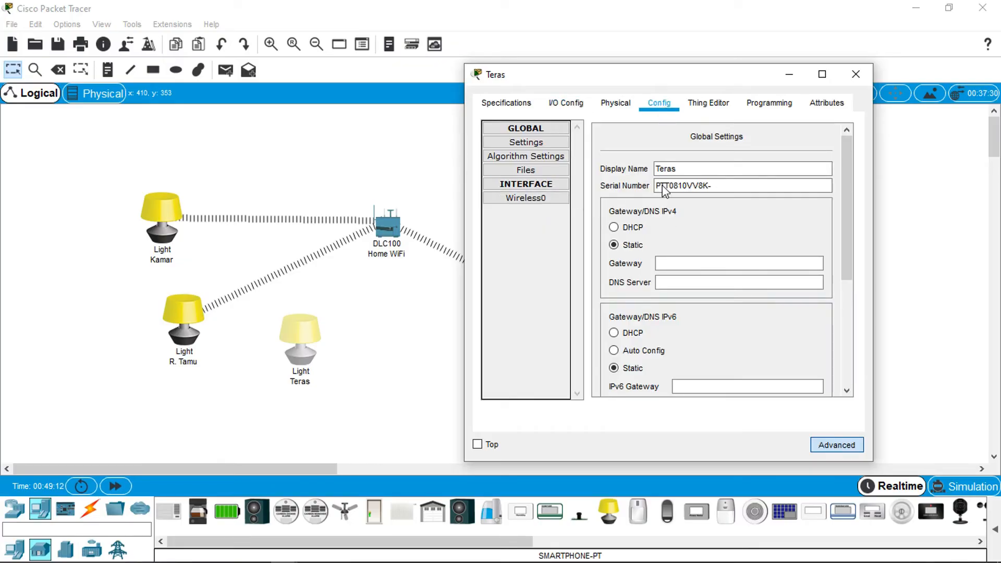
{"action": "left_click", "coordinate": [543, 199]}
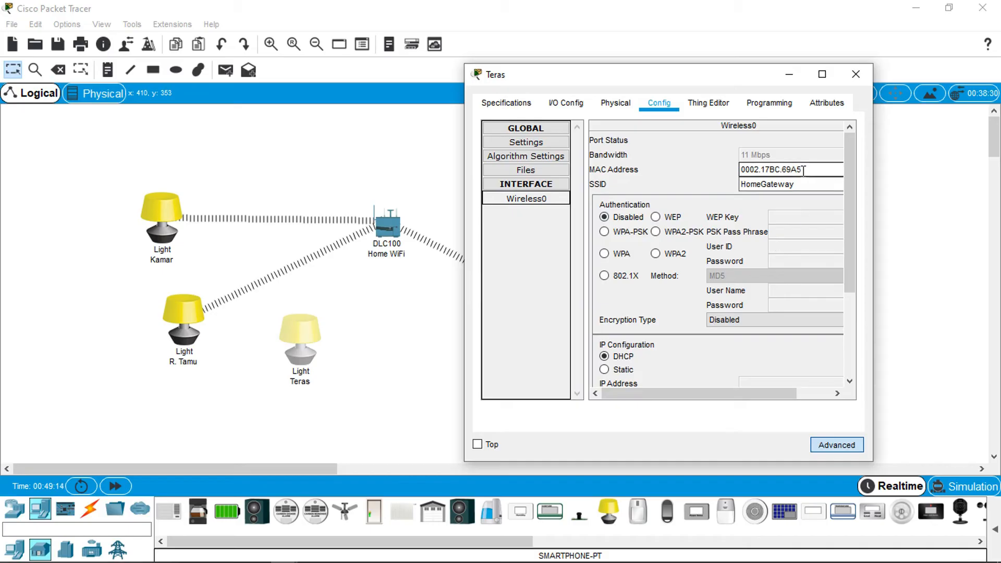
{"action": "double_click", "coordinate": [771, 184]}
{"action": "type", "text": "IoT WiFi"}
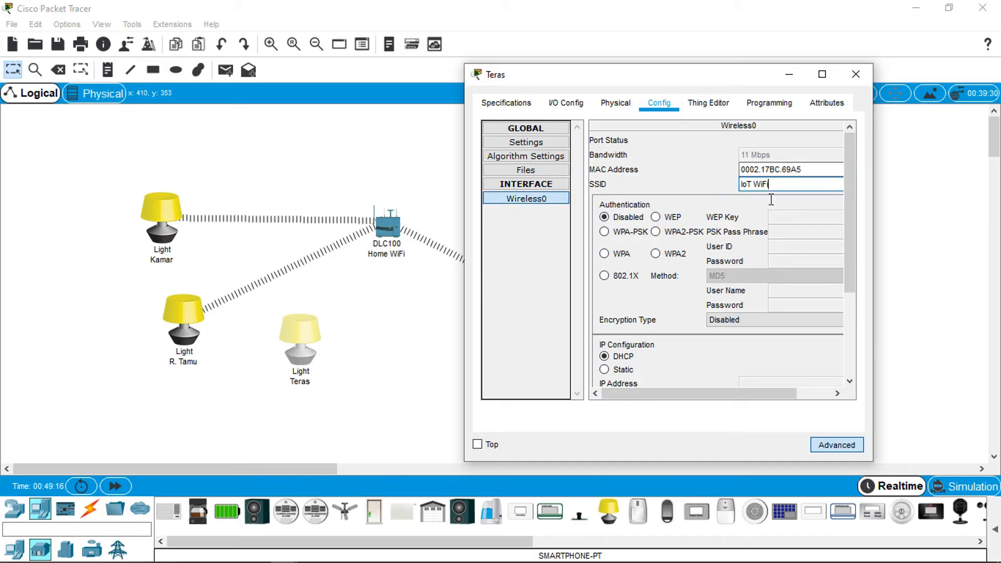
Check the Teras light's DHCP addressing and wireless connection to the gateway, and close its settings window
{"action": "scroll", "coordinate": [777, 302], "scroll_direction": "down", "scroll_amount": 3}
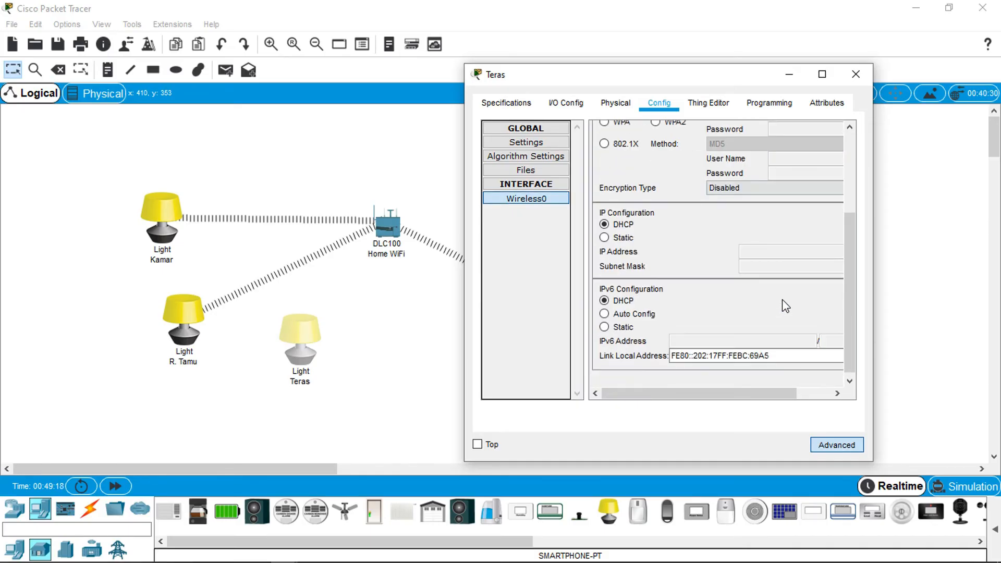
{"action": "scroll", "coordinate": [783, 301], "scroll_direction": "down", "scroll_amount": 2}
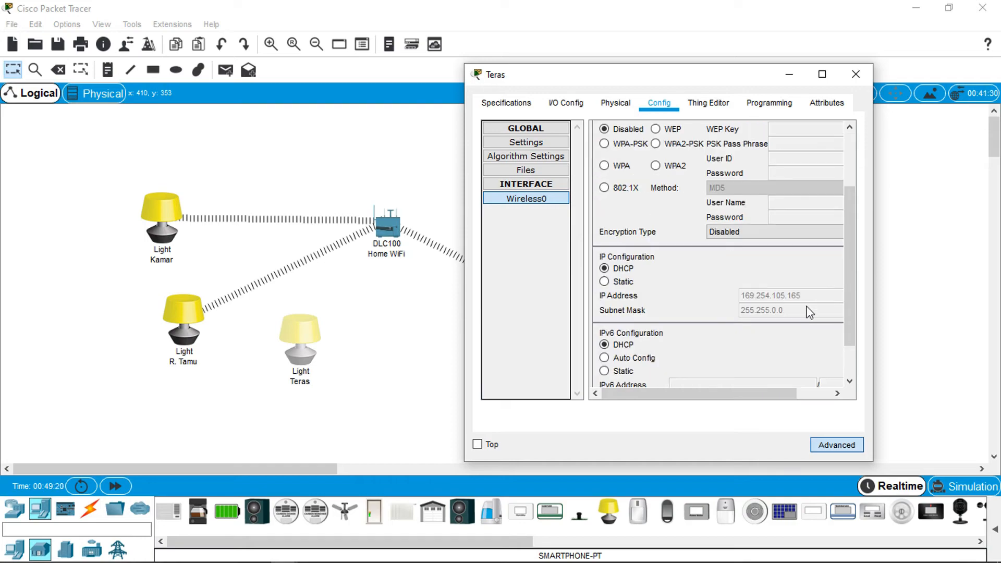
{"action": "scroll", "coordinate": [798, 303], "scroll_direction": "down", "scroll_amount": 3}
{"action": "scroll", "coordinate": [806, 310], "scroll_direction": "down", "scroll_amount": 3}
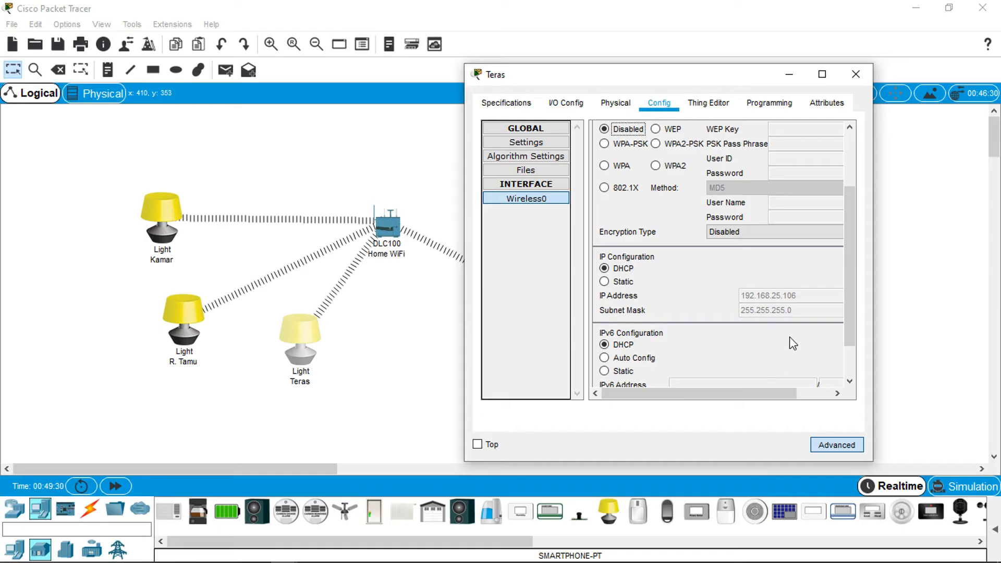
{"action": "scroll", "coordinate": [793, 343], "scroll_direction": "down", "scroll_amount": 2}
{"action": "scroll", "coordinate": [793, 343], "scroll_direction": "up", "scroll_amount": 5}
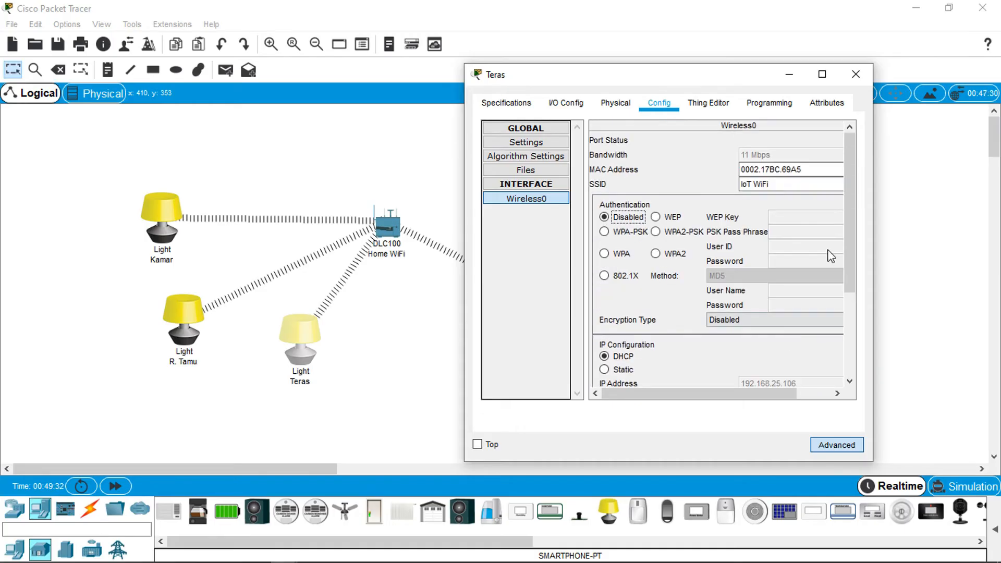
{"action": "left_click", "coordinate": [856, 74]}
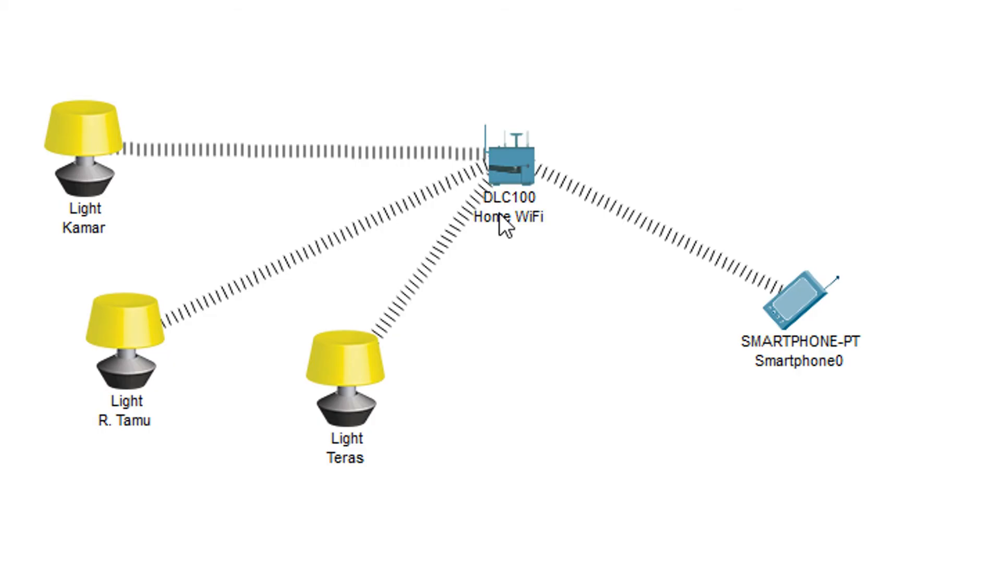
Log in to the IoT Monitor on Smartphone0 with the prefilled server details and expand the Kamar light's status controls
{"action": "mouse_move", "coordinate": [499, 216]}
{"action": "mouse_move", "coordinate": [766, 341]}
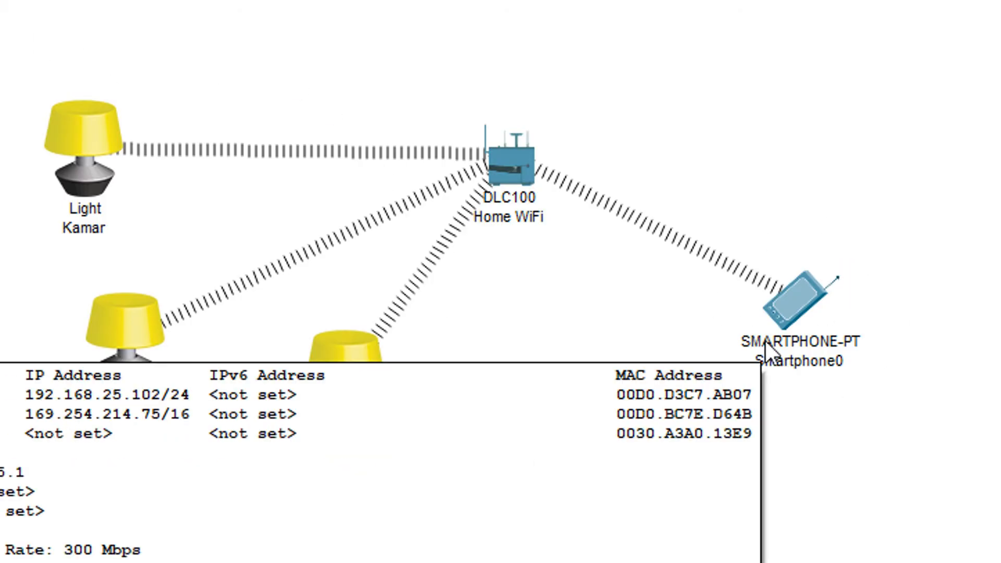
{"action": "left_click", "coordinate": [809, 321]}
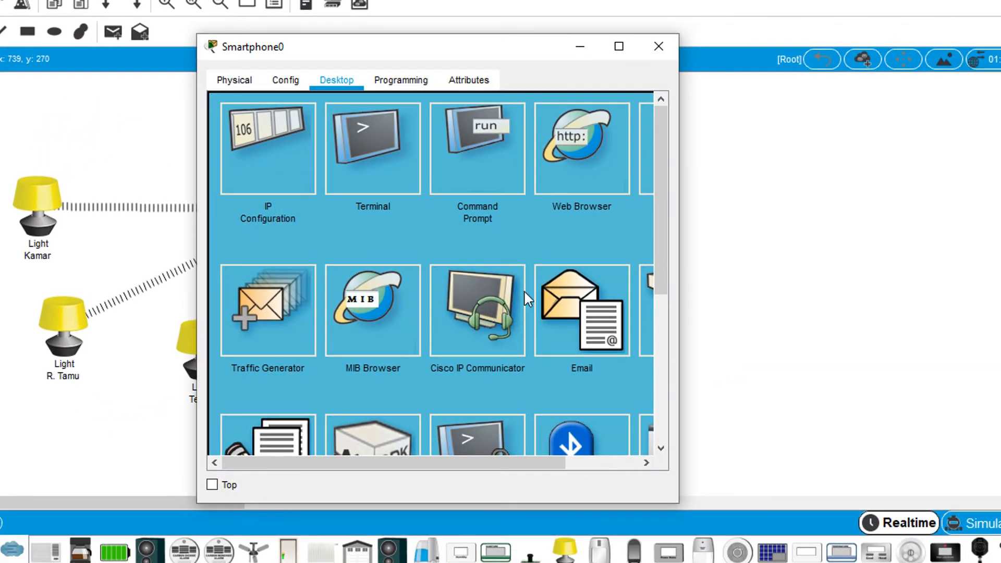
{"action": "left_click_drag", "start_coordinate": [465, 49], "coordinate": [787, 29]}
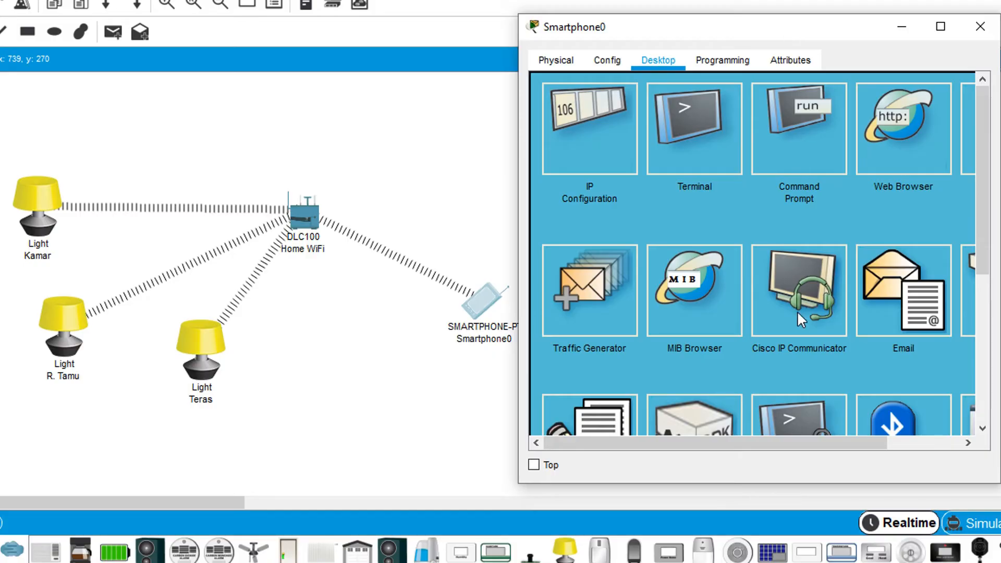
{"action": "left_click_drag", "start_coordinate": [800, 447], "coordinate": [885, 454]}
{"action": "scroll", "coordinate": [936, 354], "scroll_direction": "down", "scroll_amount": 3}
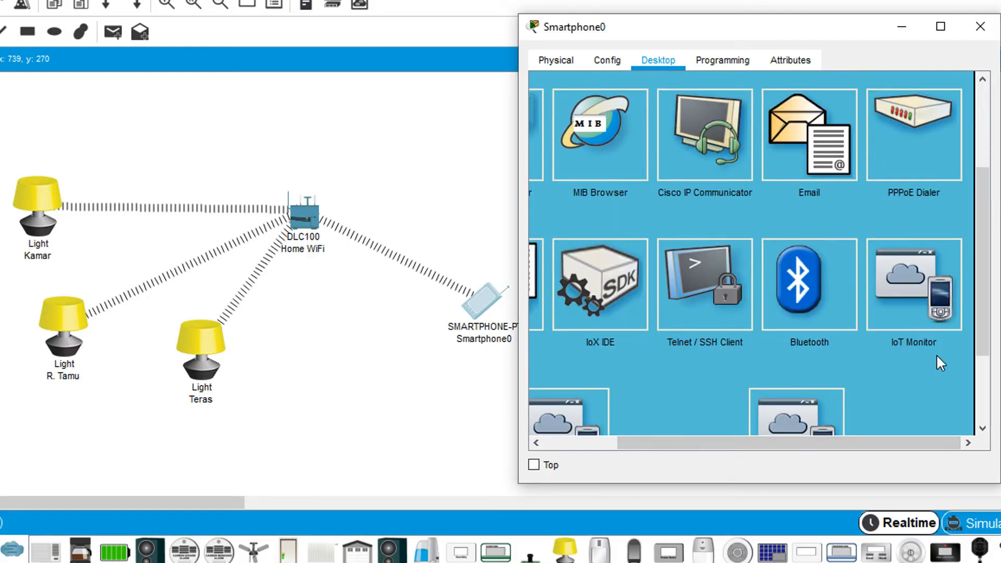
{"action": "left_click", "coordinate": [918, 297]}
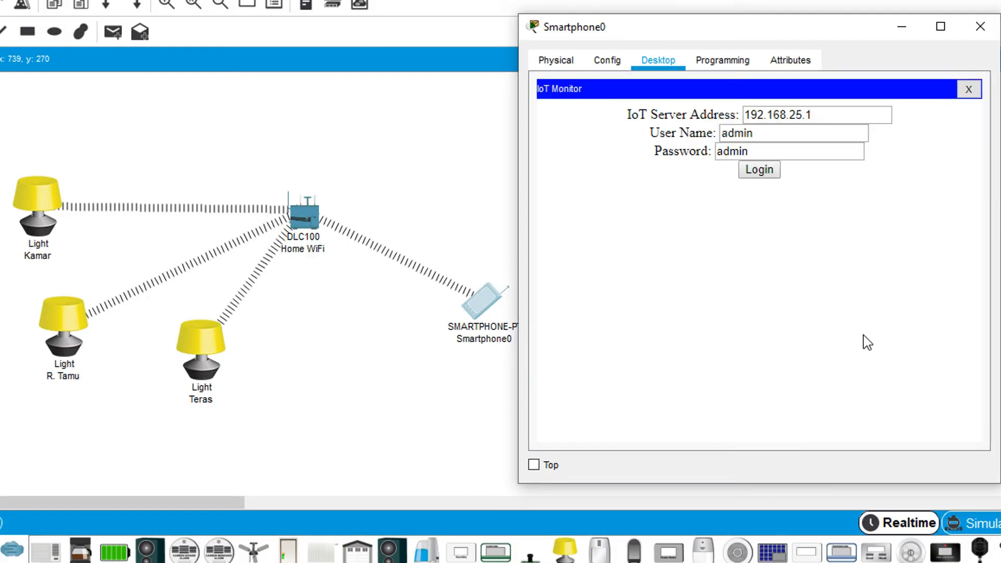
{"action": "left_click", "coordinate": [763, 172]}
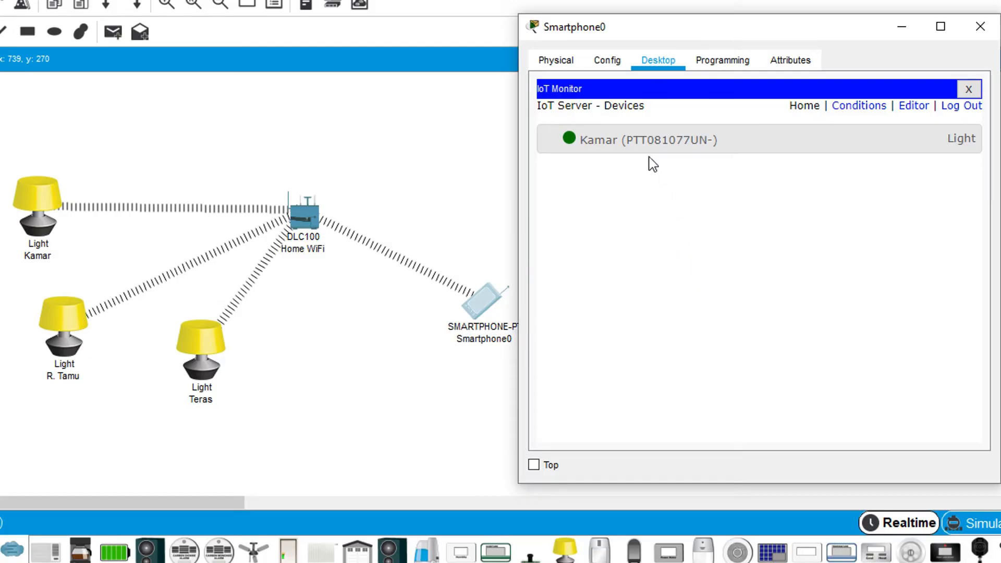
{"action": "left_click", "coordinate": [585, 155]}
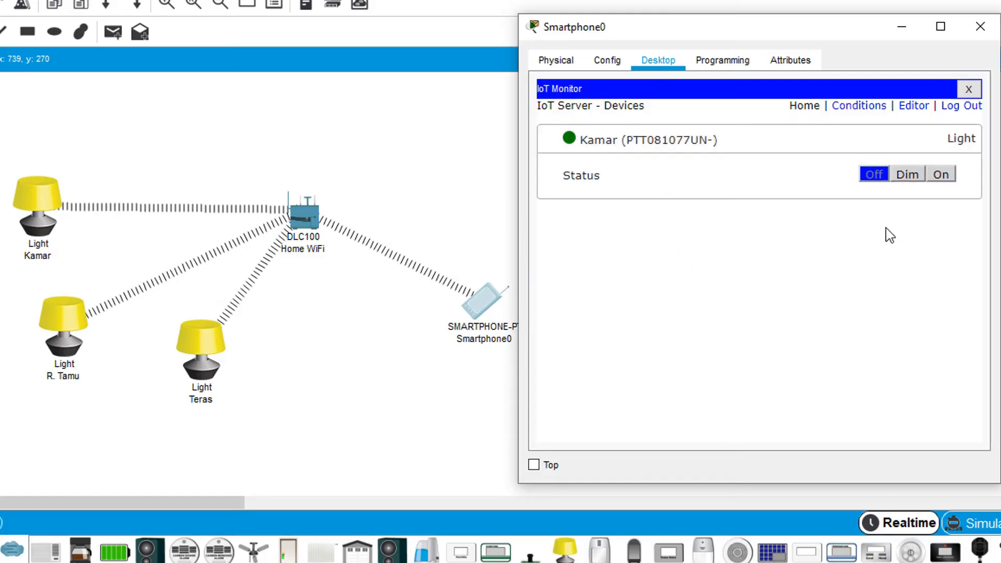
Check the IoT Monitor's Editor page and the device list on its home page for the registered lights
{"action": "left_click", "coordinate": [626, 148]}
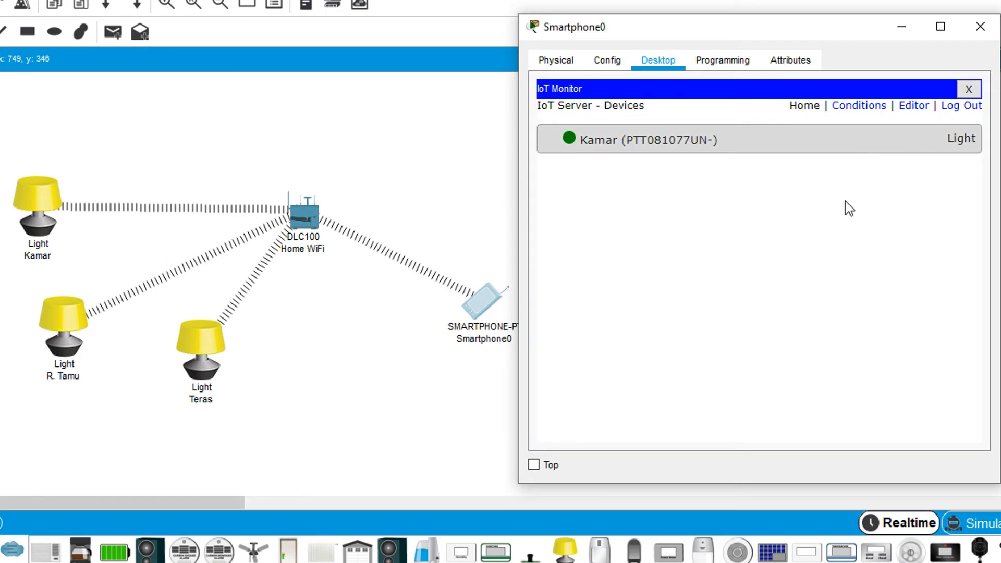
{"action": "left_click", "coordinate": [913, 106]}
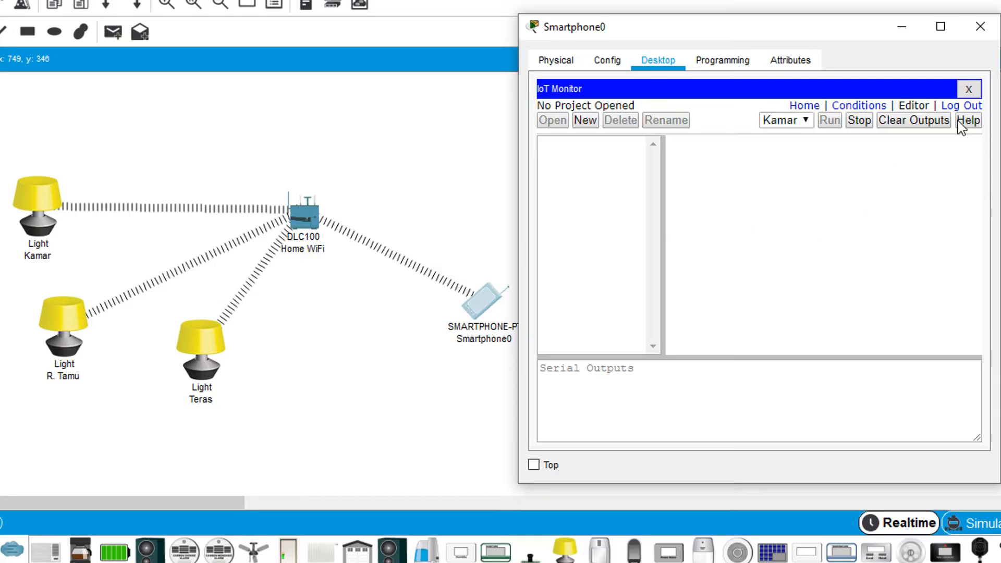
{"action": "left_click", "coordinate": [801, 107]}
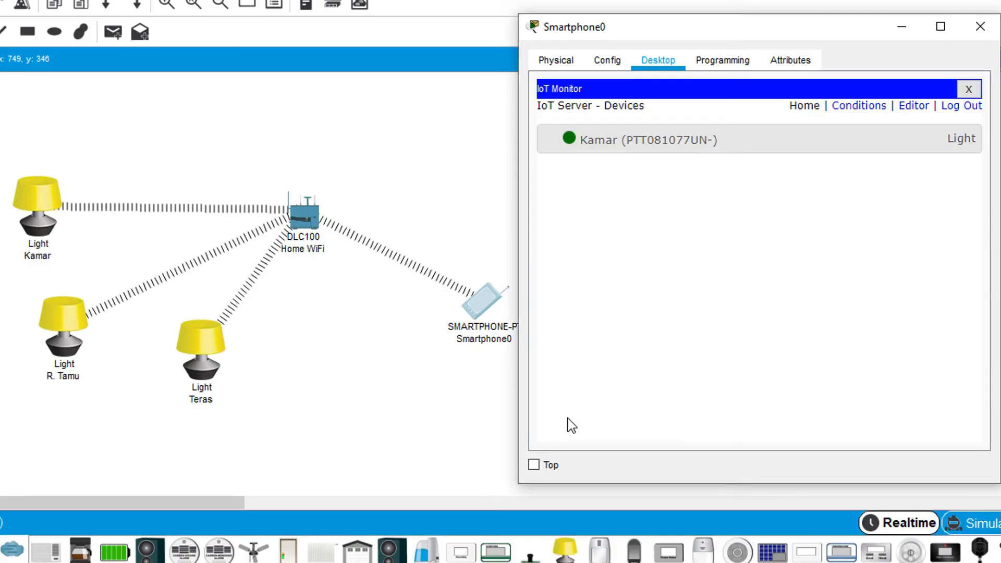
{"action": "left_click", "coordinate": [534, 465]}
{"action": "left_click", "coordinate": [534, 466]}
Test the Kamar light's control in the IoT Monitor by setting its status to Dim and back to Off
{"action": "left_click", "coordinate": [756, 149]}
{"action": "left_click", "coordinate": [908, 175]}
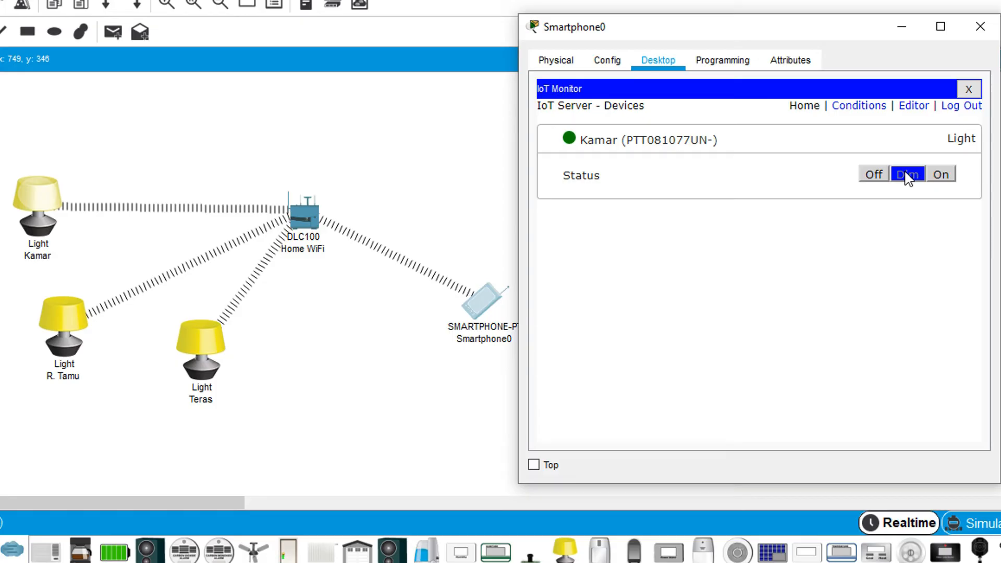
{"action": "left_click", "coordinate": [876, 177]}
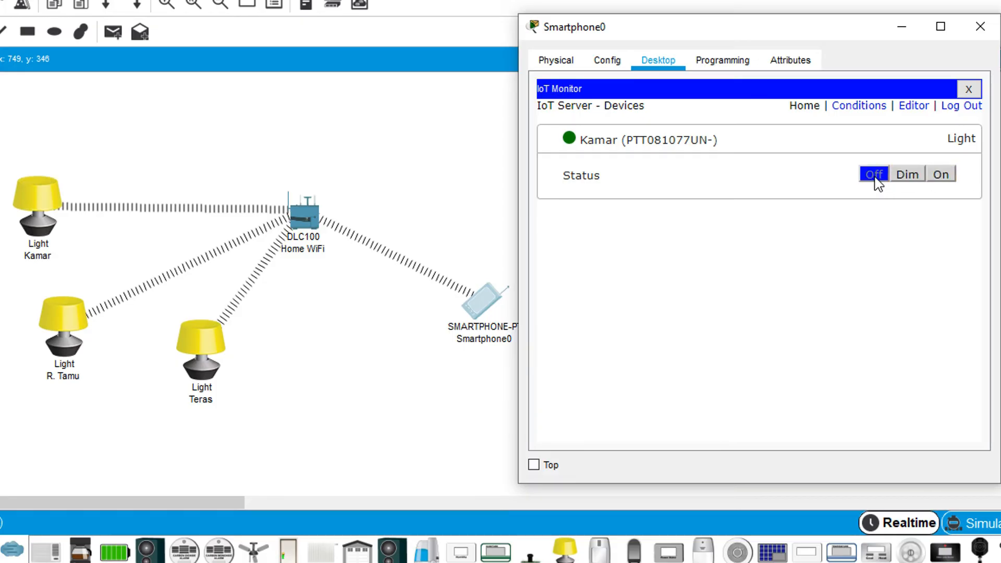
Reopen the IoT Monitor on Smartphone0, log out, and log back in with the prefilled server details to recheck the device list
{"action": "left_click", "coordinate": [969, 90]}
{"action": "scroll", "coordinate": [850, 364], "scroll_direction": "down", "scroll_amount": 3}
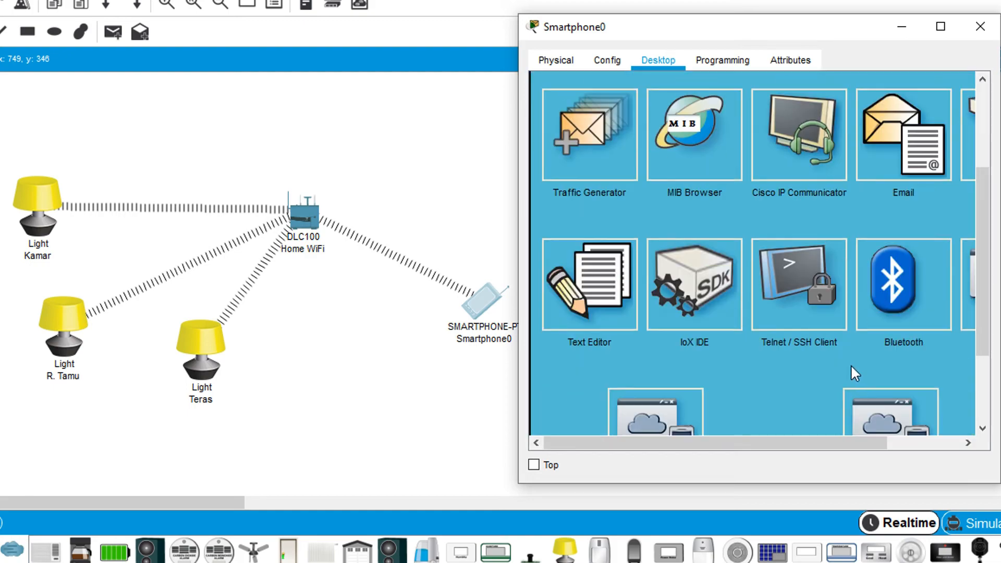
{"action": "left_click_drag", "start_coordinate": [723, 443], "coordinate": [797, 449]}
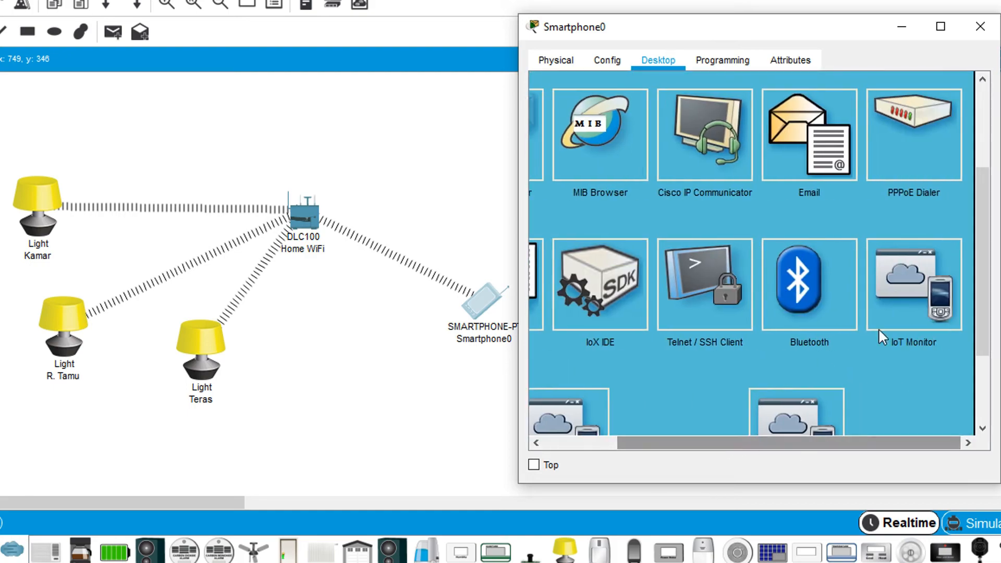
{"action": "left_click", "coordinate": [902, 266]}
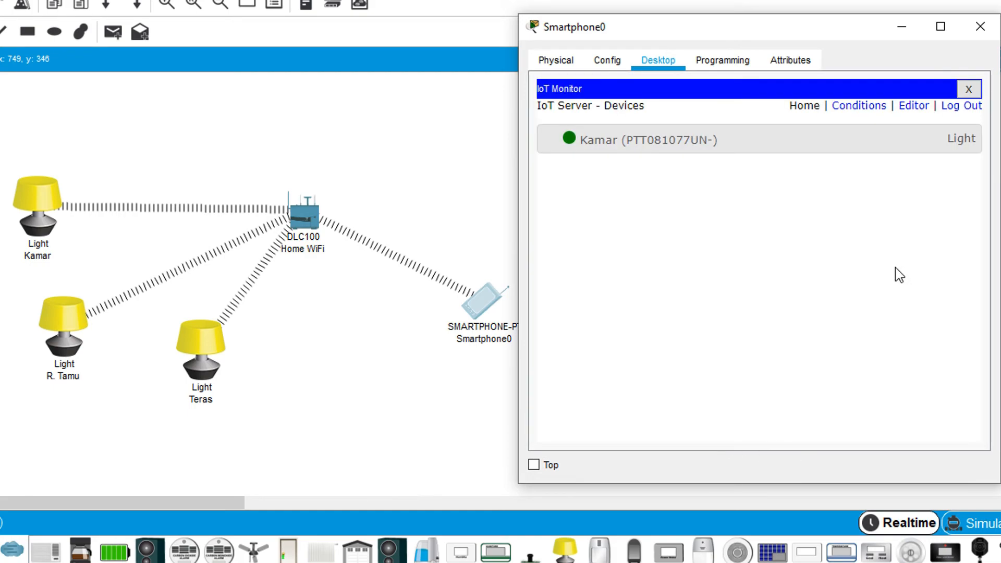
{"action": "left_click", "coordinate": [962, 106]}
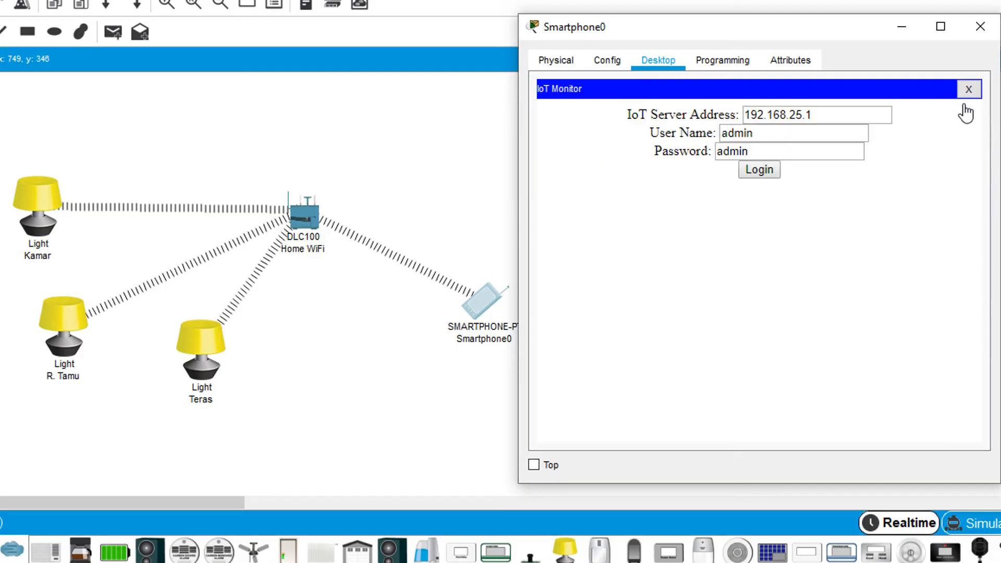
{"action": "left_click", "coordinate": [763, 171]}
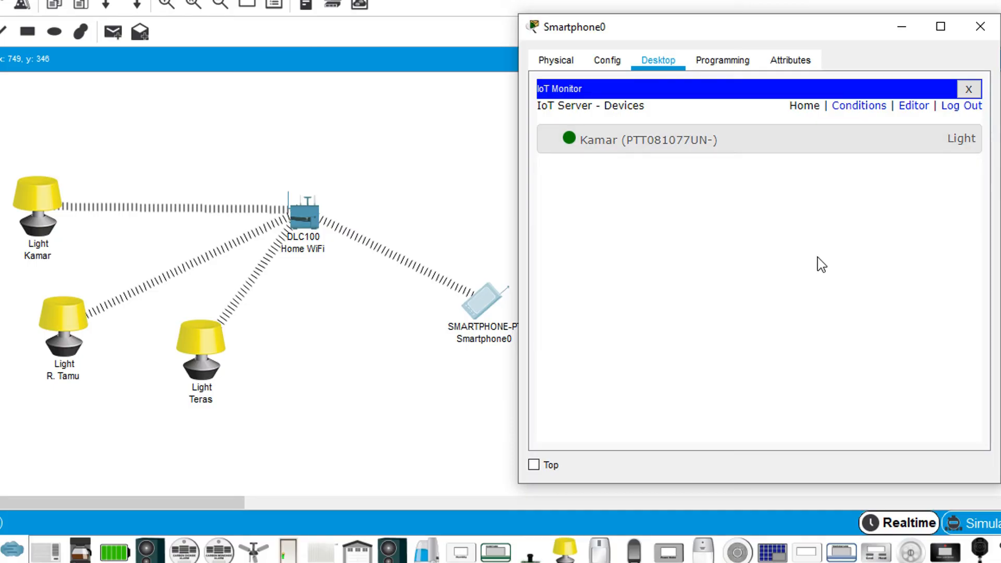
Review the Kamar light's status controls, and close the IoT Monitor and the Smartphone0 window
{"action": "left_click", "coordinate": [961, 140]}
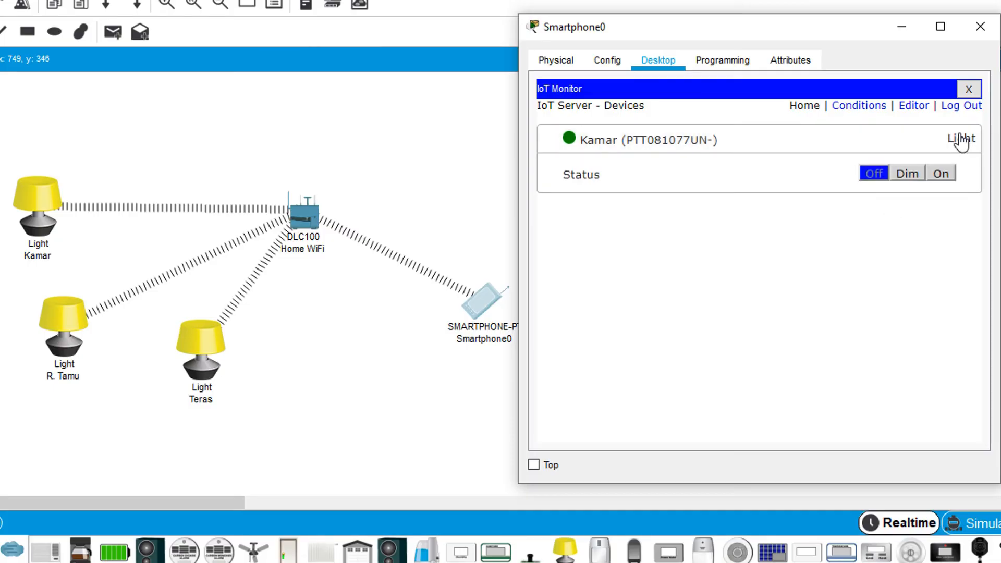
{"action": "left_click", "coordinate": [961, 140]}
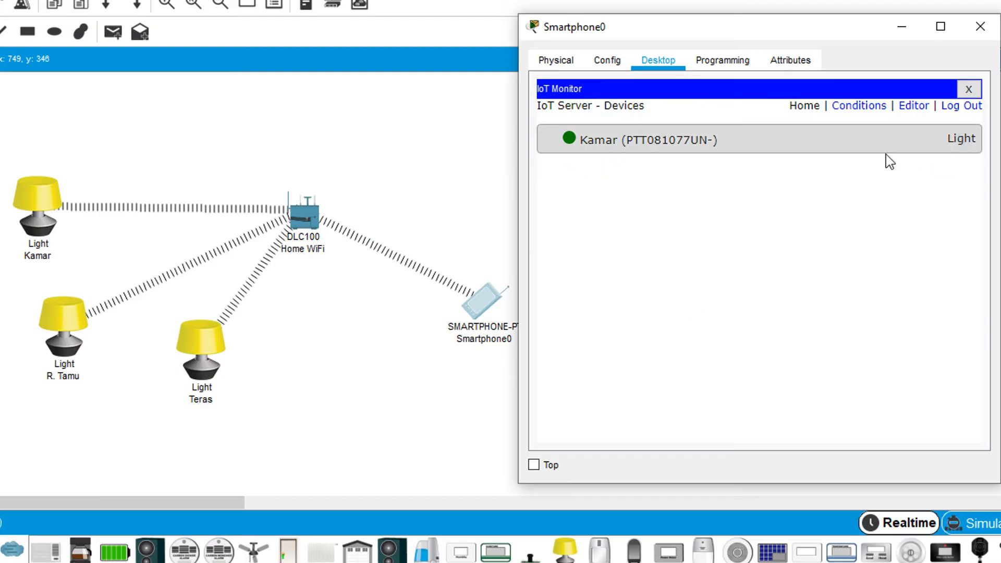
{"action": "left_click", "coordinate": [534, 466]}
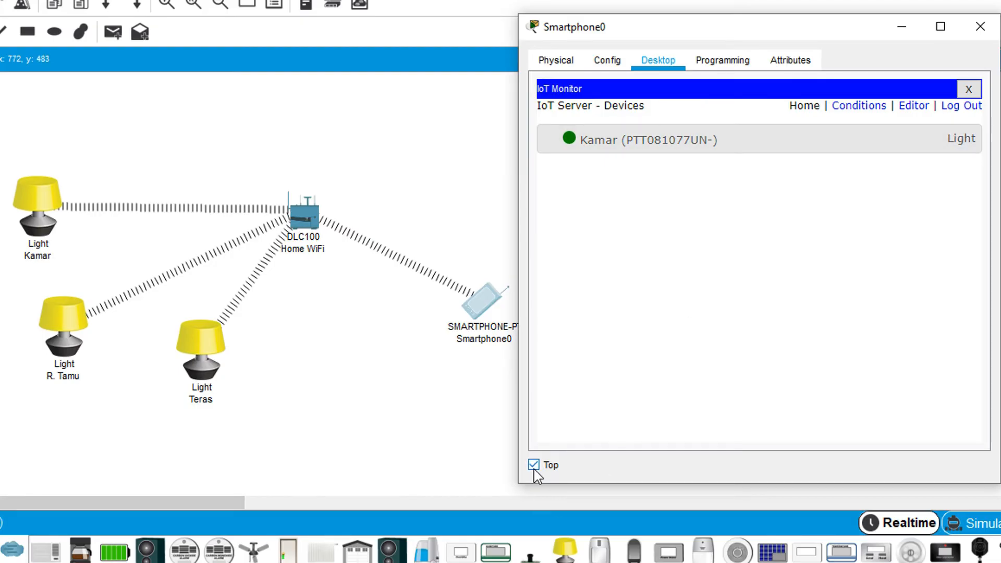
{"action": "left_click", "coordinate": [534, 466]}
{"action": "left_click", "coordinate": [969, 89]}
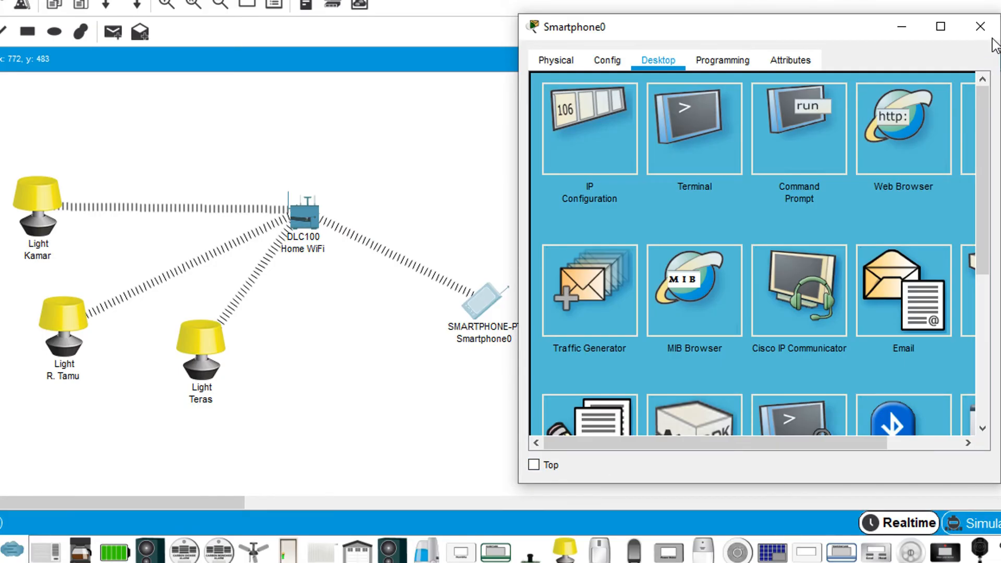
{"action": "left_click", "coordinate": [980, 26]}
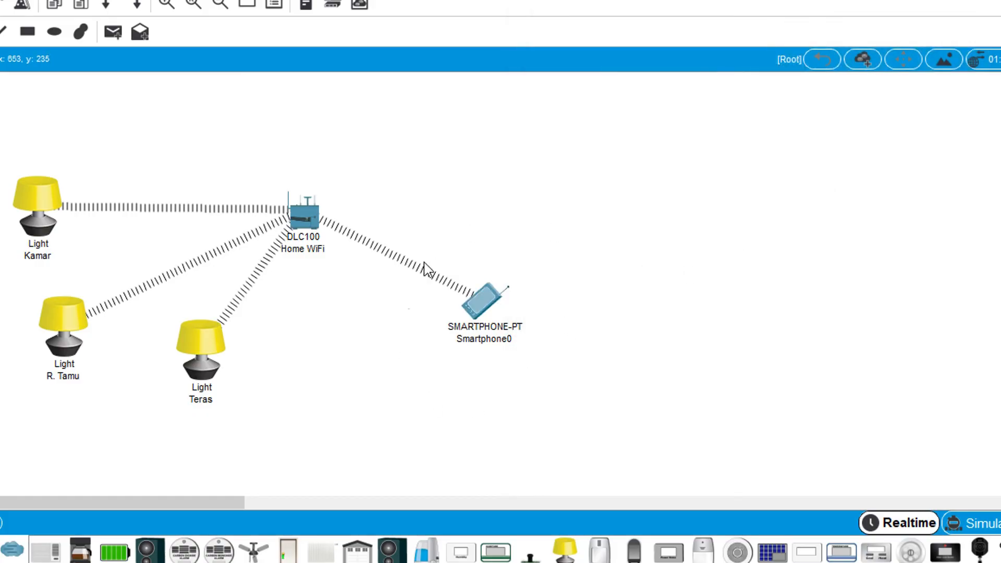
Move the Teras light slightly closer to the R. Tamu light in the workspace
{"action": "left_click", "coordinate": [204, 373], "text": "alt"}
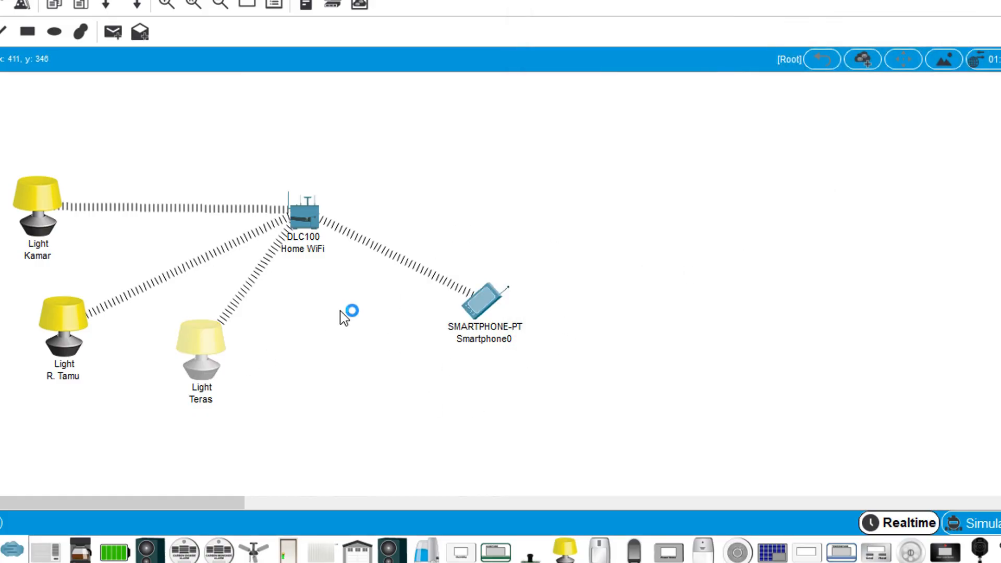
{"action": "left_click_drag", "start_coordinate": [340, 312], "coordinate": [166, 359]}
{"action": "left_click", "coordinate": [674, 40]}
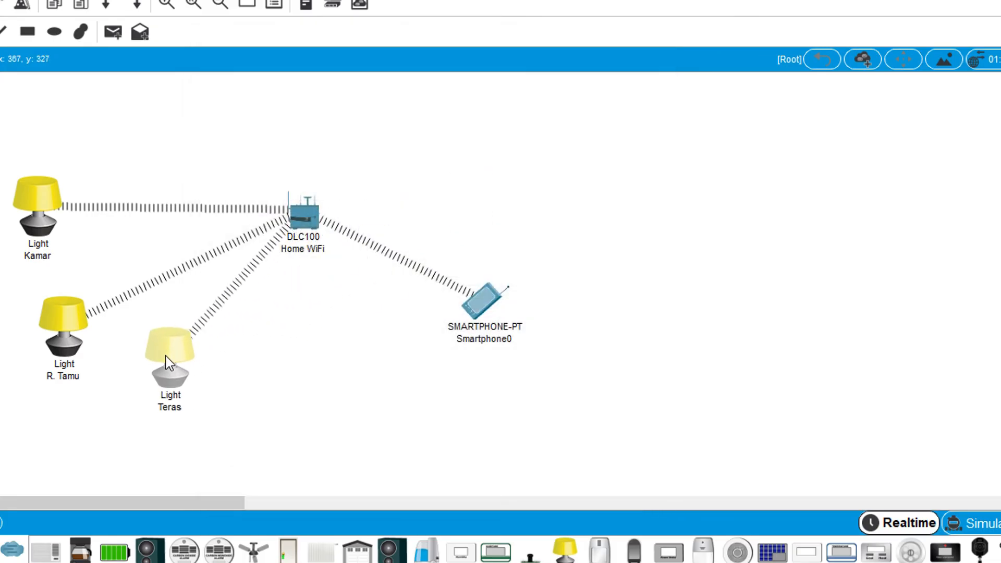
{"action": "left_click", "coordinate": [179, 387]}
{"action": "left_click", "coordinate": [658, 46]}
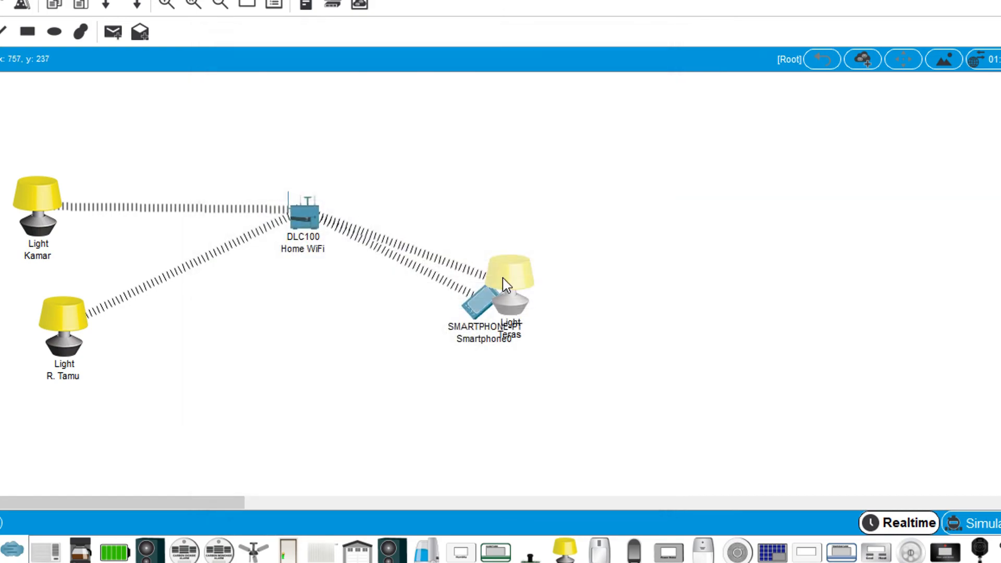
{"action": "left_click_drag", "start_coordinate": [503, 277], "coordinate": [187, 350]}
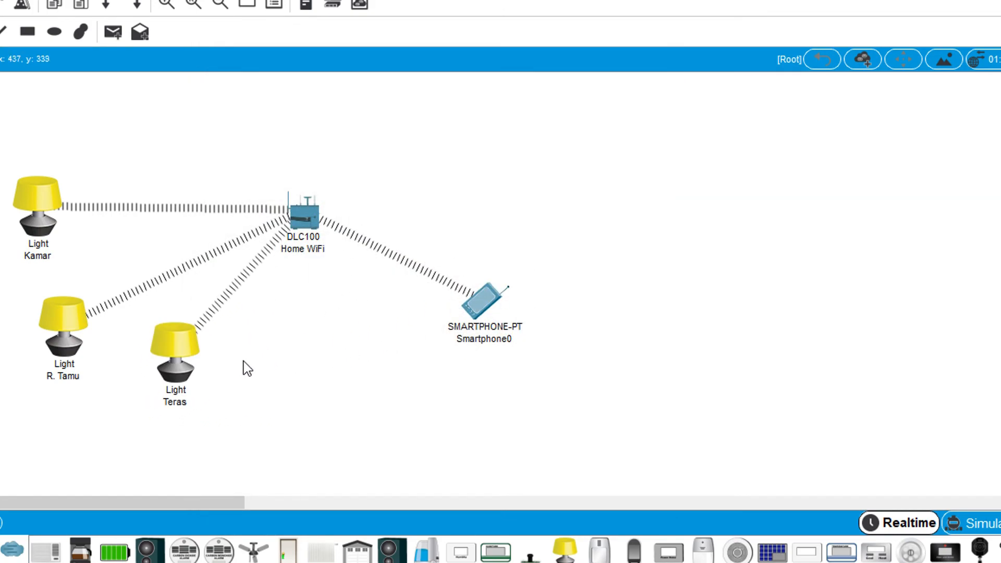
Set the Teras light's IoT server to Home Gateway in its global settings and close its window
{"action": "left_click", "coordinate": [187, 376]}
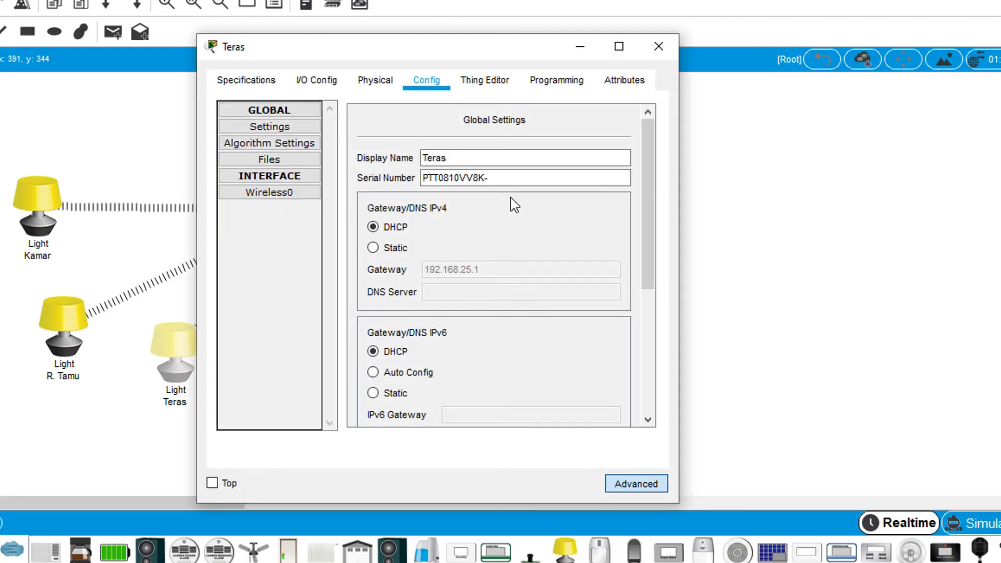
{"action": "scroll", "coordinate": [528, 293], "scroll_direction": "down", "scroll_amount": 2}
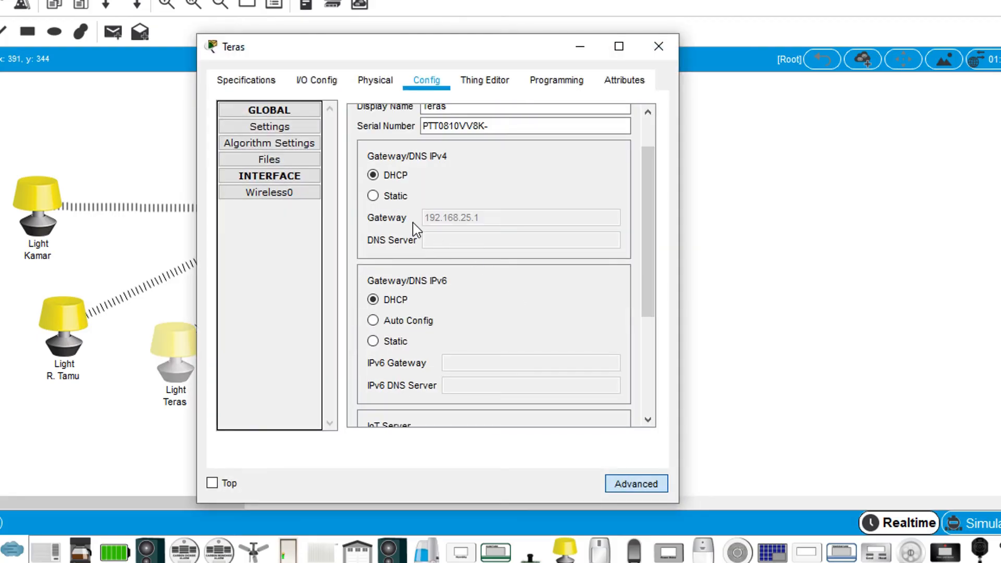
{"action": "scroll", "coordinate": [503, 229], "scroll_direction": "down", "scroll_amount": 3}
{"action": "scroll", "coordinate": [502, 233], "scroll_direction": "up", "scroll_amount": 5}
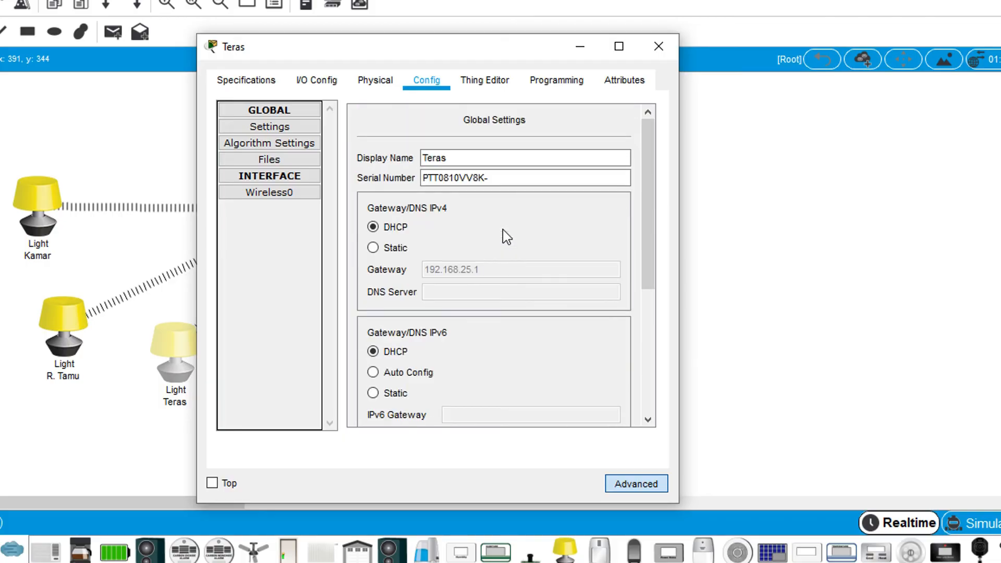
{"action": "scroll", "coordinate": [503, 230], "scroll_direction": "down", "scroll_amount": 5}
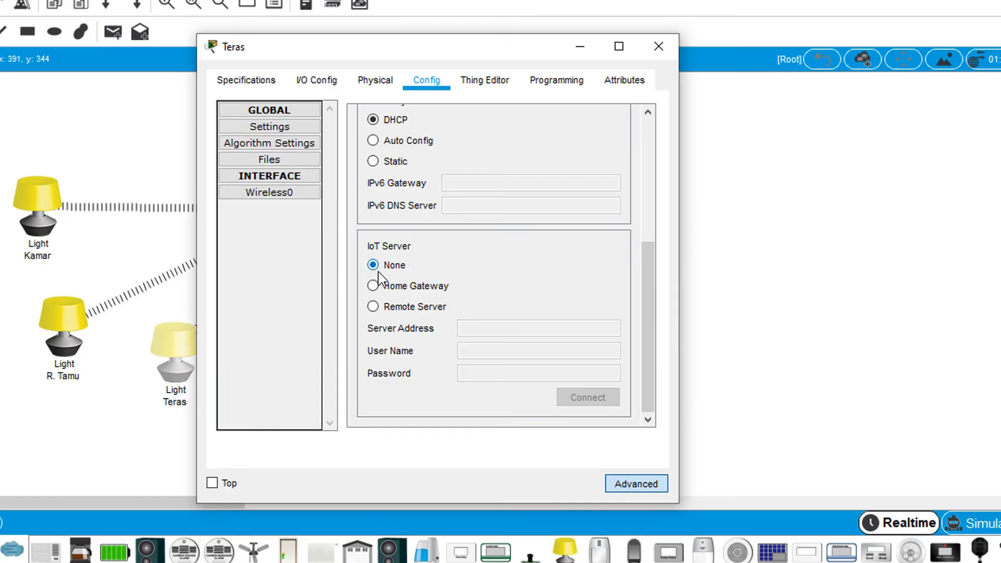
{"action": "left_click", "coordinate": [373, 287]}
{"action": "left_click", "coordinate": [668, 44]}
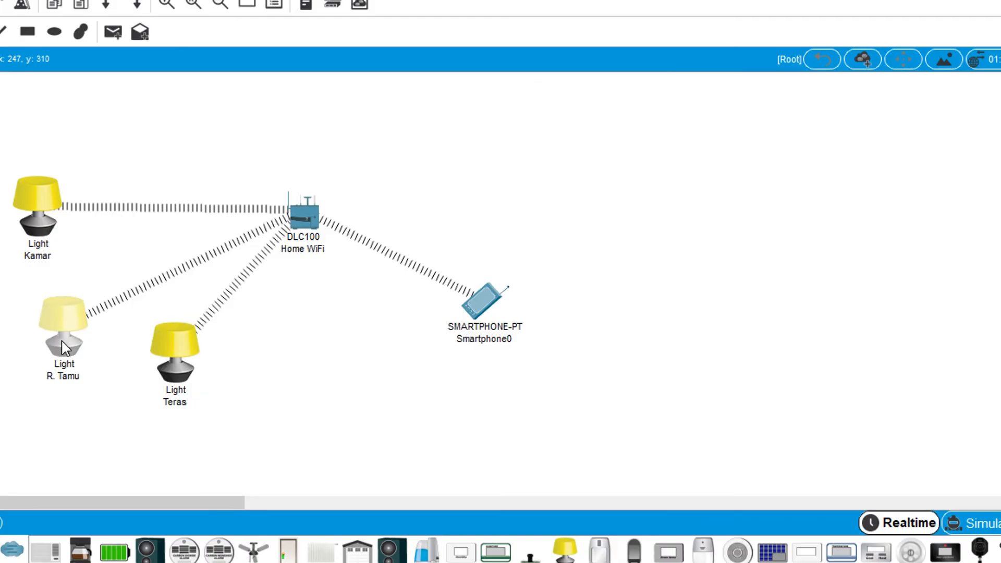
Set the R. Tamu light's IoT server to Home Gateway in its global settings and close its window
{"action": "left_click", "coordinate": [61, 339]}
{"action": "scroll", "coordinate": [493, 312], "scroll_direction": "down", "scroll_amount": 5}
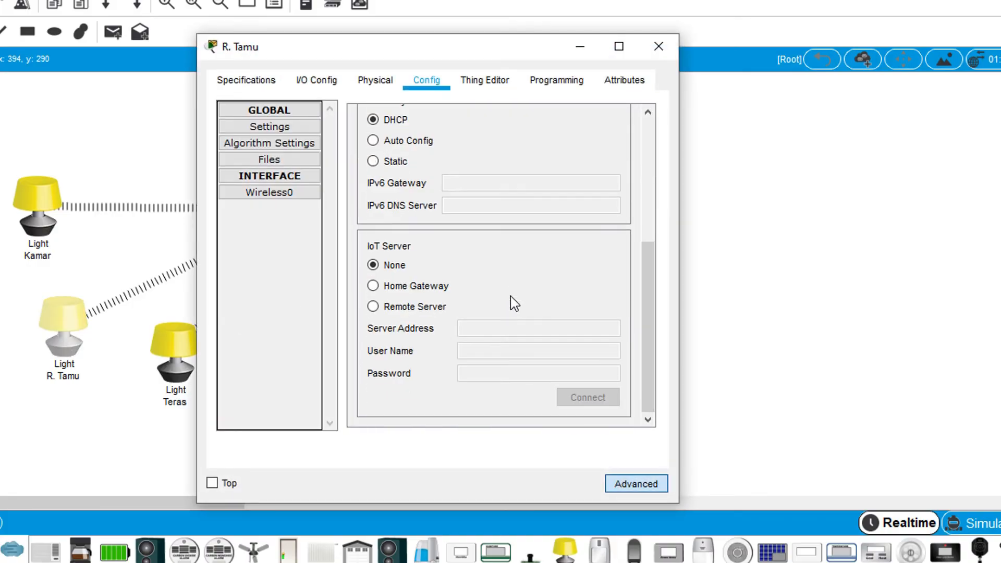
{"action": "left_click", "coordinate": [427, 286]}
{"action": "scroll", "coordinate": [498, 279], "scroll_direction": "up", "scroll_amount": 1}
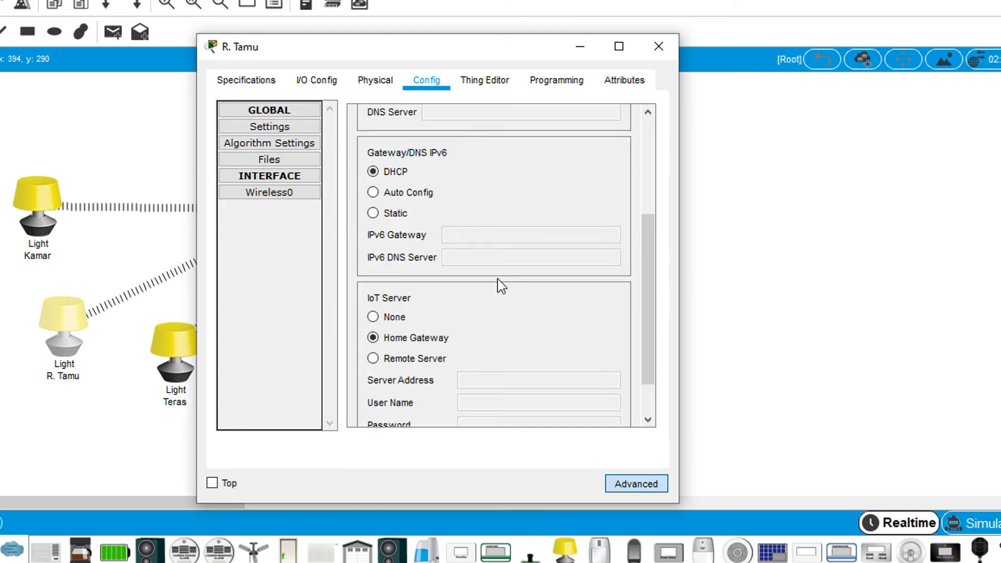
{"action": "scroll", "coordinate": [500, 282], "scroll_direction": "up", "scroll_amount": 3}
{"action": "scroll", "coordinate": [625, 353], "scroll_direction": "down", "scroll_amount": 5}
{"action": "left_click", "coordinate": [659, 47]}
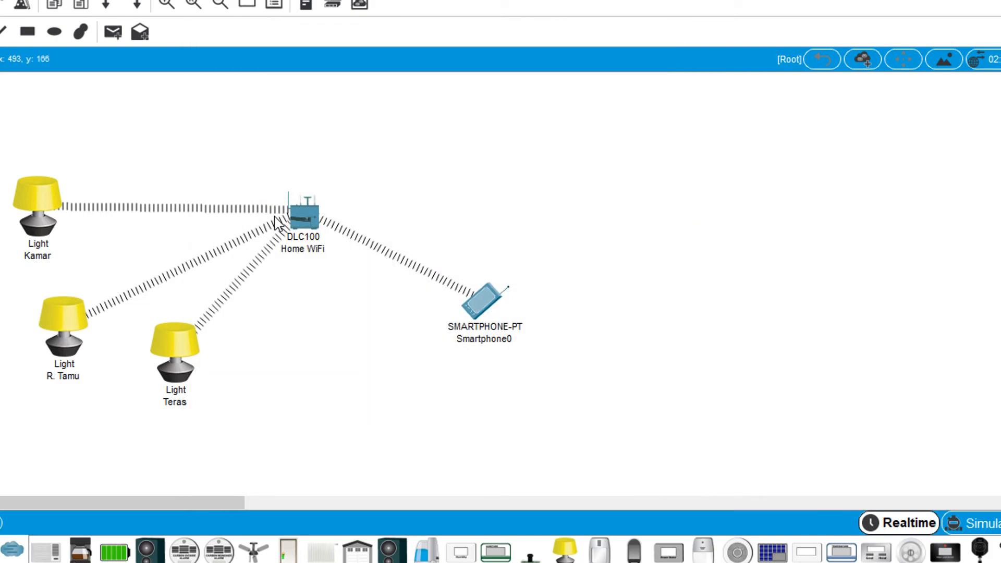
Open the IoT Monitor on Smartphone0 and place its window beside the network so the lights stay in view
{"action": "left_click", "coordinate": [480, 300]}
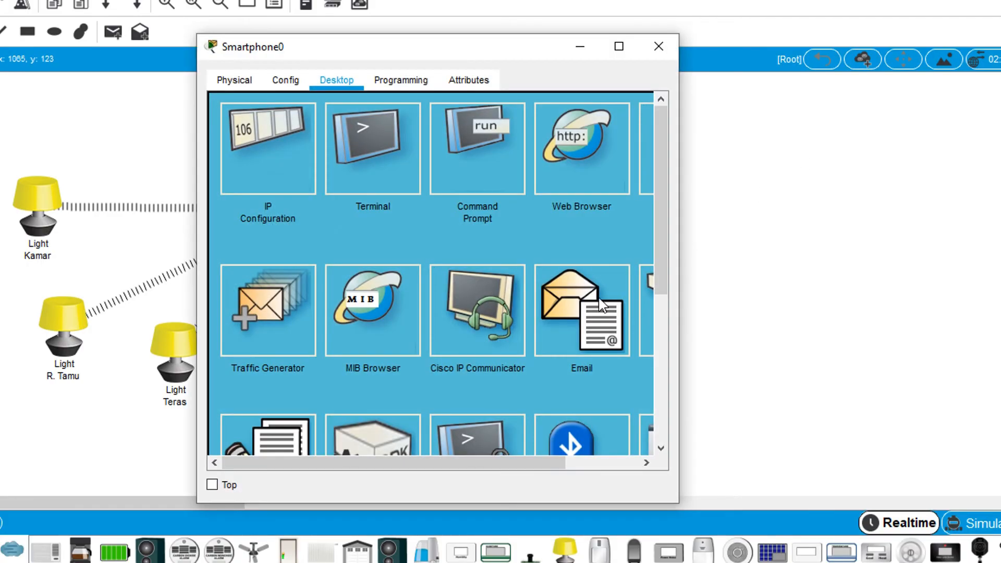
{"action": "scroll", "coordinate": [541, 440], "scroll_direction": "down", "scroll_amount": 5}
{"action": "left_click_drag", "start_coordinate": [485, 464], "coordinate": [550, 464]}
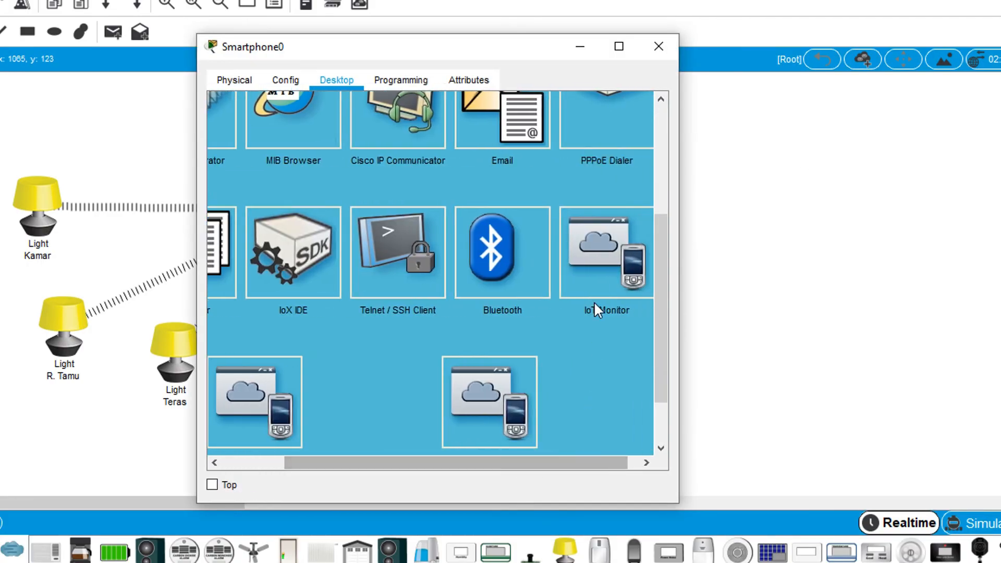
{"action": "left_click", "coordinate": [616, 250]}
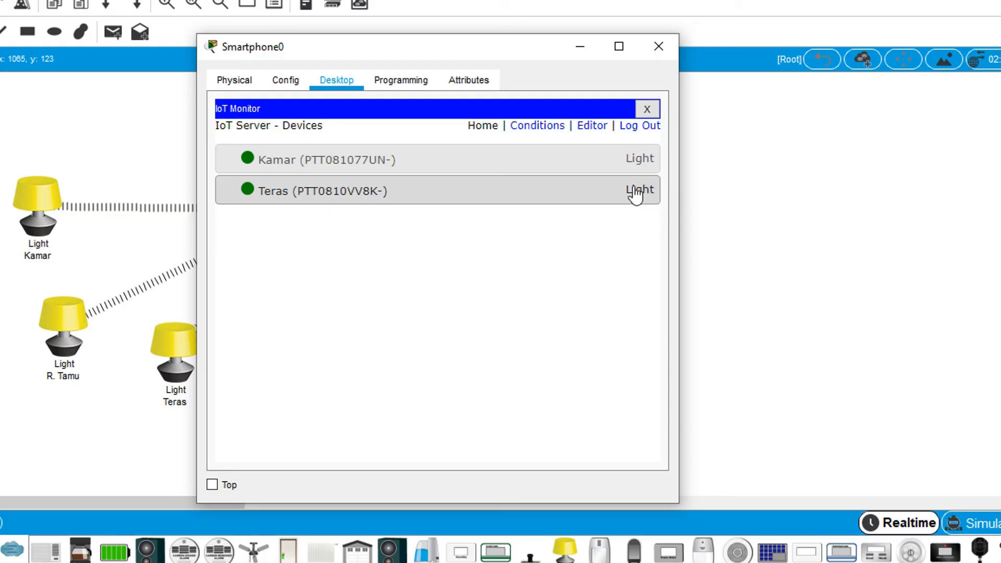
{"action": "left_click_drag", "start_coordinate": [473, 49], "coordinate": [800, 44]}
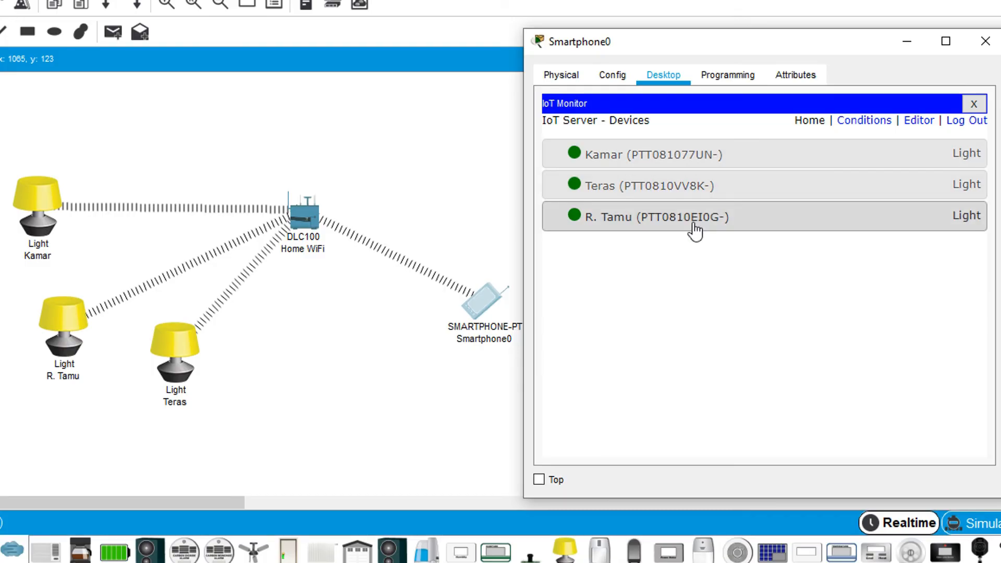
Set the Kamar light's status to Dim and the Teras light's status to On in the IoT Monitor
{"action": "left_click", "coordinate": [758, 163]}
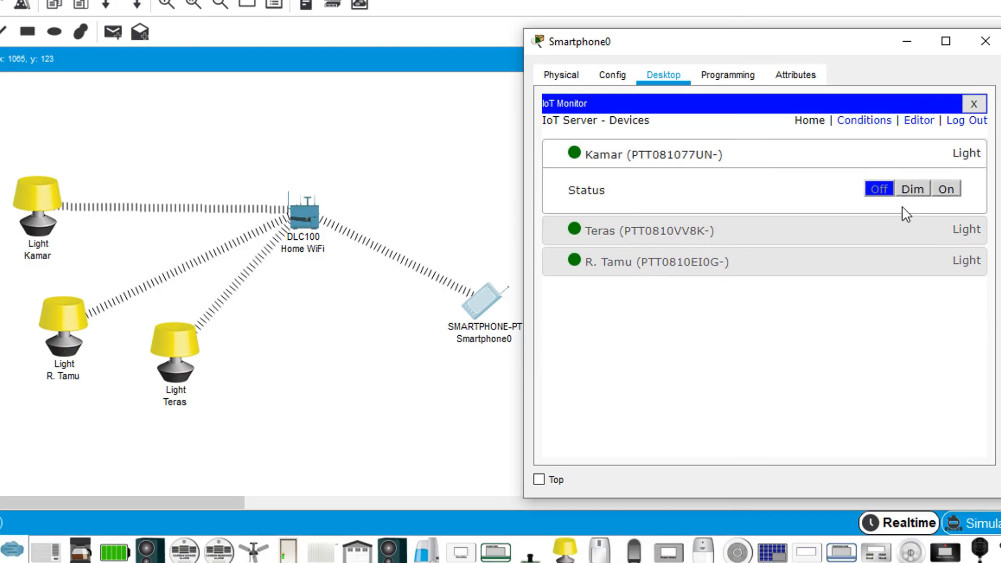
{"action": "left_click", "coordinate": [912, 189]}
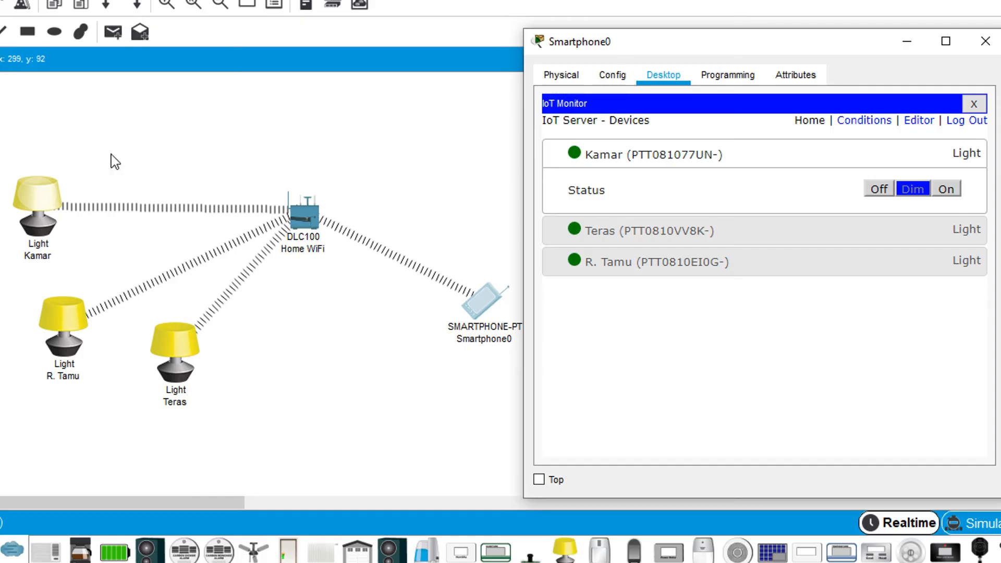
{"action": "left_click", "coordinate": [715, 231]}
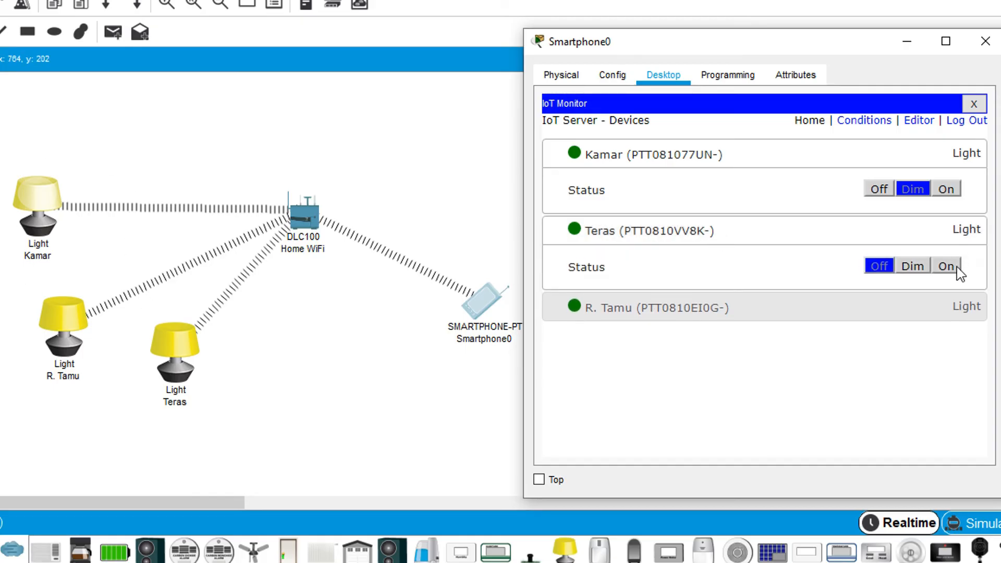
{"action": "left_click", "coordinate": [947, 267]}
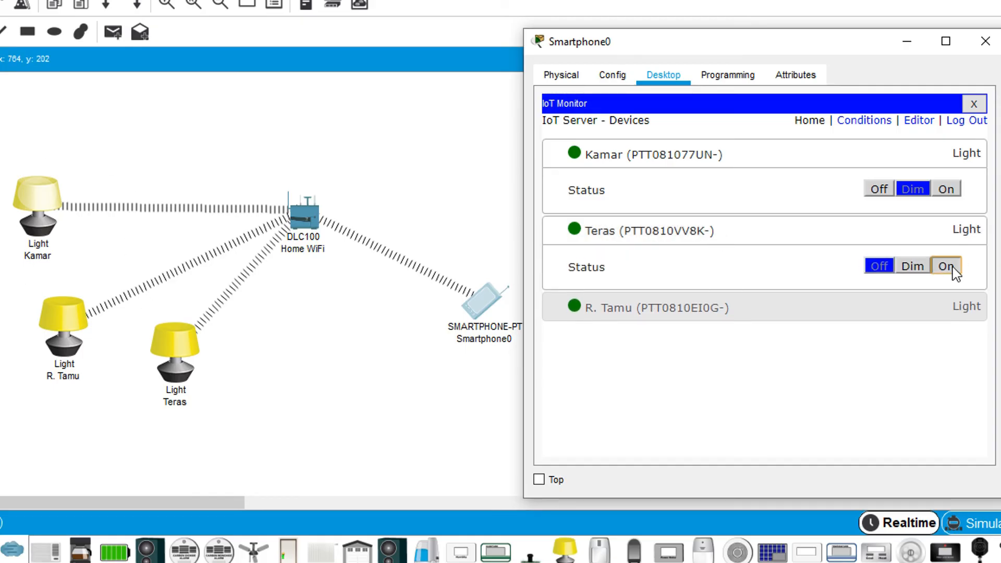
Set the R. Tamu light's status to On, log out of the IoT Monitor and close the Smartphone0 window
{"action": "left_click", "coordinate": [722, 312]}
{"action": "left_click", "coordinate": [946, 344]}
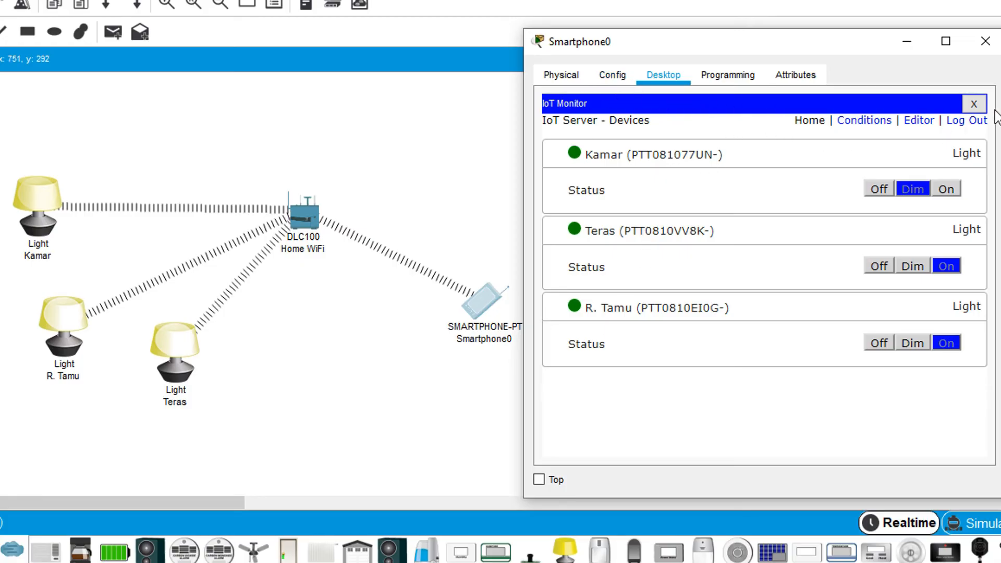
{"action": "left_click", "coordinate": [971, 121]}
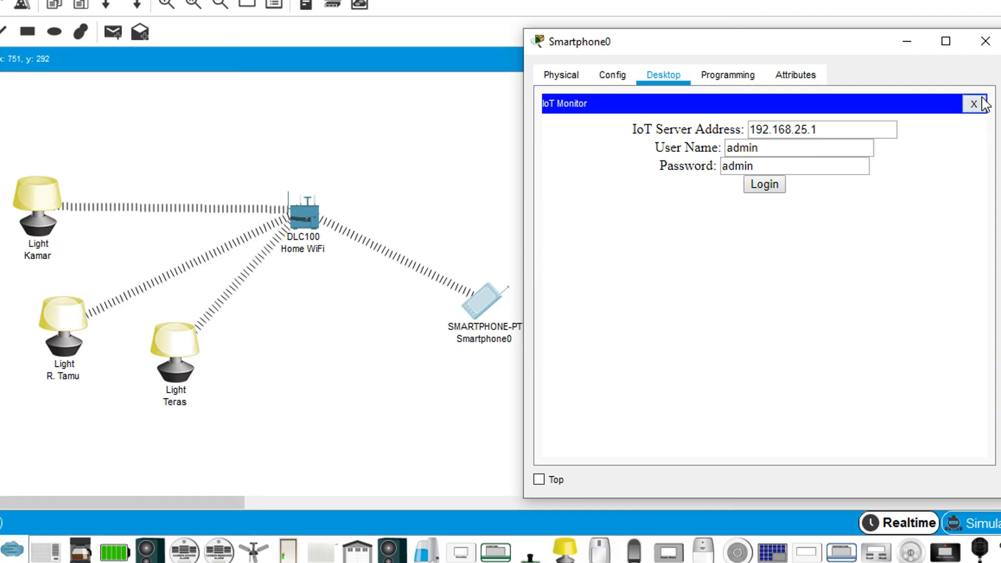
{"action": "left_click", "coordinate": [984, 102]}
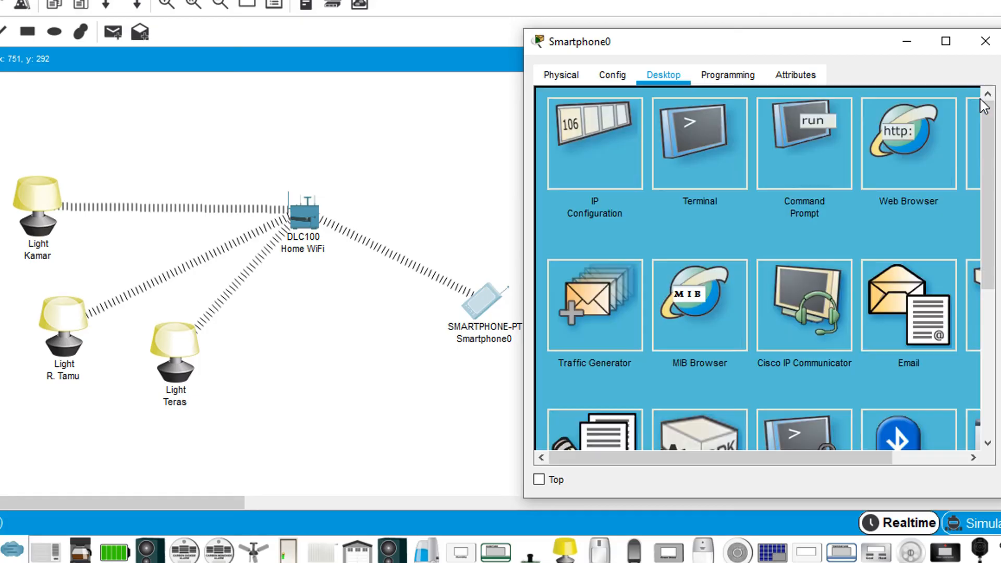
{"action": "left_click", "coordinate": [988, 40]}
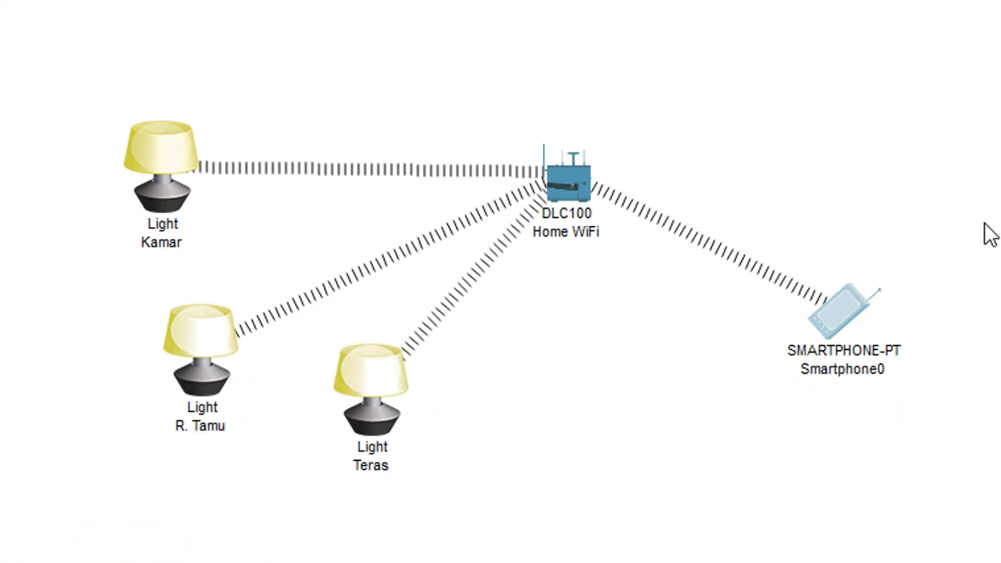
Log in to the IoT server from Smartphone0's IoT Monitor, view the registered devices, log out and close the phone window
{"action": "left_click", "coordinate": [858, 314]}
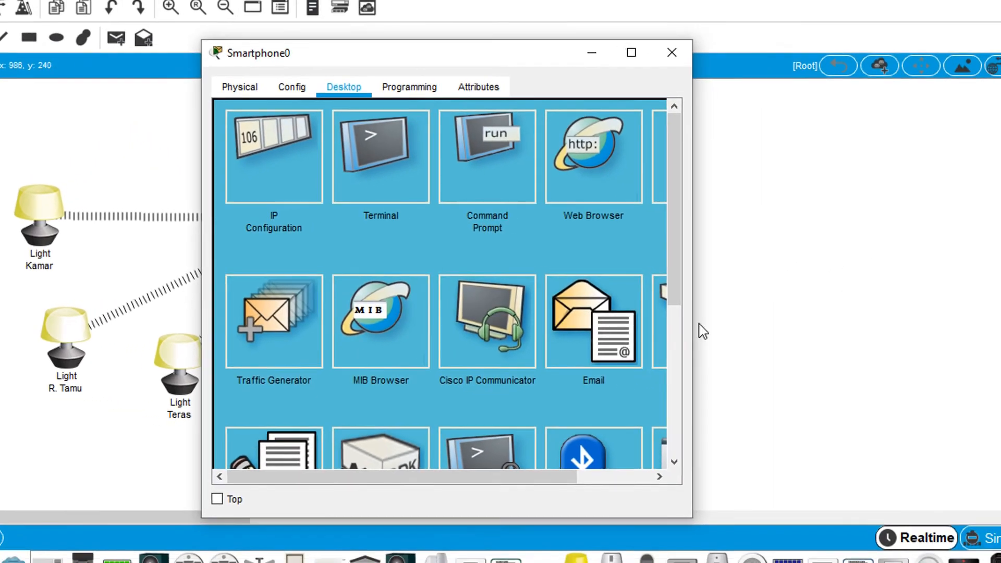
{"action": "left_click_drag", "start_coordinate": [542, 65], "coordinate": [710, 3]}
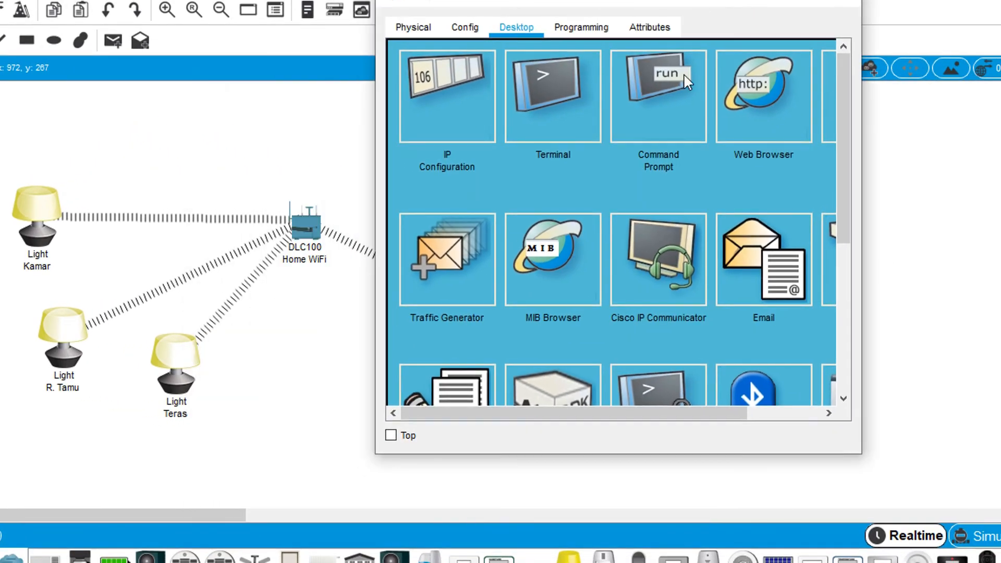
{"action": "left_click_drag", "start_coordinate": [659, 412], "coordinate": [735, 414]}
{"action": "scroll", "coordinate": [792, 320], "scroll_direction": "down", "scroll_amount": 2}
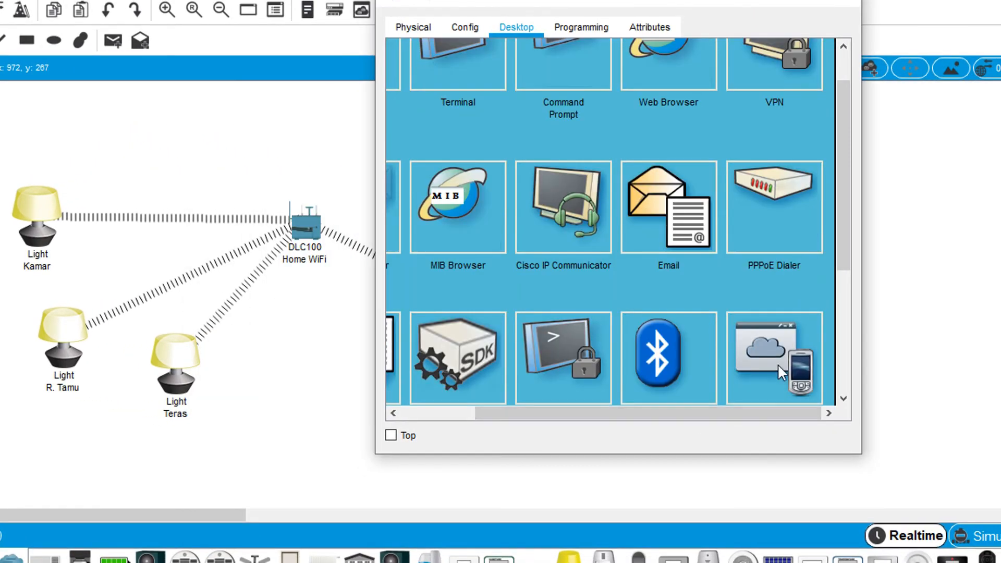
{"action": "left_click", "coordinate": [777, 350]}
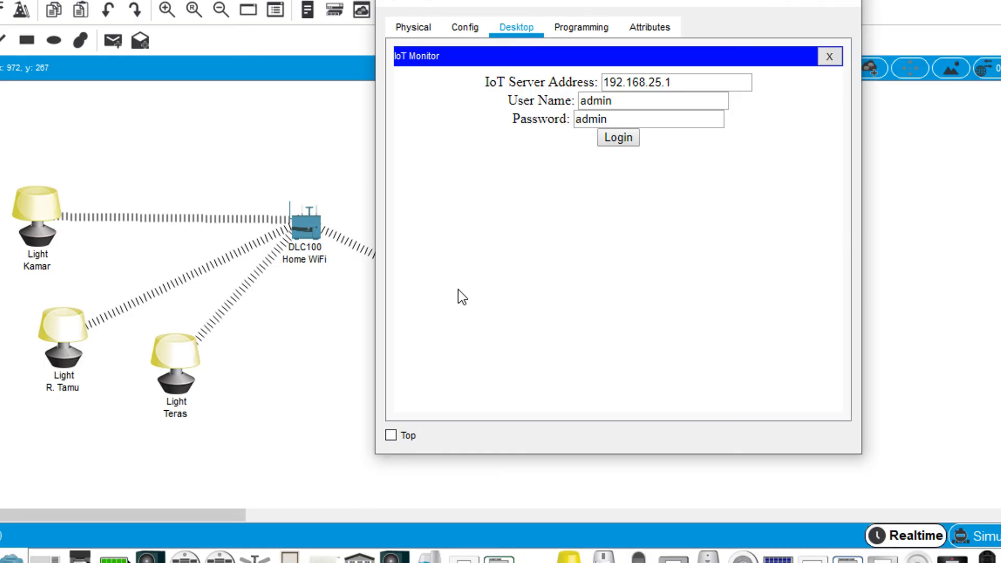
{"action": "left_click", "coordinate": [627, 140]}
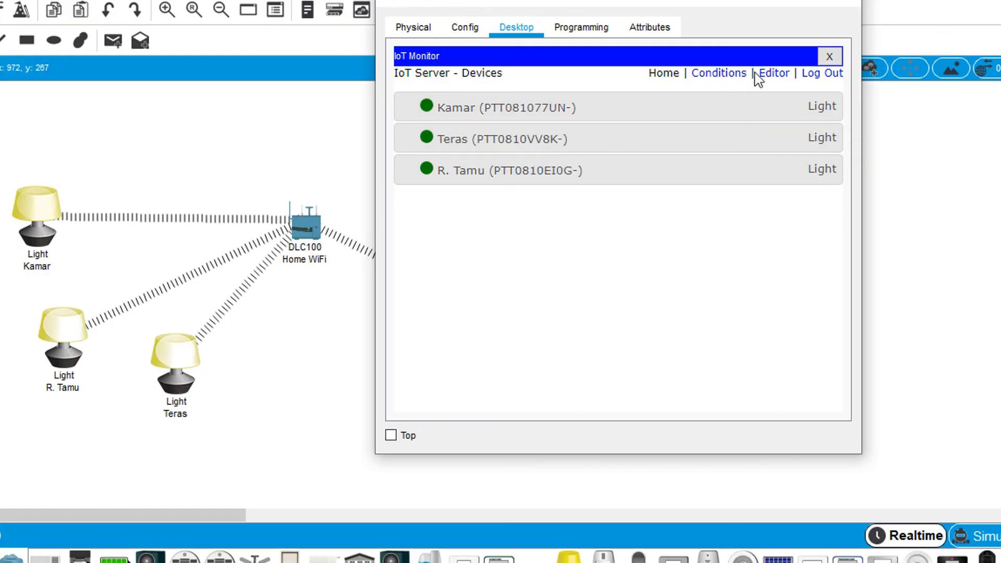
{"action": "left_click", "coordinate": [831, 74]}
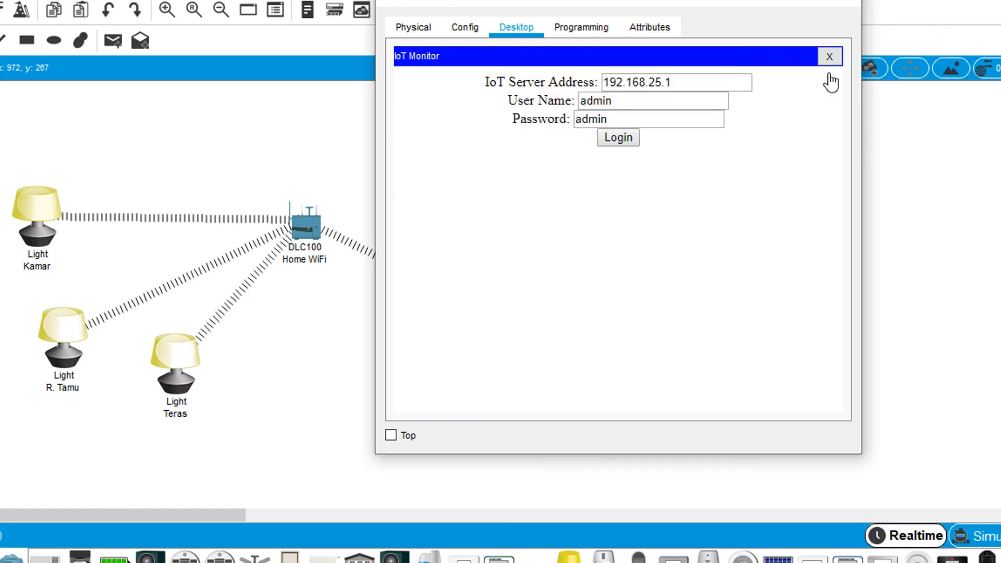
{"action": "left_click", "coordinate": [845, 11]}
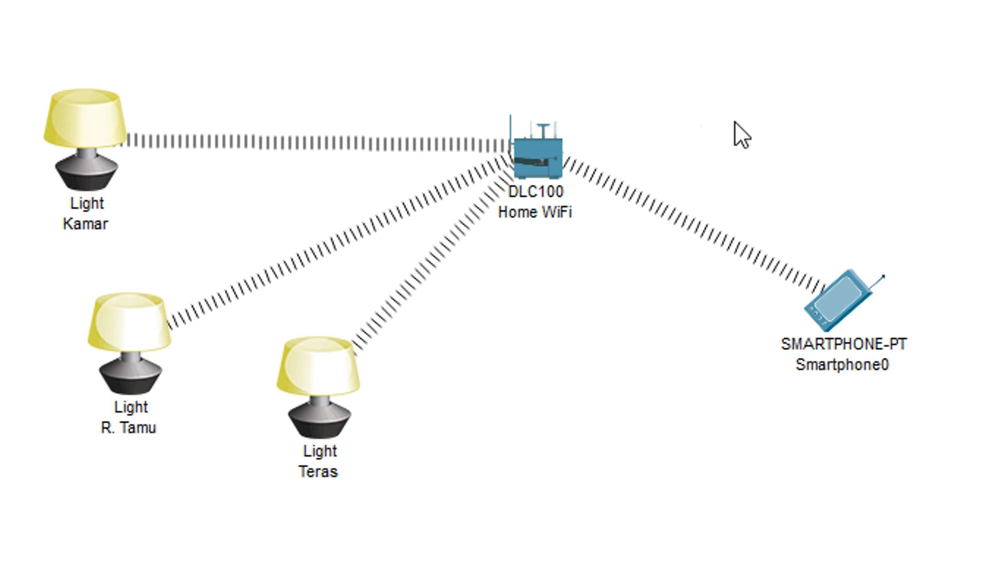
Place Smartphone0's window beside the network and log in to the IoT server at 192.168.25.1 through the IoT Monitor
{"action": "left_click", "coordinate": [842, 302]}
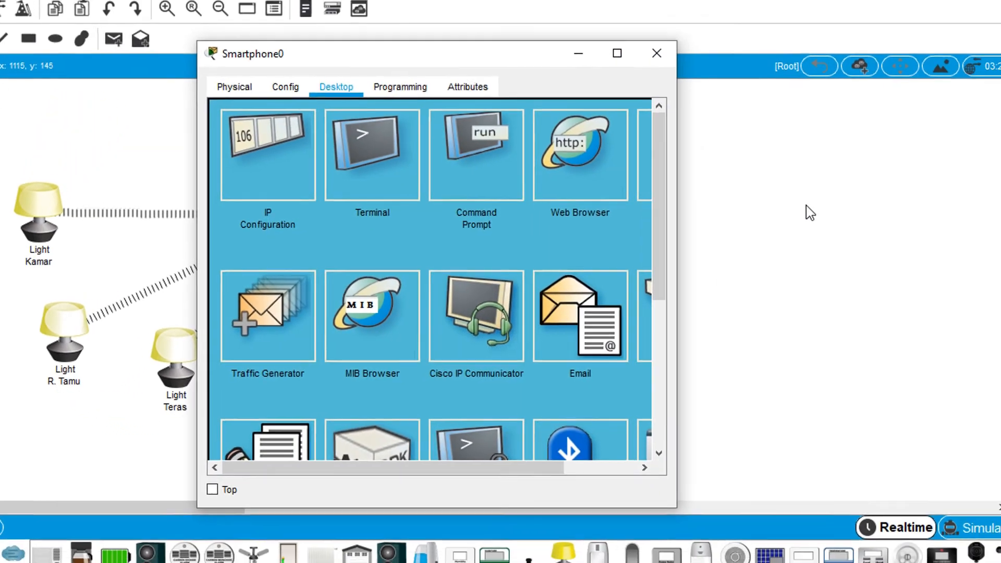
{"action": "left_click_drag", "start_coordinate": [485, 71], "coordinate": [766, 15]}
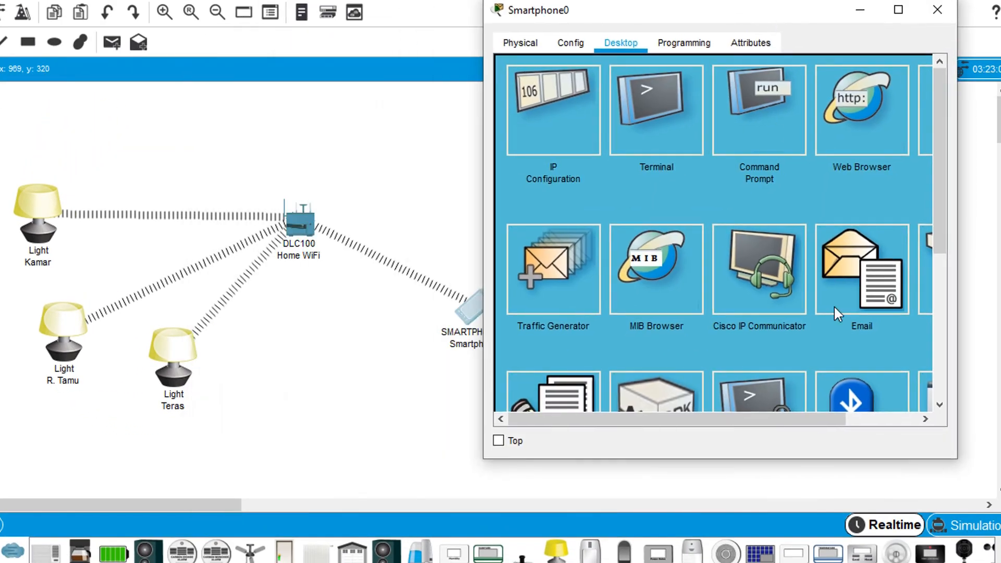
{"action": "scroll", "coordinate": [835, 308], "scroll_direction": "down", "scroll_amount": 3}
{"action": "left_click_drag", "start_coordinate": [789, 418], "coordinate": [921, 418]}
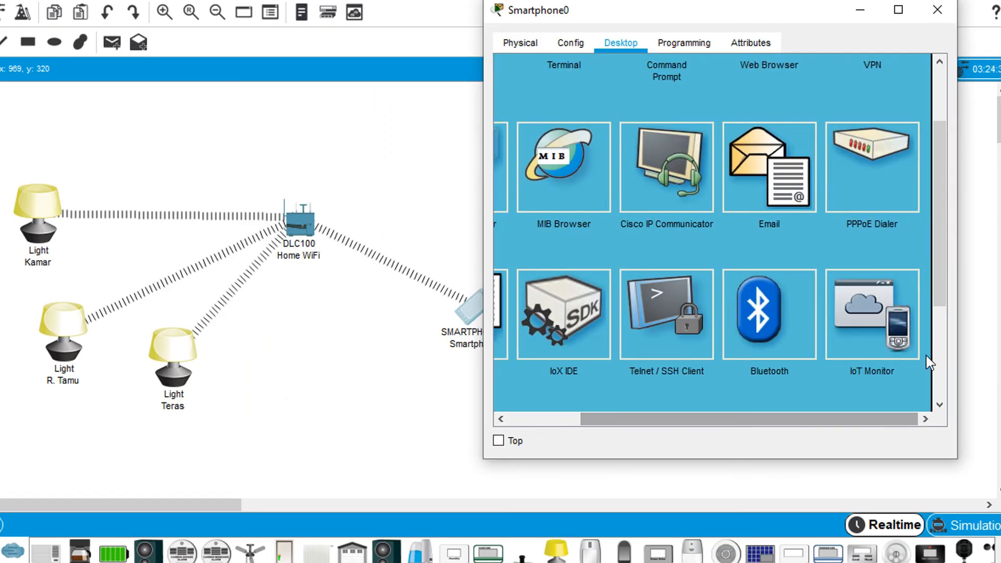
{"action": "left_click", "coordinate": [891, 311]}
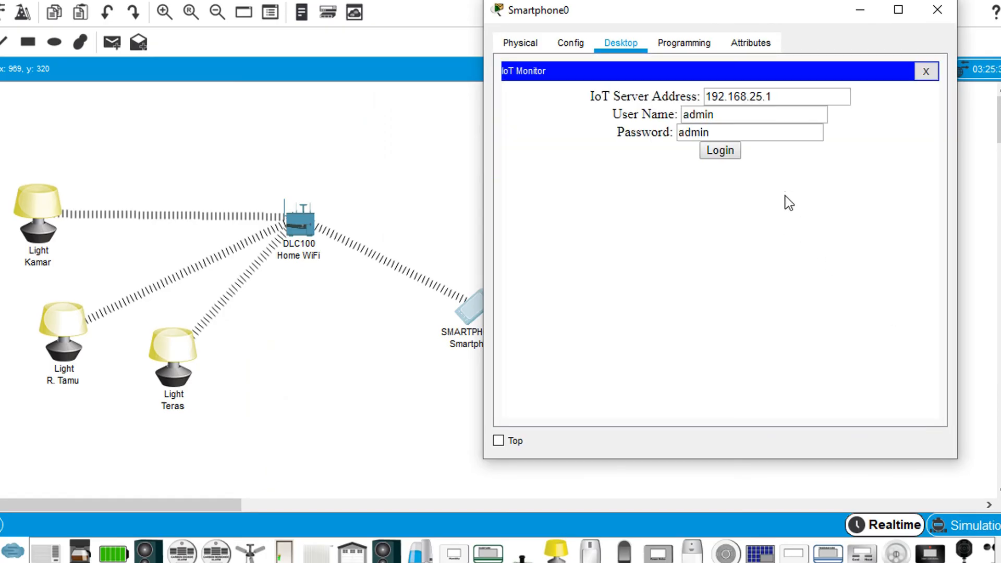
{"action": "left_click", "coordinate": [724, 157]}
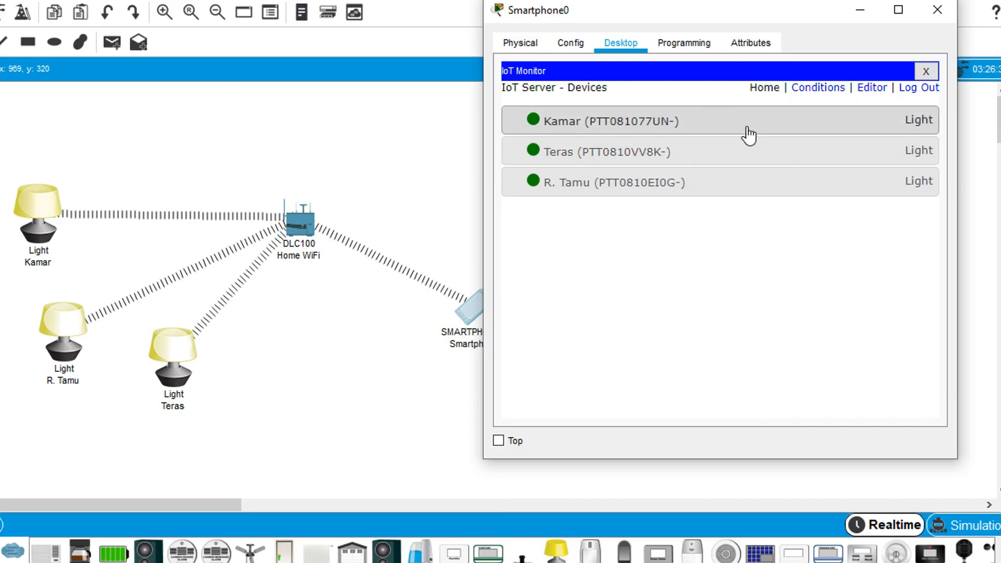
Set the status of the Kamar, Teras and R. Tamu lights to Off in the IoT Monitor
{"action": "left_click", "coordinate": [749, 130]}
{"action": "left_click", "coordinate": [832, 155]}
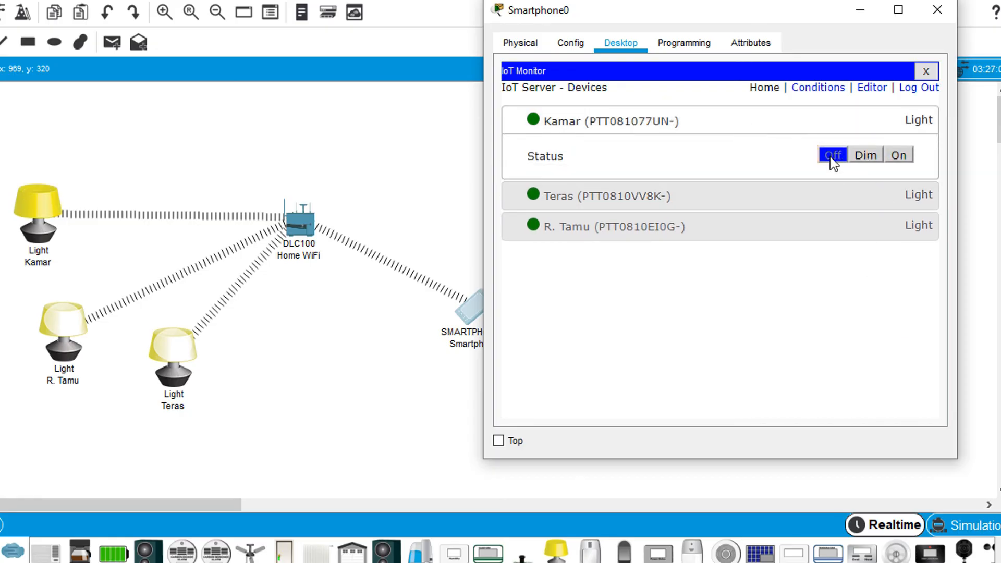
{"action": "left_click", "coordinate": [687, 196]}
{"action": "left_click", "coordinate": [834, 230]}
{"action": "left_click", "coordinate": [695, 269]}
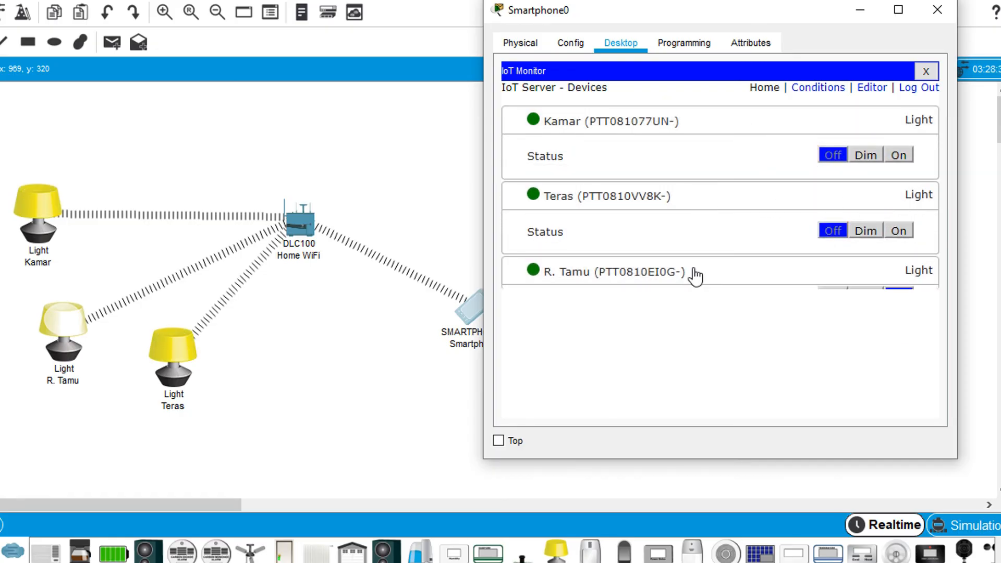
{"action": "left_click", "coordinate": [833, 306]}
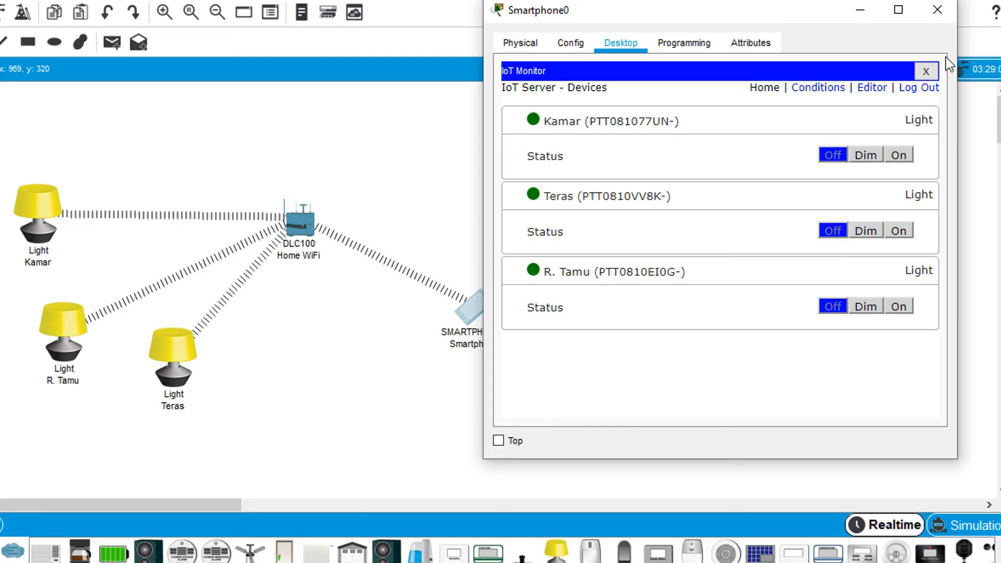
Log out of the IoT server, exit the IoT Monitor and close the Smartphone0 window
{"action": "left_click", "coordinate": [927, 87]}
{"action": "left_click", "coordinate": [926, 71]}
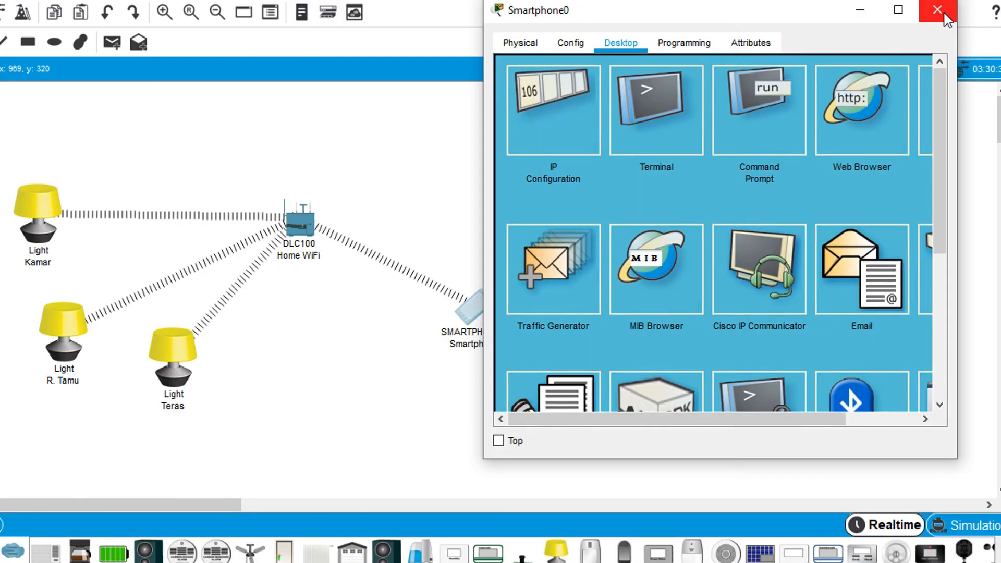
{"action": "left_click", "coordinate": [1000, 0]}
{"action": "left_click", "coordinate": [561, 168]}
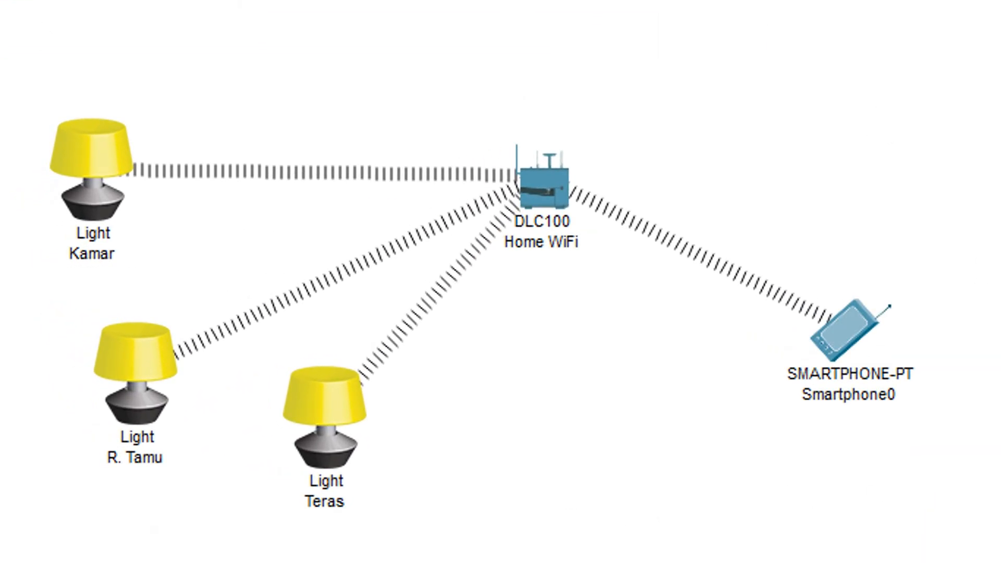